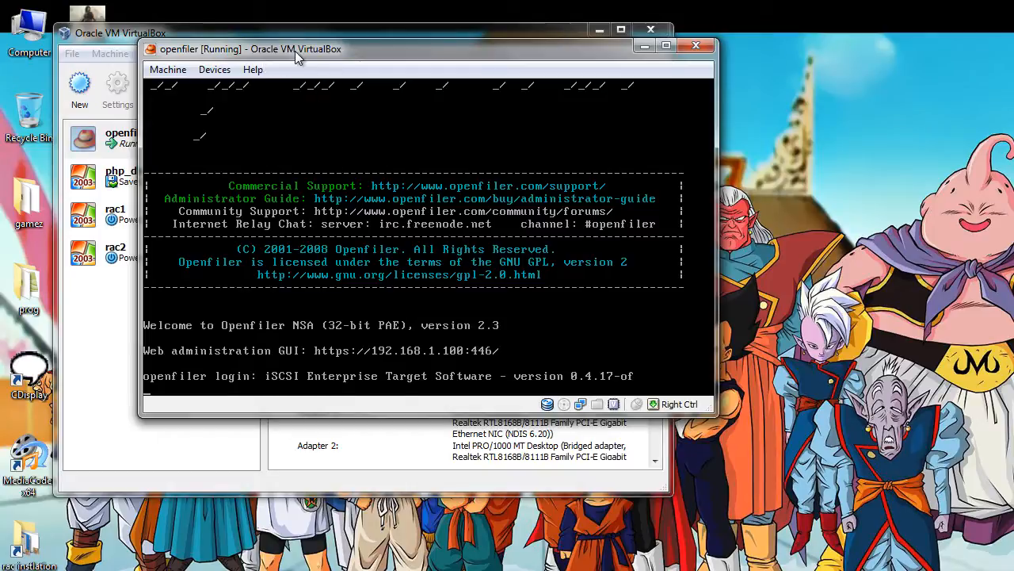
{"action": "left_click_drag", "start_coordinate": [190, 52], "coordinate": [165, 53]}
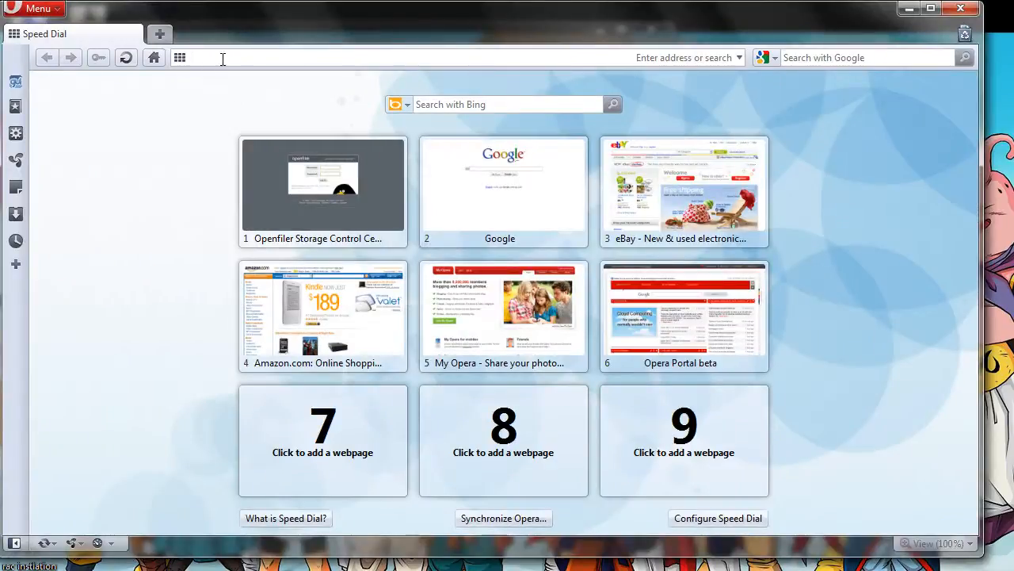
{"action": "type", "text": "https://192.168.1.100:446"}
{"action": "key", "text": "Return"}
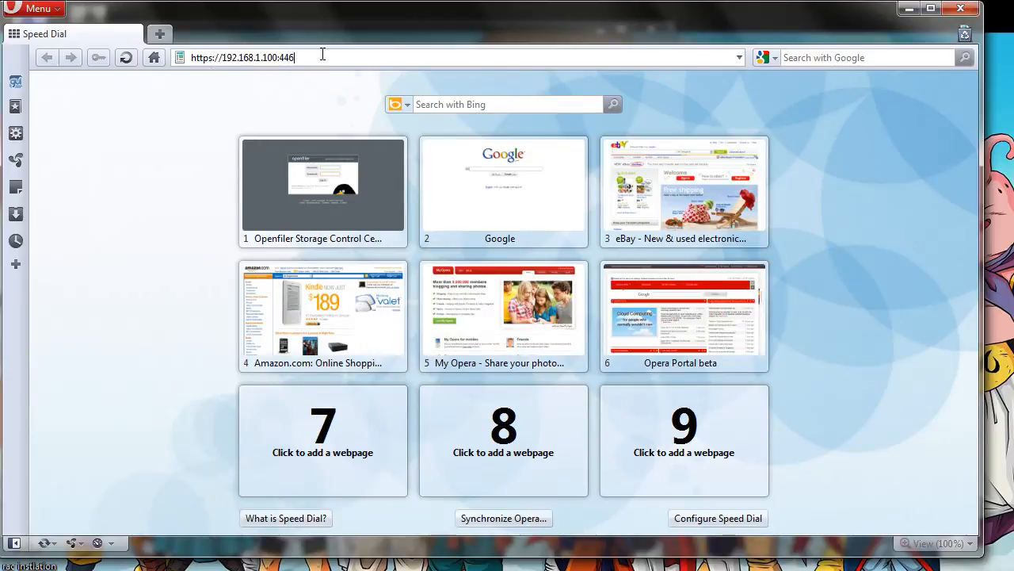
{"action": "key", "text": "Return"}
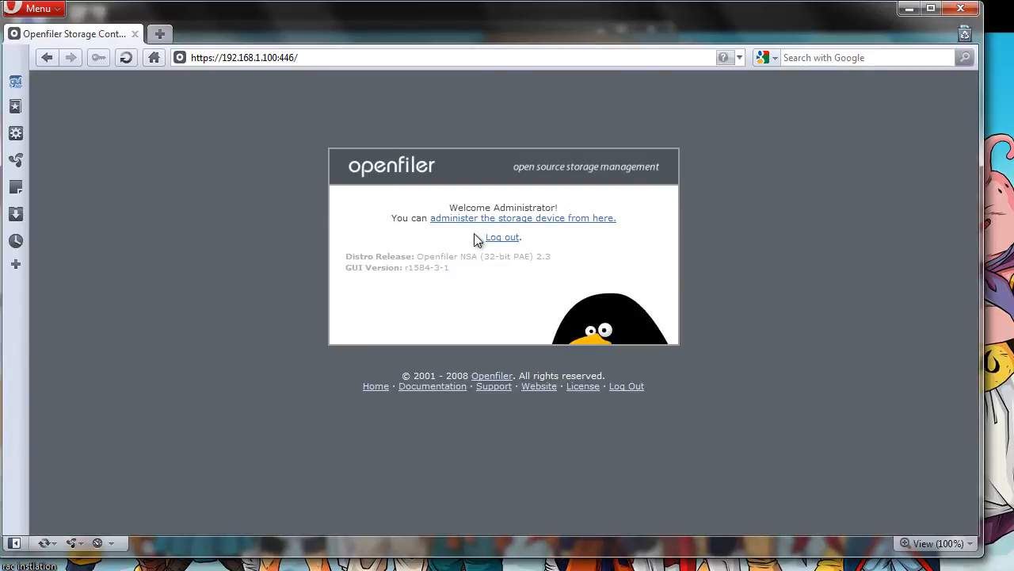
Log out of the existing Openfiler session and log in as openfiler with the account password.
{"action": "left_click", "coordinate": [504, 240]}
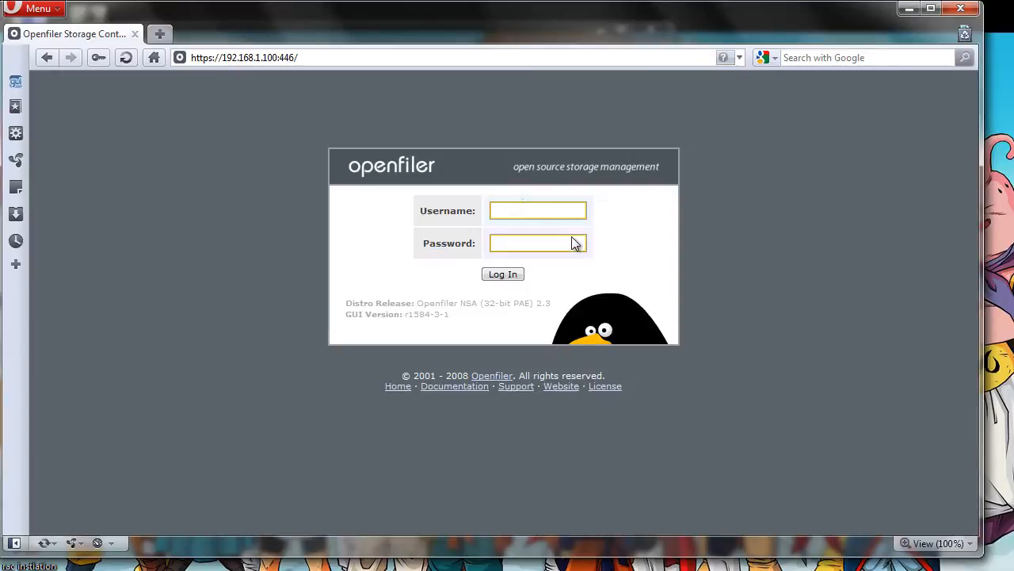
{"action": "left_click", "coordinate": [522, 210]}
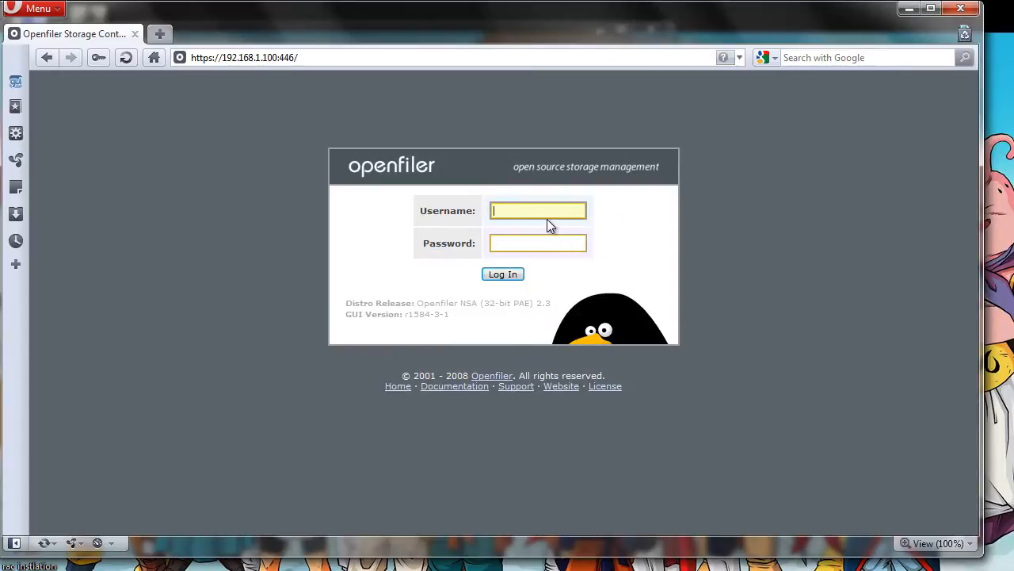
{"action": "type", "text": "openfiler"}
{"action": "key", "text": "Tab"}
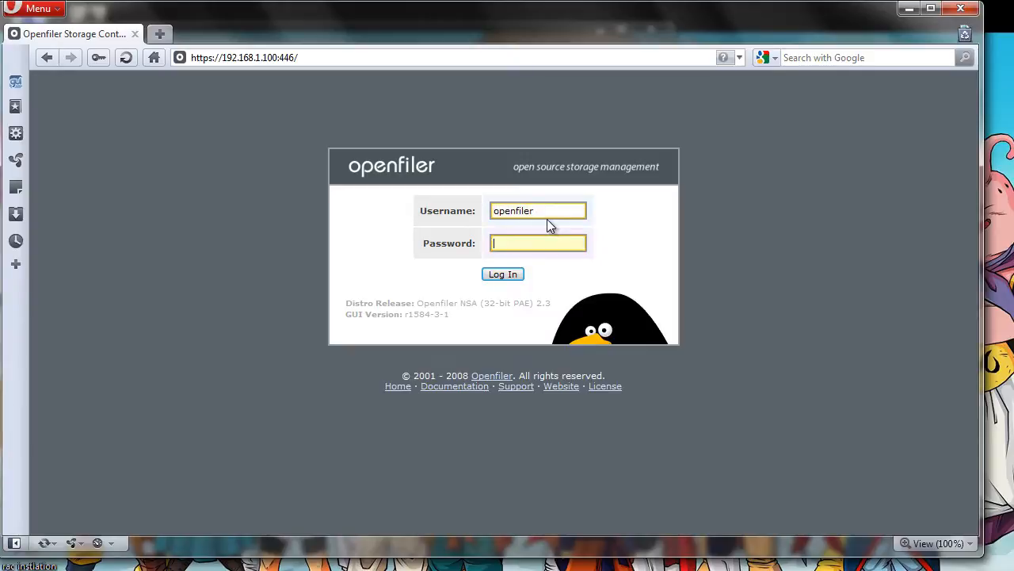
{"action": "type", "text": "password"}
{"action": "key", "text": "Return"}
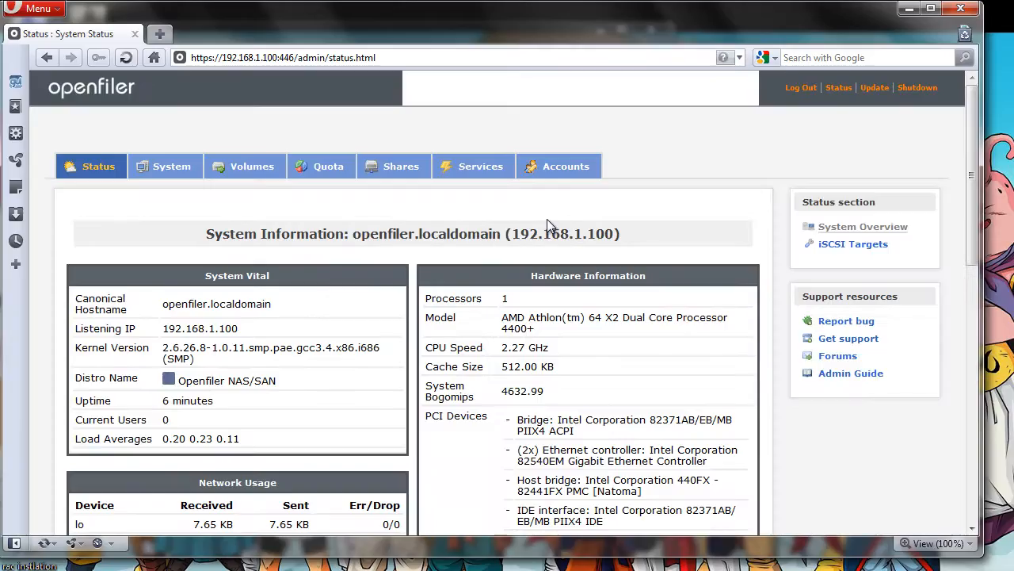
Enable the iSCSI target server service and check the iSCSI initiator's status in the services list.
{"action": "left_click", "coordinate": [473, 170]}
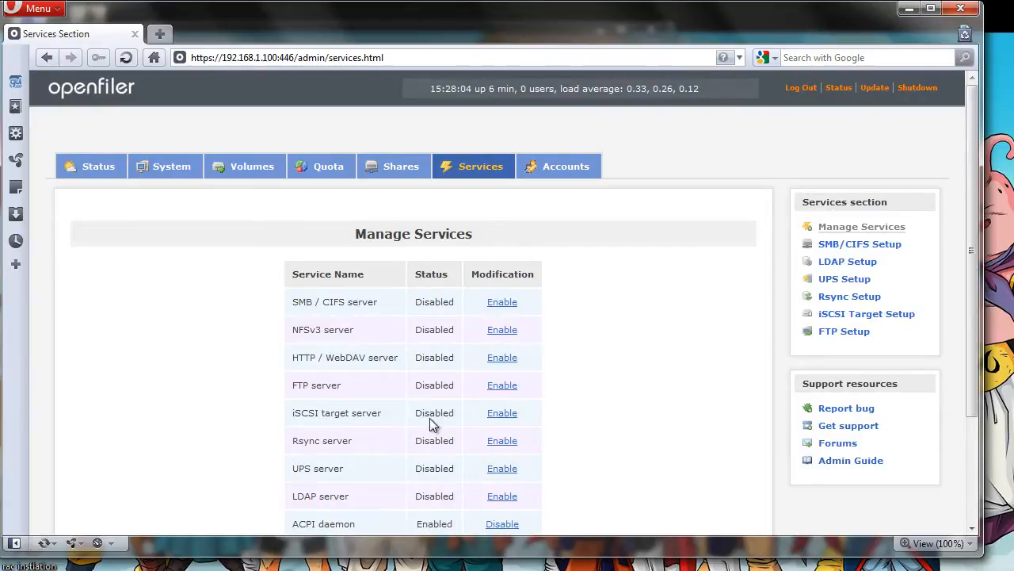
{"action": "left_click", "coordinate": [500, 419]}
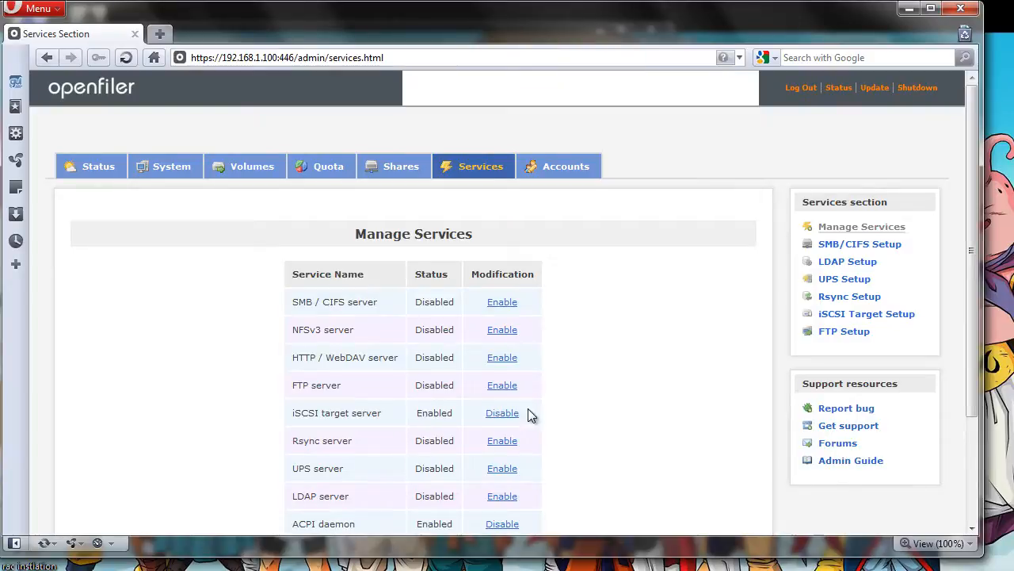
{"action": "scroll", "coordinate": [511, 416], "scroll_direction": "down", "scroll_amount": 2}
{"action": "scroll", "coordinate": [507, 416], "scroll_direction": "down", "scroll_amount": 2}
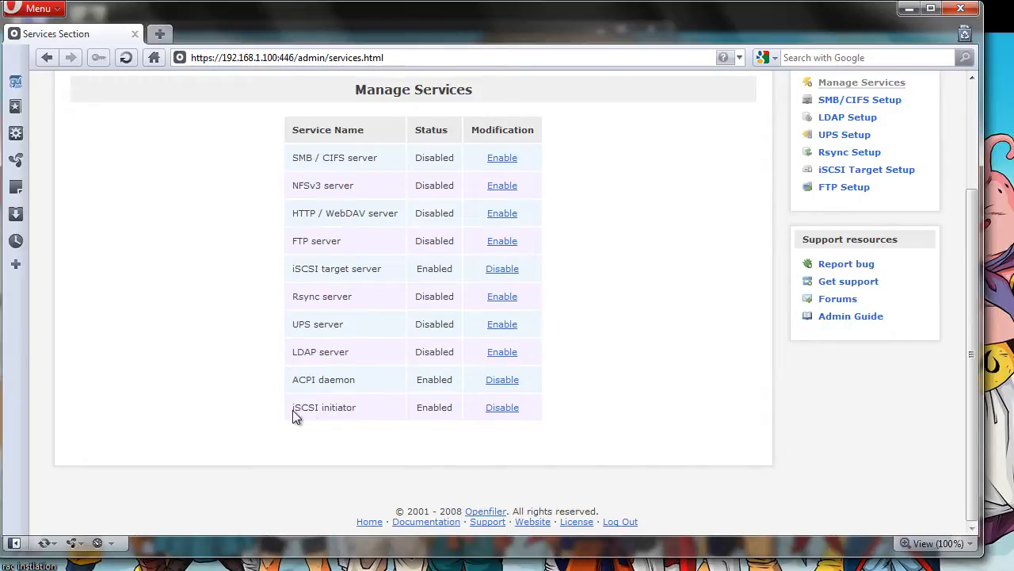
{"action": "left_click", "coordinate": [446, 419]}
{"action": "right_click", "coordinate": [442, 416]}
{"action": "left_click", "coordinate": [689, 357]}
{"action": "scroll", "coordinate": [650, 349], "scroll_direction": "up", "scroll_amount": 4}
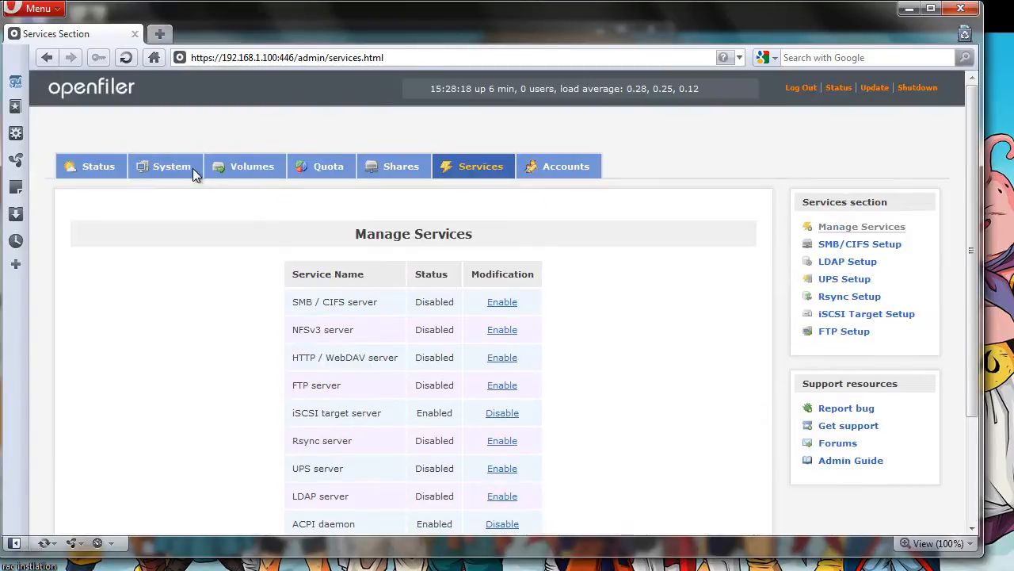
Open the 60 GB disk /dev/hdb for partition editing so new physical volumes can be created.
{"action": "left_click", "coordinate": [250, 173]}
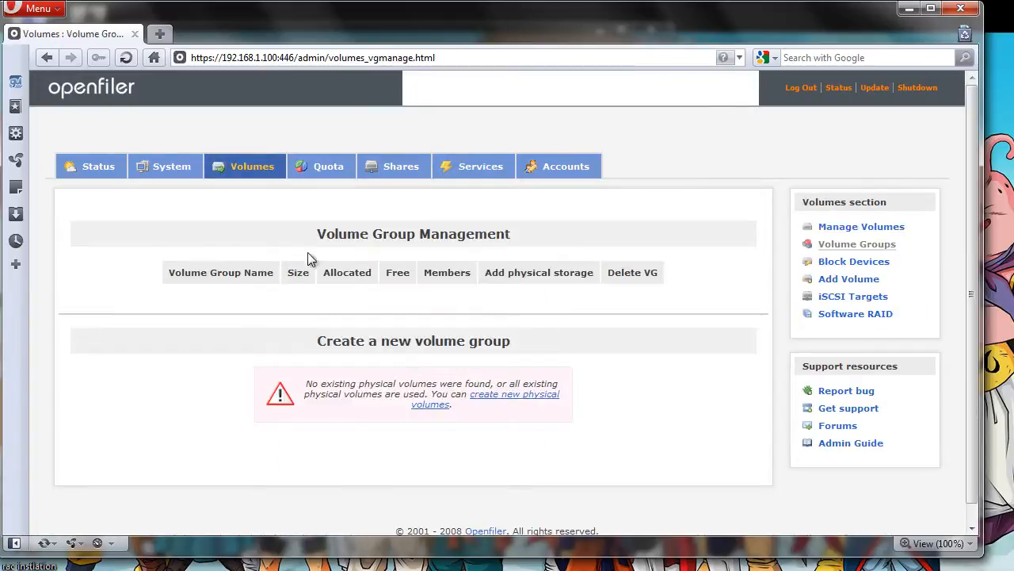
{"action": "left_click", "coordinate": [527, 400]}
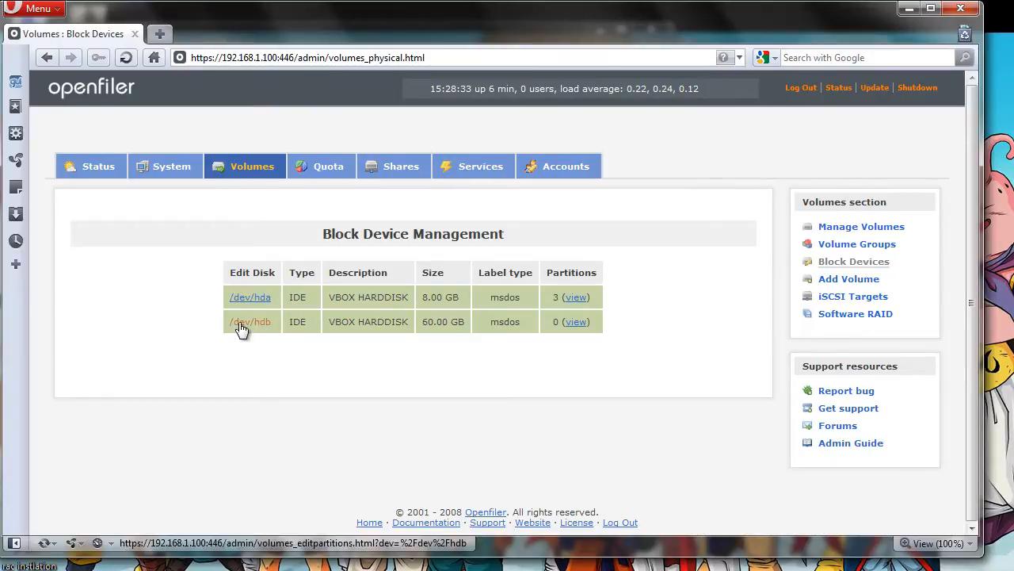
{"action": "left_click", "coordinate": [256, 325]}
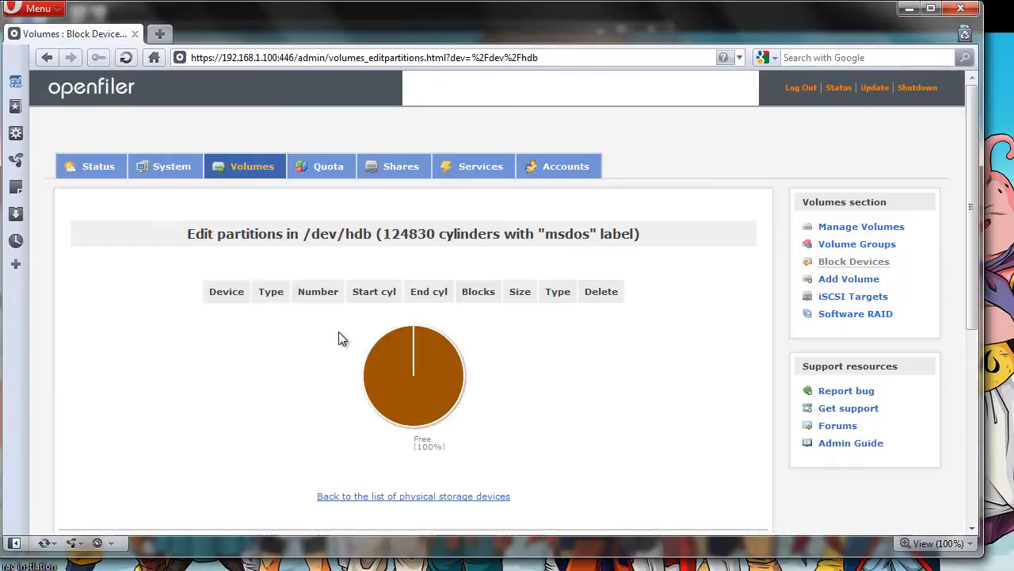
Create a primary partition of type Physical volume on /dev/hdb spanning cylinders 1 to 124830.
{"action": "scroll", "coordinate": [395, 363], "scroll_direction": "down", "scroll_amount": 5}
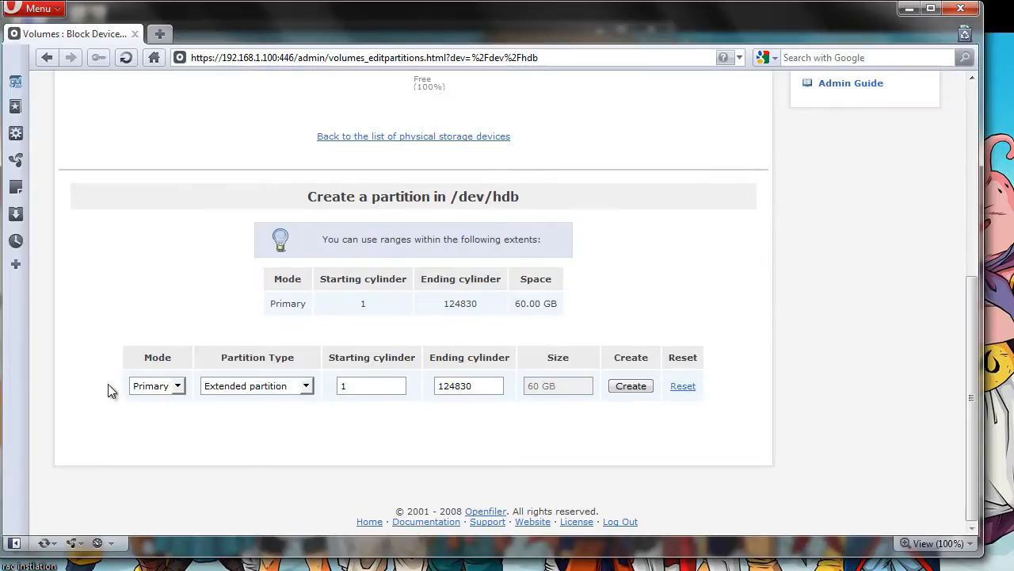
{"action": "left_click", "coordinate": [242, 386]}
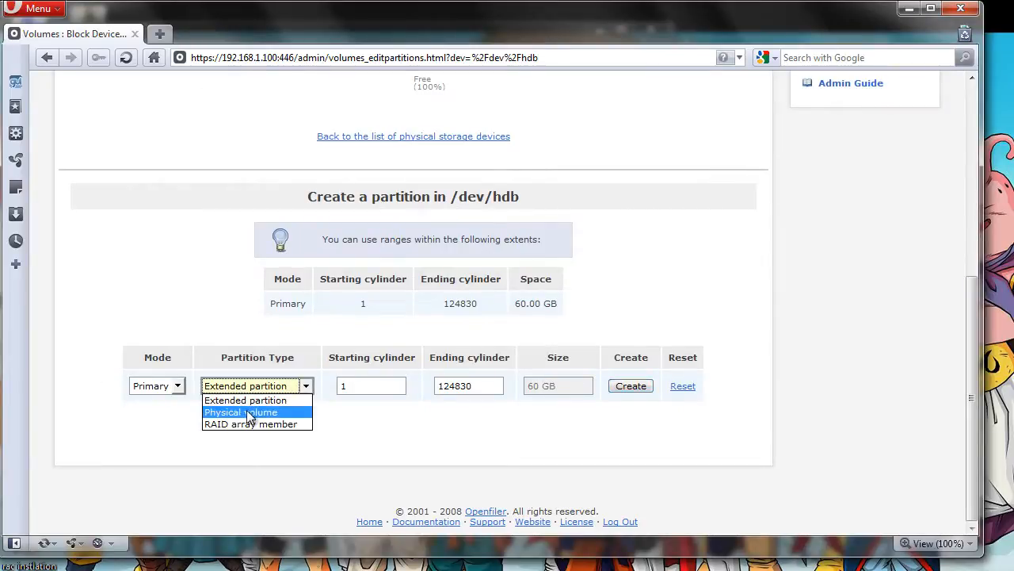
{"action": "left_click", "coordinate": [248, 412]}
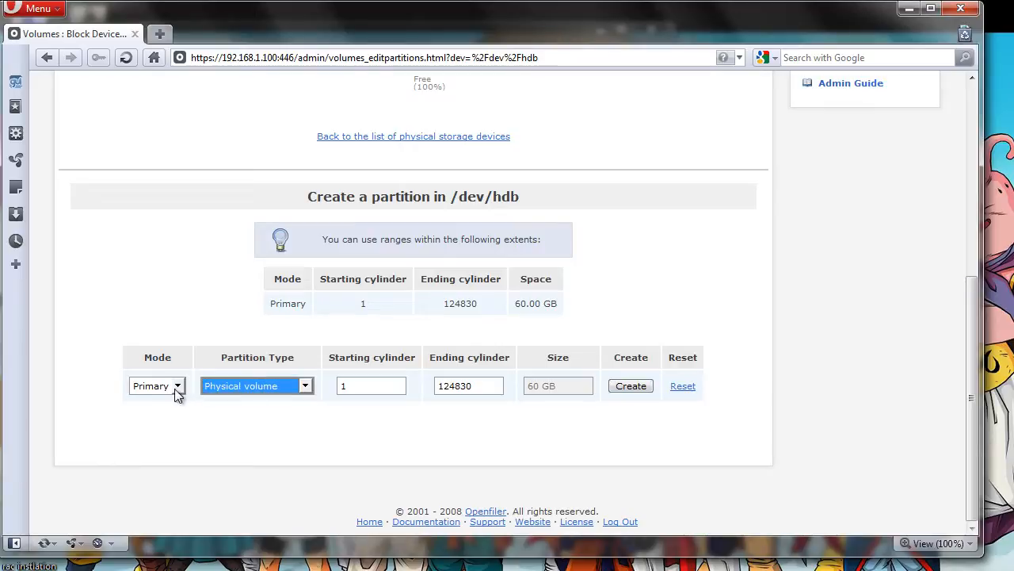
{"action": "left_click", "coordinate": [165, 386]}
{"action": "left_click", "coordinate": [168, 387]}
{"action": "left_click", "coordinate": [252, 388]}
{"action": "left_click", "coordinate": [256, 389]}
{"action": "left_click", "coordinate": [628, 386]}
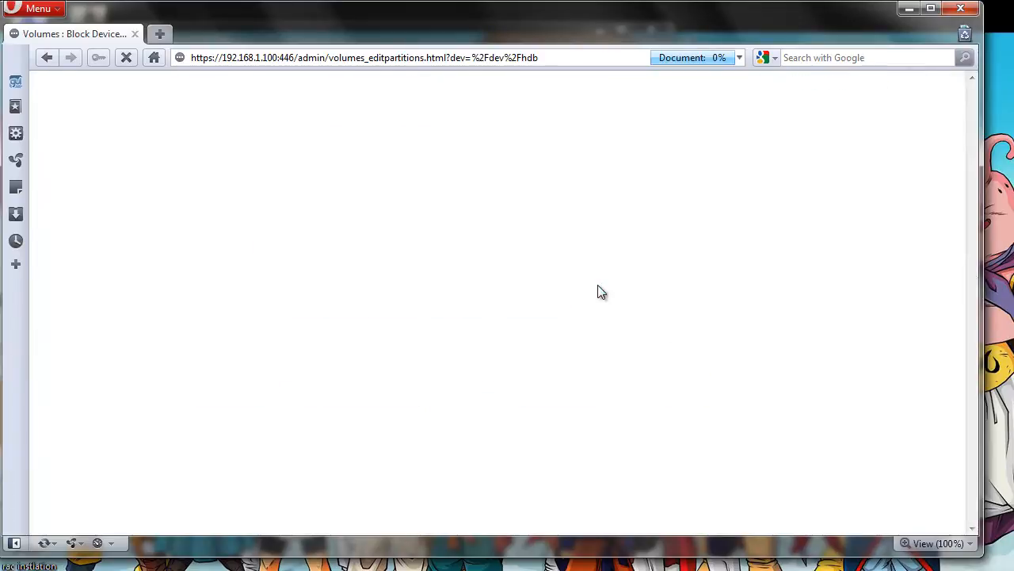
{"action": "scroll", "coordinate": [385, 413], "scroll_direction": "down", "scroll_amount": 3}
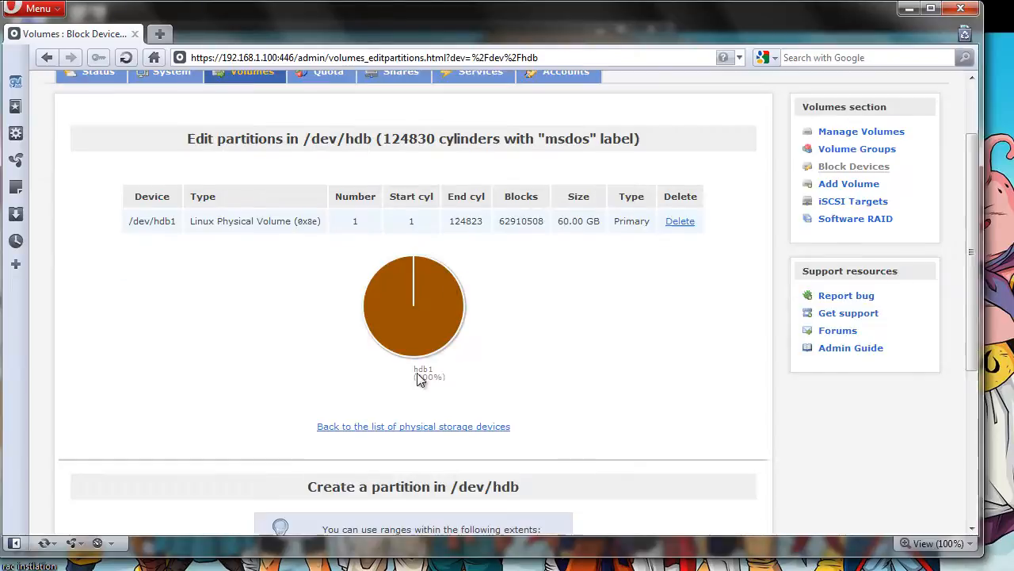
{"action": "scroll", "coordinate": [555, 348], "scroll_direction": "up", "scroll_amount": 3}
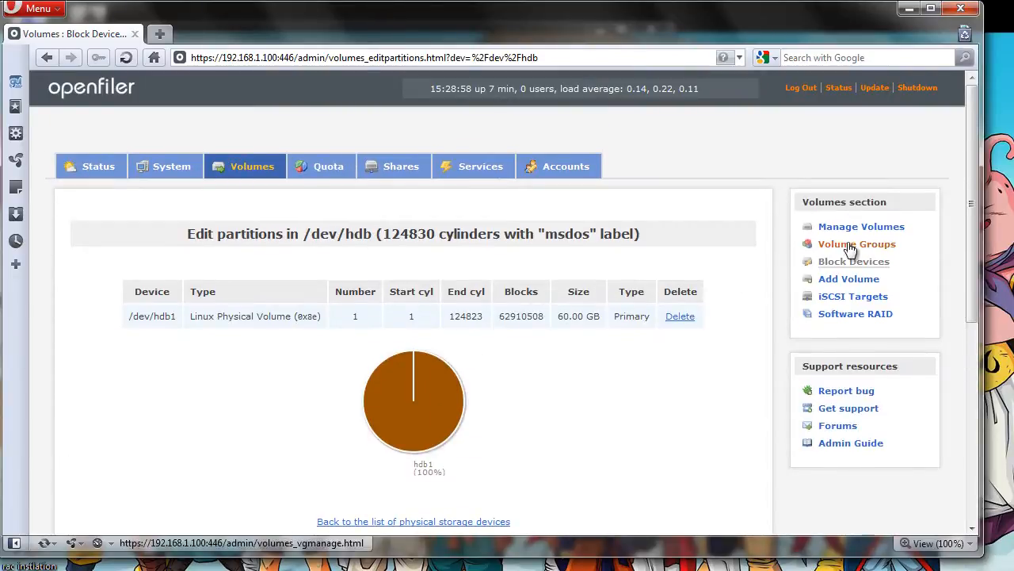
Create a volume group named rac containing the physical volume /dev/hdb1.
{"action": "left_click", "coordinate": [260, 173]}
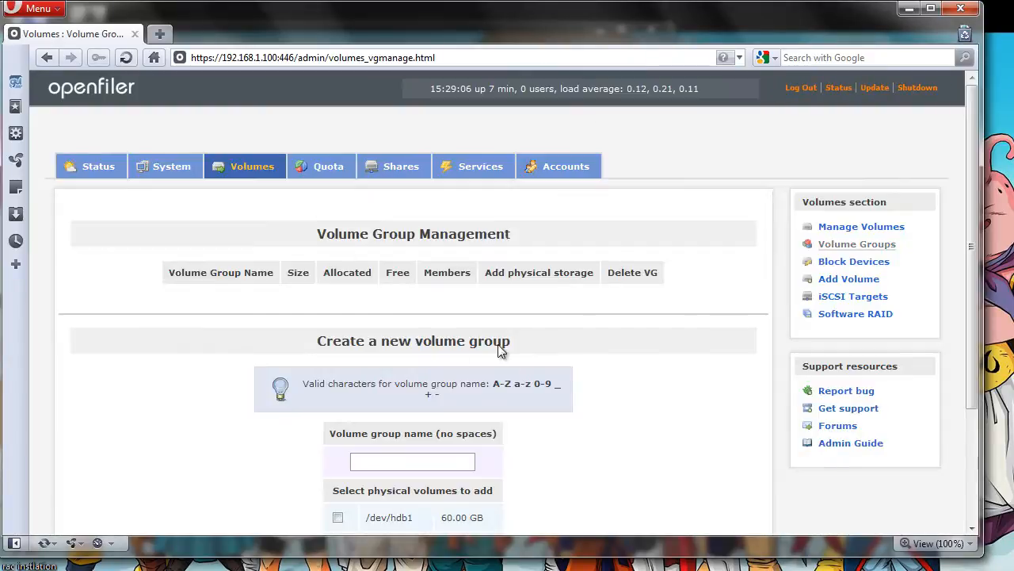
{"action": "scroll", "coordinate": [426, 321], "scroll_direction": "down", "scroll_amount": 3}
{"action": "left_click", "coordinate": [394, 367]}
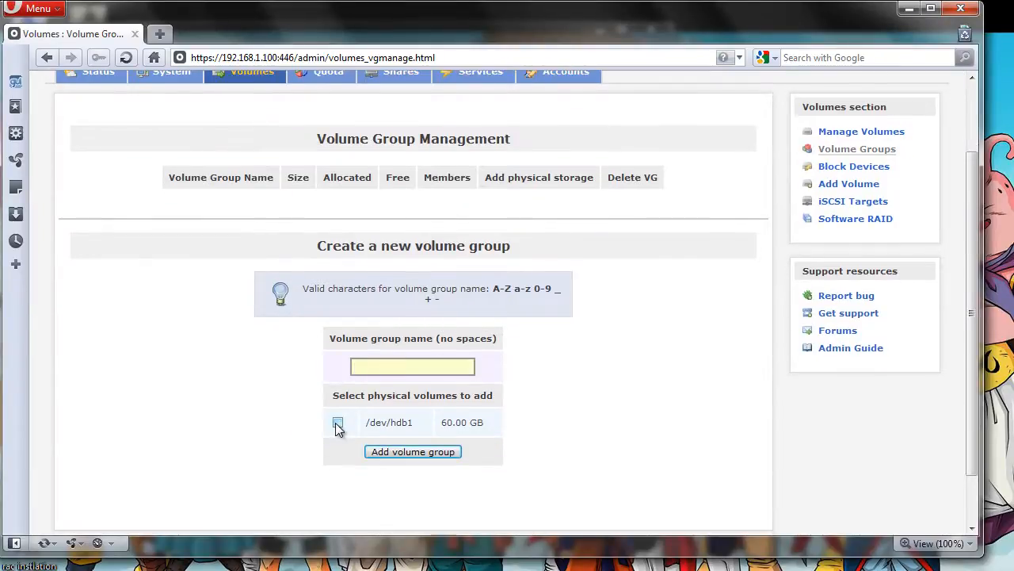
{"action": "left_click", "coordinate": [338, 424]}
{"action": "left_click", "coordinate": [381, 368]}
{"action": "left_click", "coordinate": [414, 453]}
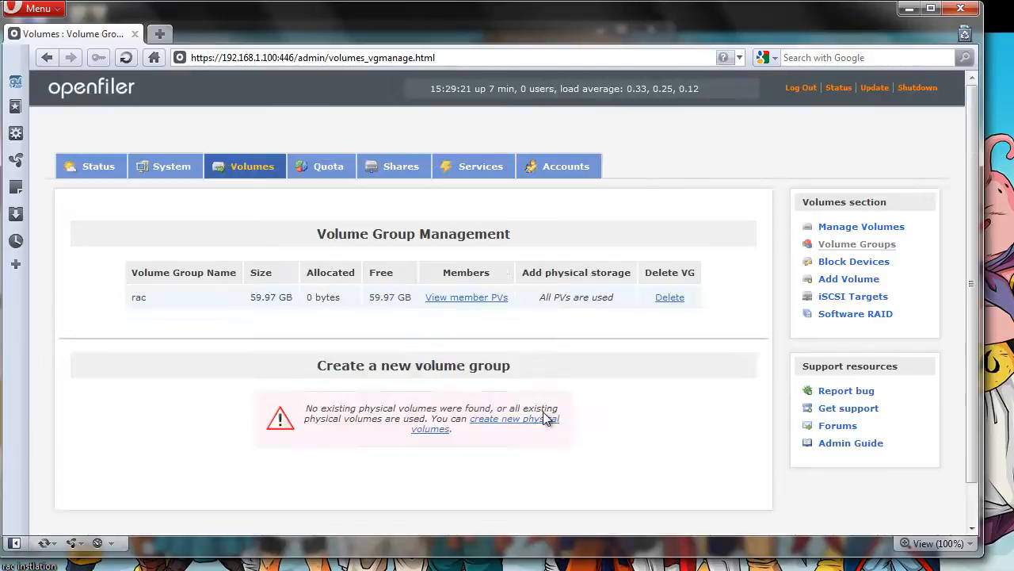
Fill in a new volume in the rac group with the name ocr and 2000 MB of required space.
{"action": "left_click", "coordinate": [849, 284]}
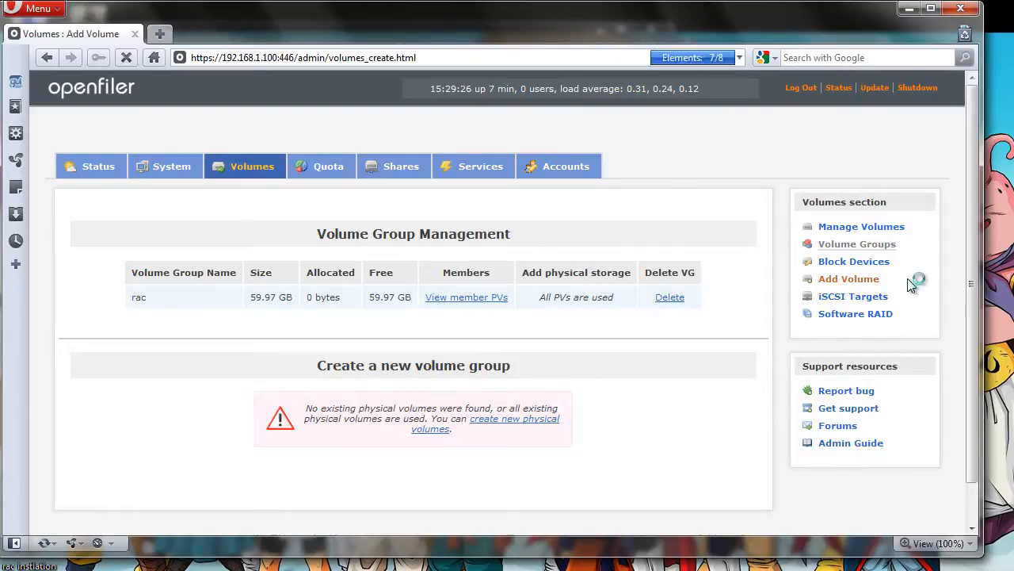
{"action": "scroll", "coordinate": [571, 309], "scroll_direction": "down", "scroll_amount": 10}
{"action": "left_click", "coordinate": [570, 237]}
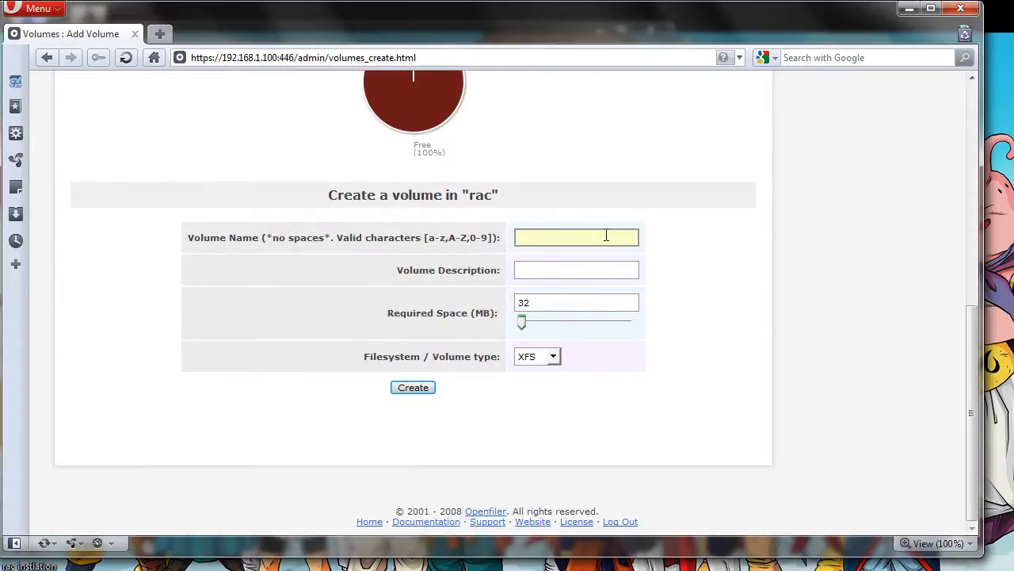
{"action": "double_click", "coordinate": [541, 302]}
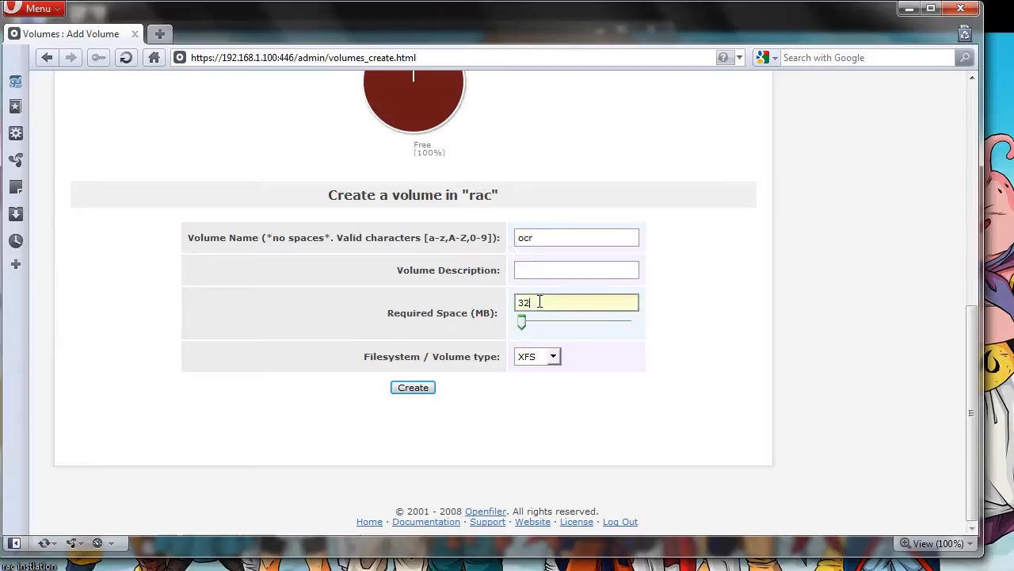
{"action": "type", "text": "1000"}
{"action": "double_click", "coordinate": [541, 301]}
{"action": "type", "text": "2"}
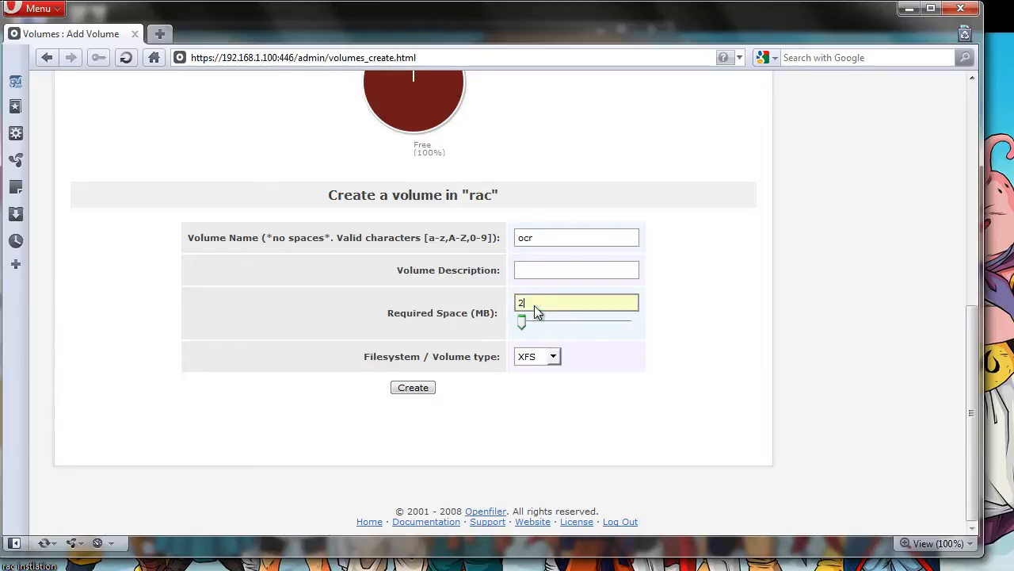
{"action": "key", "text": "Tab"}
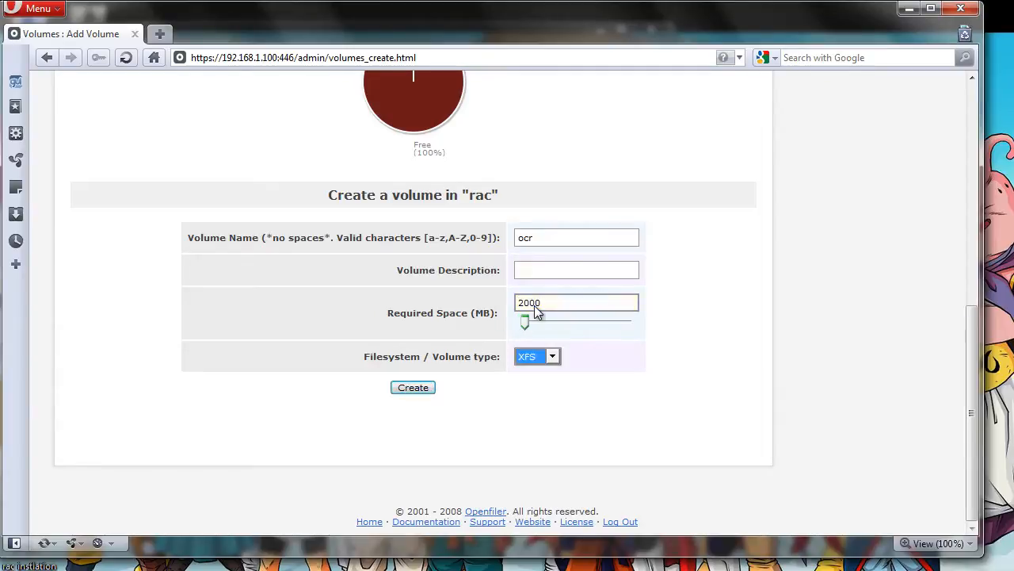
Set the ocr volume's type to iSCSI, create it and review the volumes in the rac group.
{"action": "left_click", "coordinate": [552, 356]}
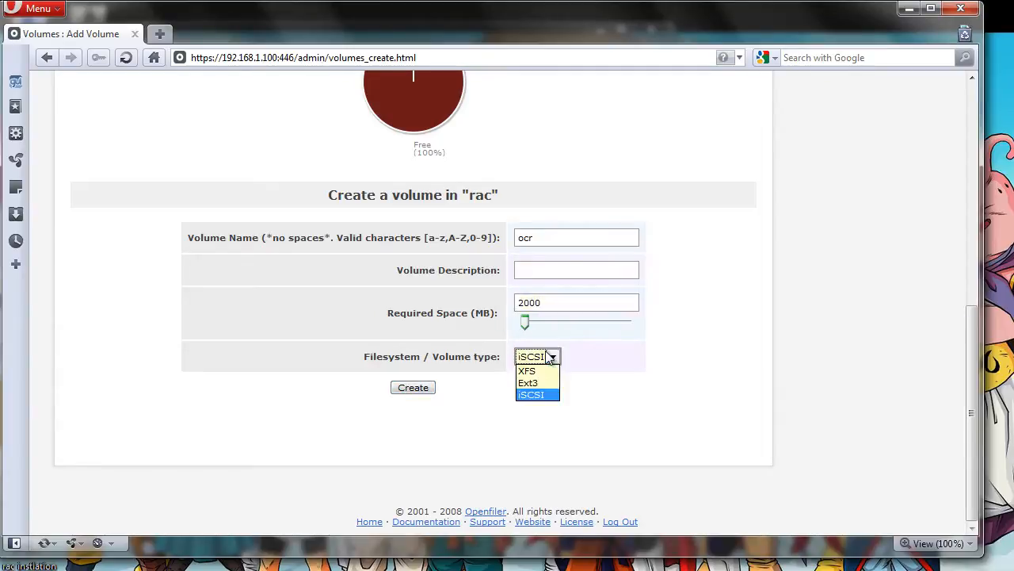
{"action": "left_click", "coordinate": [535, 395]}
{"action": "left_click", "coordinate": [407, 391]}
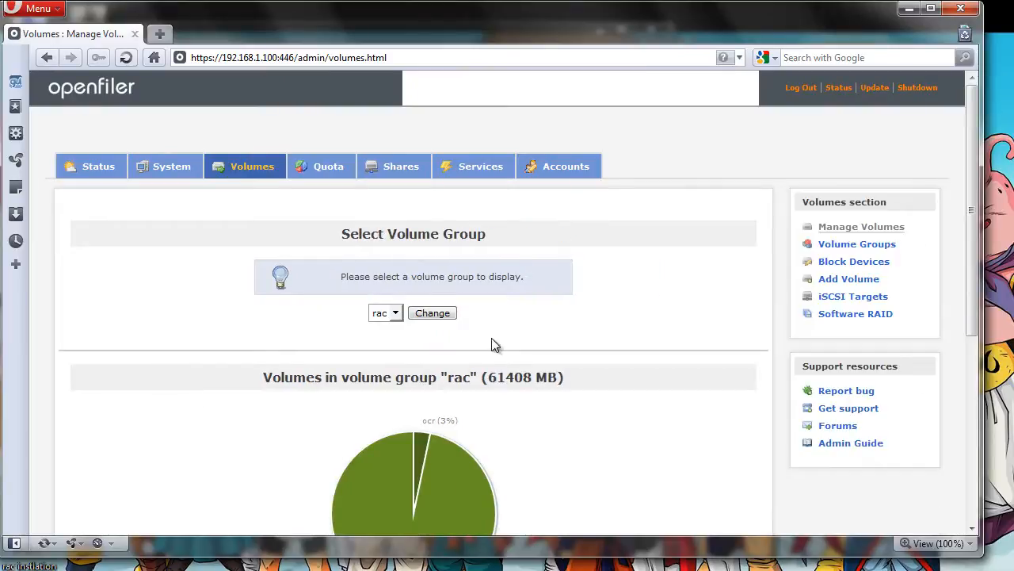
{"action": "scroll", "coordinate": [559, 371], "scroll_direction": "down", "scroll_amount": 5}
{"action": "scroll", "coordinate": [554, 293], "scroll_direction": "up", "scroll_amount": 5}
Fill in another new volume in rac with the name voting and 2000 MB of required space.
{"action": "left_click", "coordinate": [840, 226]}
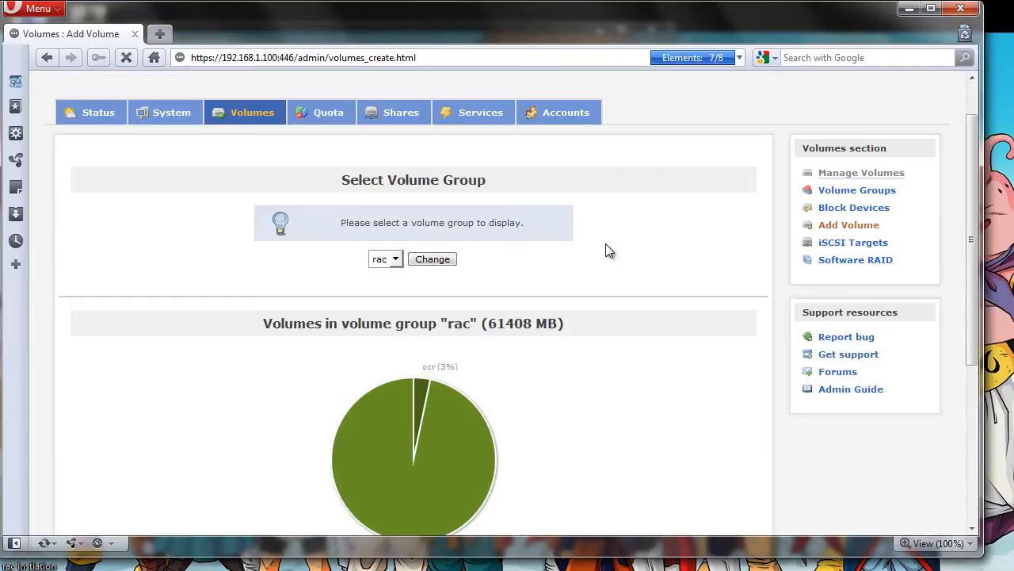
{"action": "scroll", "coordinate": [587, 362], "scroll_direction": "down", "scroll_amount": 5}
{"action": "scroll", "coordinate": [587, 362], "scroll_direction": "down", "scroll_amount": 1}
{"action": "left_click", "coordinate": [549, 328]}
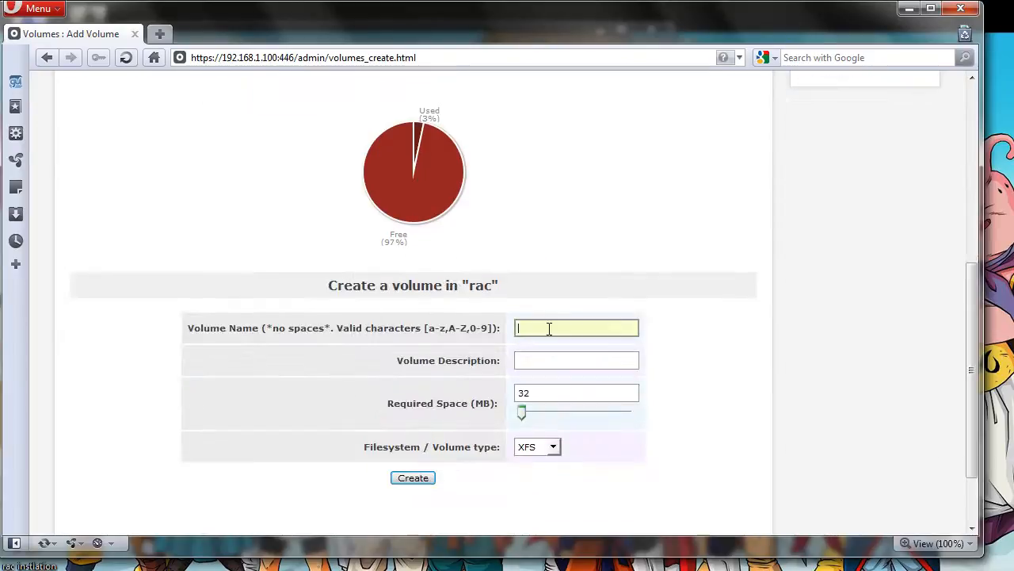
{"action": "type", "text": "voting"}
{"action": "left_click", "coordinate": [573, 360]}
{"action": "double_click", "coordinate": [565, 393]}
{"action": "type", "text": "2"}
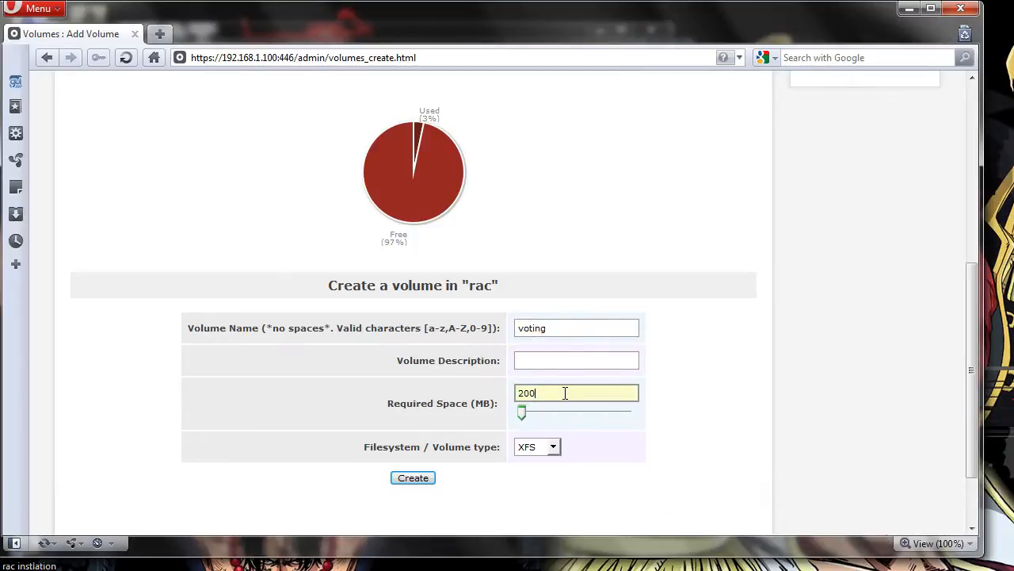
{"action": "key", "text": "Tab"}
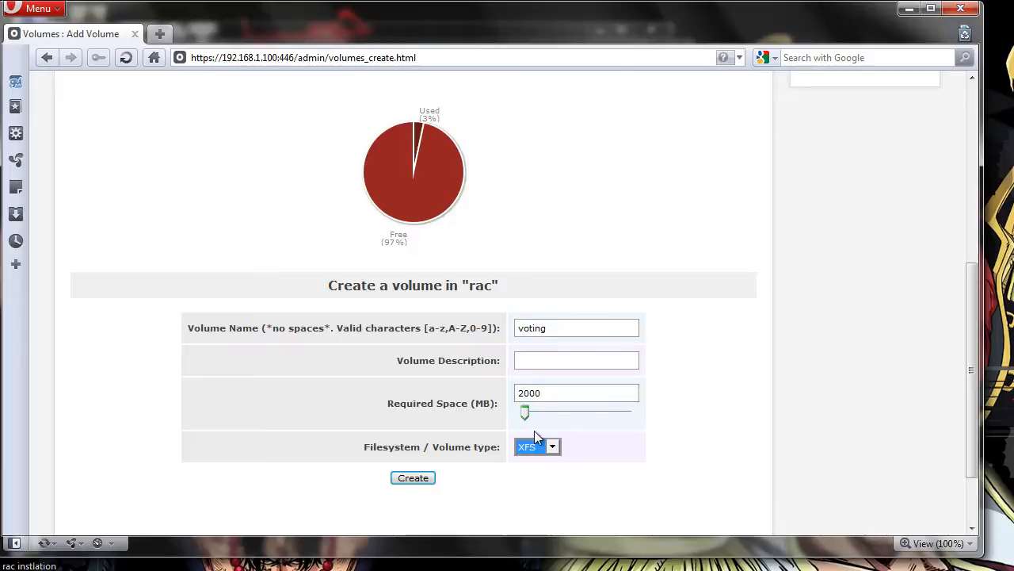
Set the voting volume's type to iSCSI and create it.
{"action": "left_click", "coordinate": [544, 451]}
{"action": "left_click", "coordinate": [542, 483]}
{"action": "left_click", "coordinate": [415, 480]}
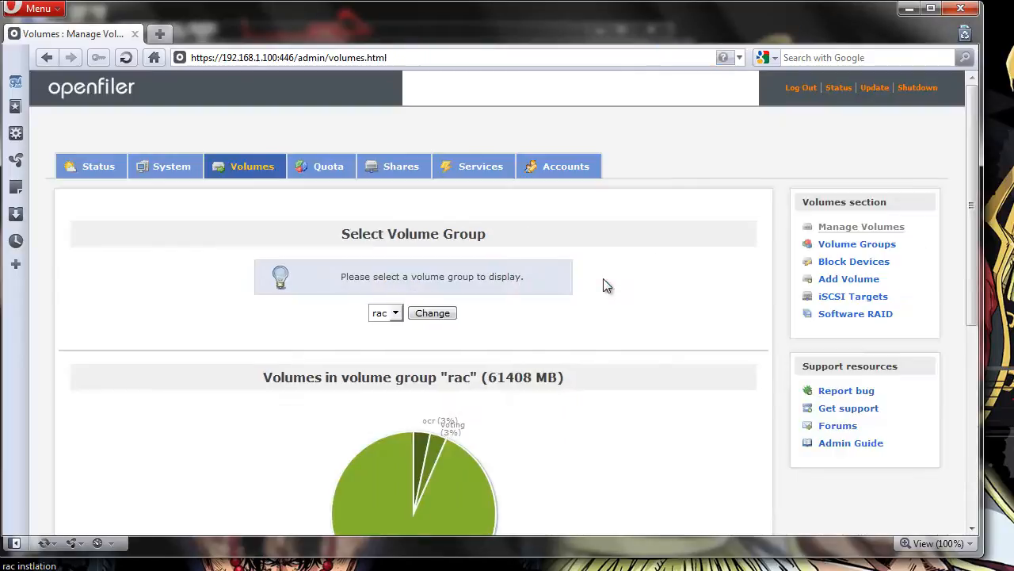
Review the volumes in the rac group, start adding another volume there and name it asm1.
{"action": "scroll", "coordinate": [603, 277], "scroll_direction": "down", "scroll_amount": 3}
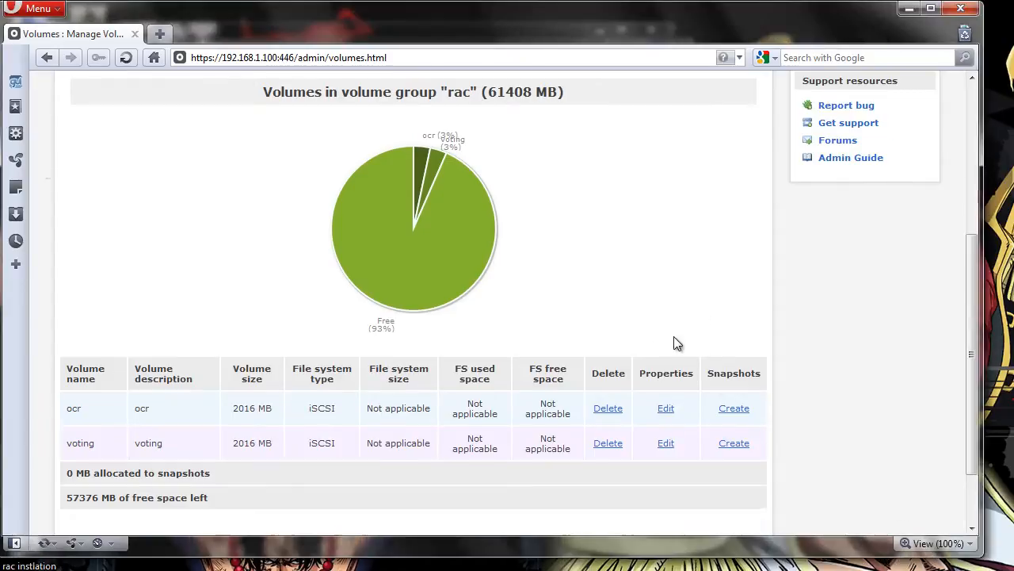
{"action": "scroll", "coordinate": [689, 331], "scroll_direction": "up", "scroll_amount": 3}
{"action": "left_click", "coordinate": [848, 280]}
{"action": "scroll", "coordinate": [626, 349], "scroll_direction": "down", "scroll_amount": 6}
{"action": "left_click", "coordinate": [533, 238]}
{"action": "type", "text": "asm1"}
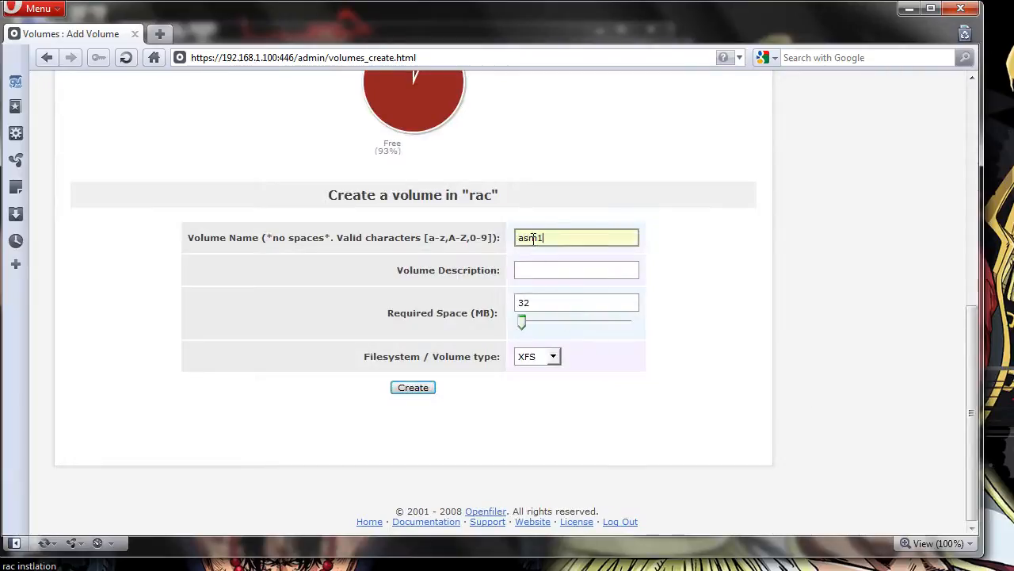
Set the asm1 volume's required space to 5000 MB and its volume type to iSCSI.
{"action": "double_click", "coordinate": [546, 299]}
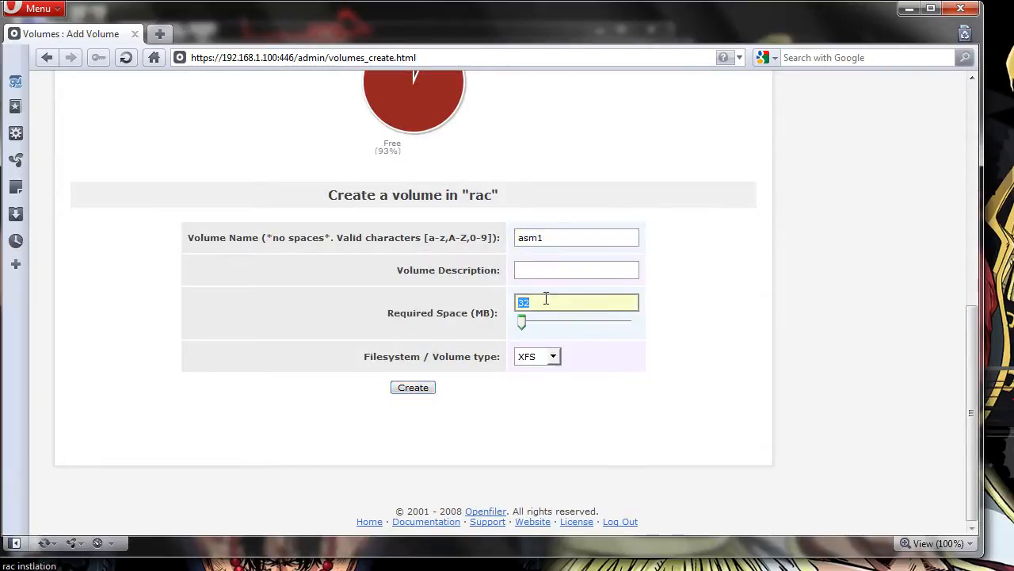
{"action": "type", "text": "500"}
{"action": "left_click", "coordinate": [552, 356]}
{"action": "left_click", "coordinate": [535, 395]}
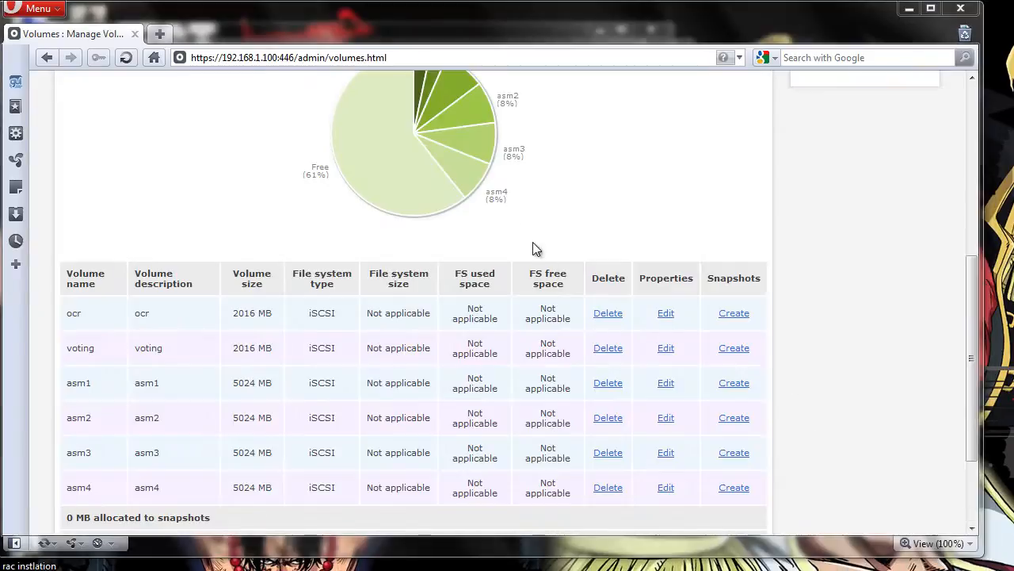
Review the names and sizes of the ocr, voting and asm volumes in the rac group, along with the space allocation chart.
{"action": "double_click", "coordinate": [73, 315]}
{"action": "left_click_drag", "start_coordinate": [57, 346], "coordinate": [115, 495]}
{"action": "left_click", "coordinate": [183, 488]}
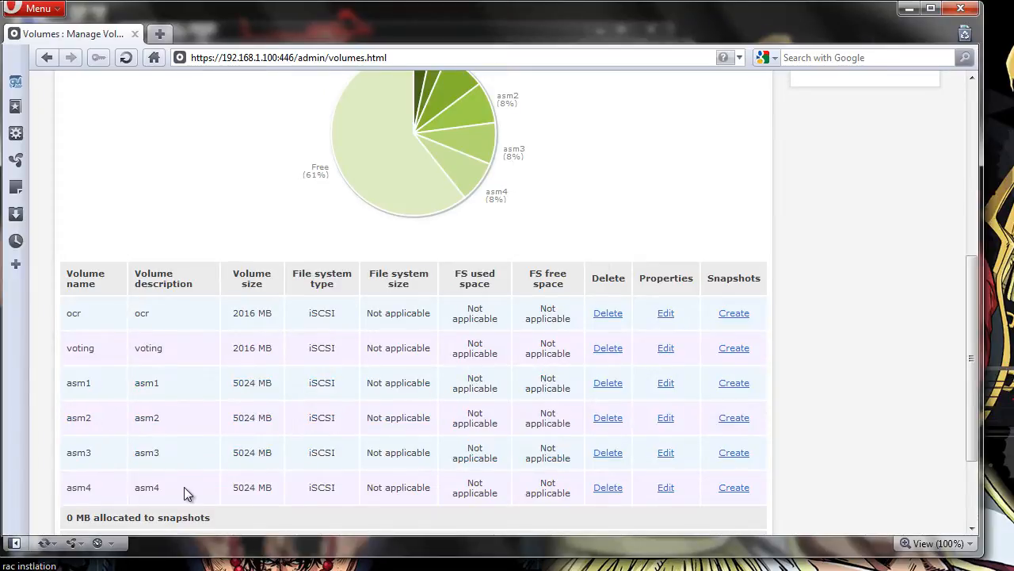
{"action": "left_click_drag", "start_coordinate": [233, 385], "coordinate": [251, 390]}
{"action": "left_click", "coordinate": [255, 390]}
{"action": "left_click_drag", "start_coordinate": [235, 320], "coordinate": [271, 354]}
{"action": "left_click", "coordinate": [287, 356]}
{"action": "scroll", "coordinate": [254, 342], "scroll_direction": "up", "scroll_amount": 4}
{"action": "scroll", "coordinate": [407, 330], "scroll_direction": "down", "scroll_amount": 2}
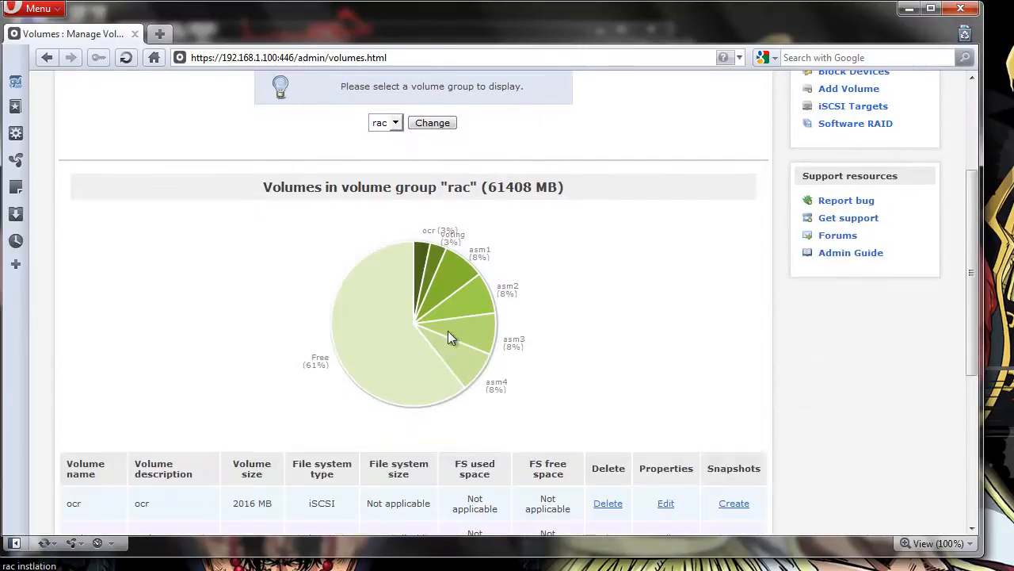
{"action": "scroll", "coordinate": [627, 276], "scroll_direction": "up", "scroll_amount": 2}
{"action": "scroll", "coordinate": [602, 308], "scroll_direction": "down", "scroll_amount": 1}
{"action": "scroll", "coordinate": [604, 310], "scroll_direction": "up", "scroll_amount": 1}
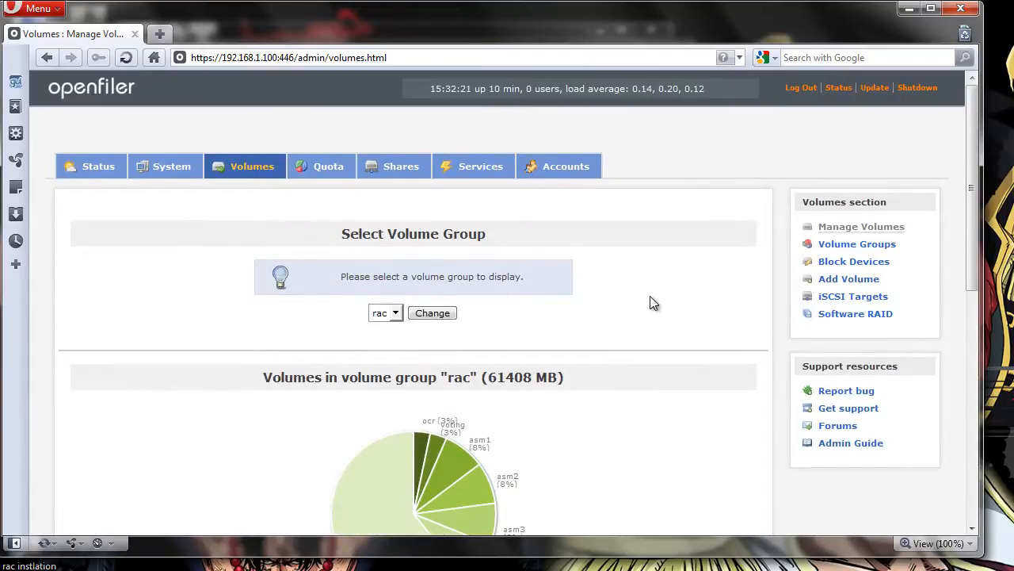
{"action": "scroll", "coordinate": [452, 447], "scroll_direction": "down", "scroll_amount": 1}
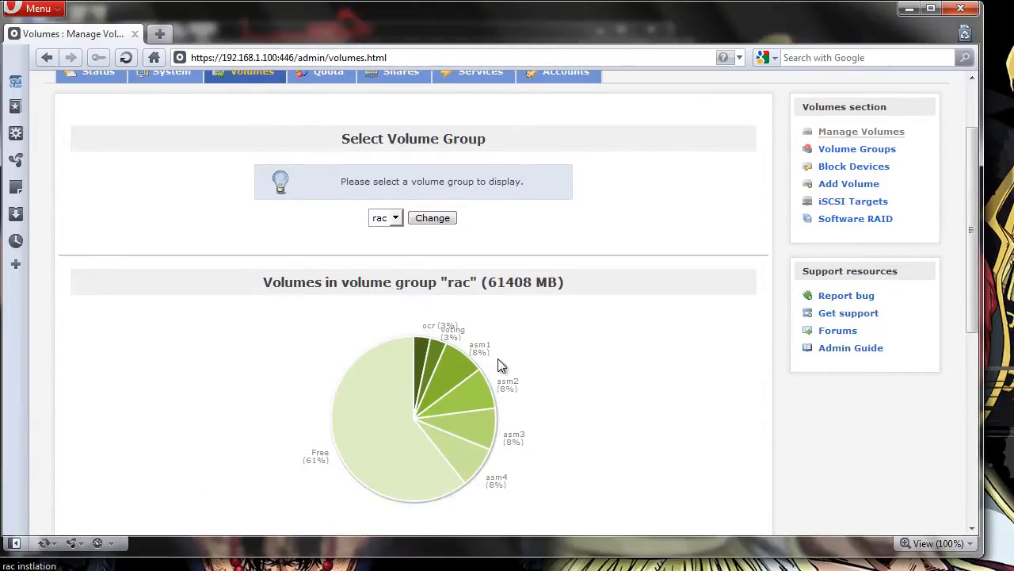
{"action": "scroll", "coordinate": [597, 312], "scroll_direction": "up", "scroll_amount": 1}
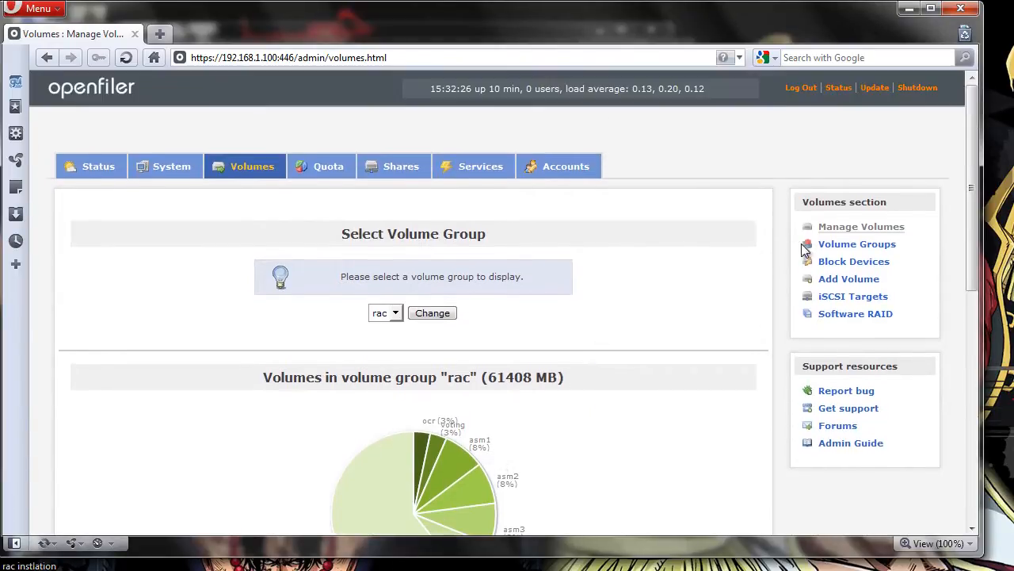
Add an iSCSI target with the IQN iqn.2006-01.com.openfiler:tsn.rac and look over its attribute settings.
{"action": "left_click", "coordinate": [837, 298]}
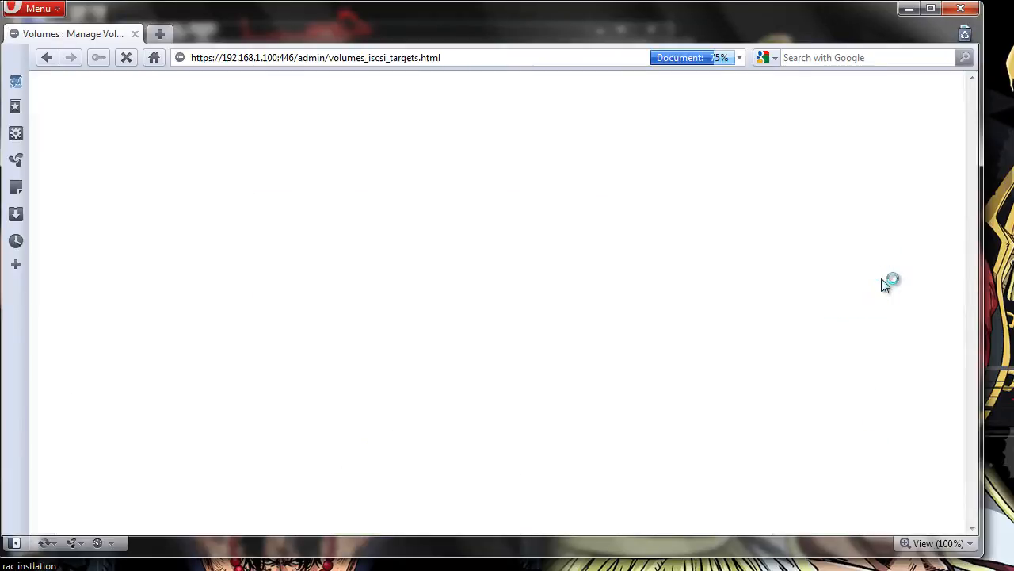
{"action": "double_click", "coordinate": [469, 330]}
{"action": "key", "text": "BackSpace"}
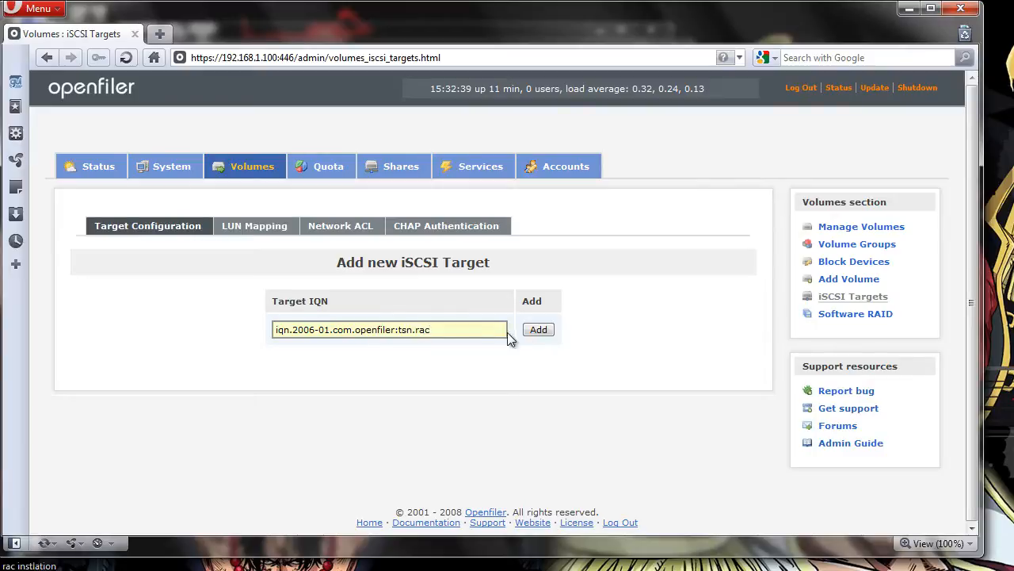
{"action": "left_click", "coordinate": [540, 329]}
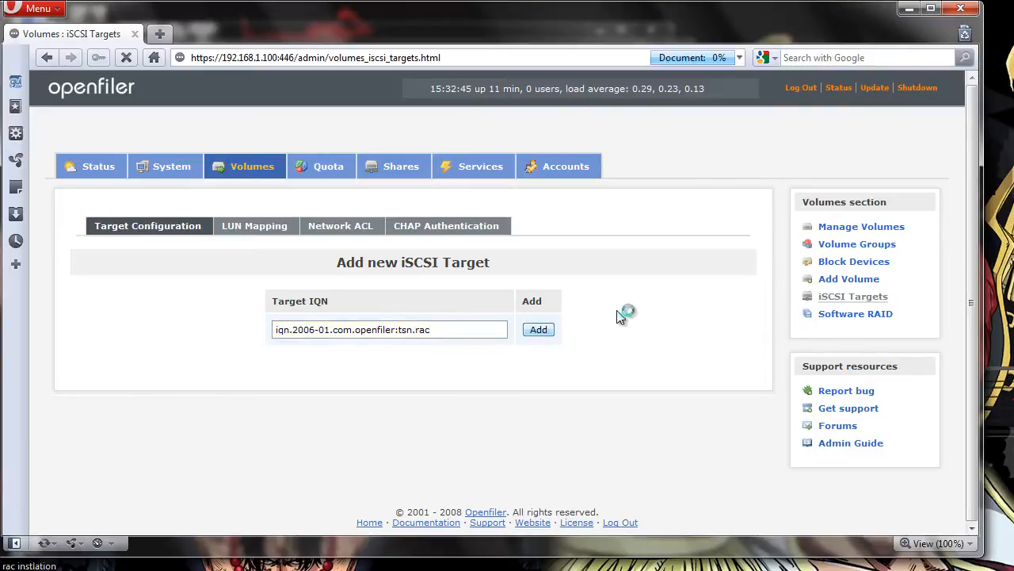
{"action": "scroll", "coordinate": [621, 314], "scroll_direction": "down", "scroll_amount": 3}
{"action": "scroll", "coordinate": [502, 267], "scroll_direction": "down", "scroll_amount": 5}
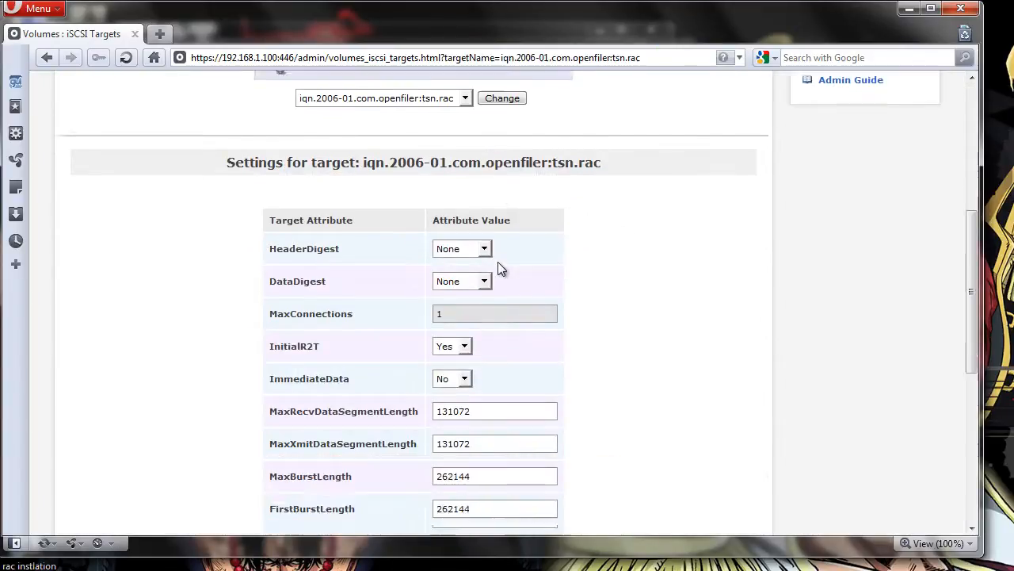
{"action": "scroll", "coordinate": [510, 358], "scroll_direction": "up", "scroll_amount": 10}
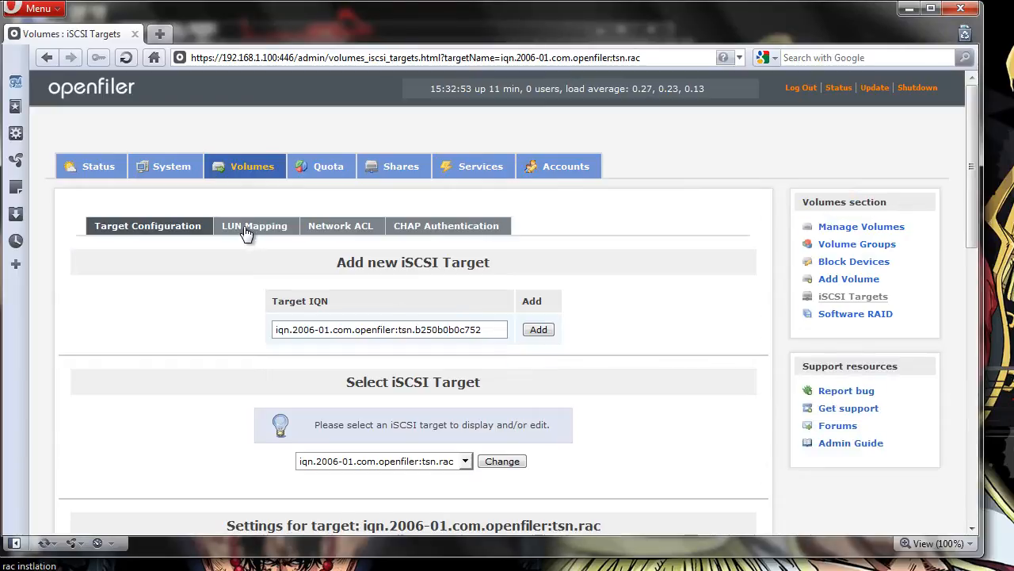
Map the ocr and voting volumes as LUNs to the tsn.rac target, using write-thru and blockio modes.
{"action": "left_click", "coordinate": [252, 228]}
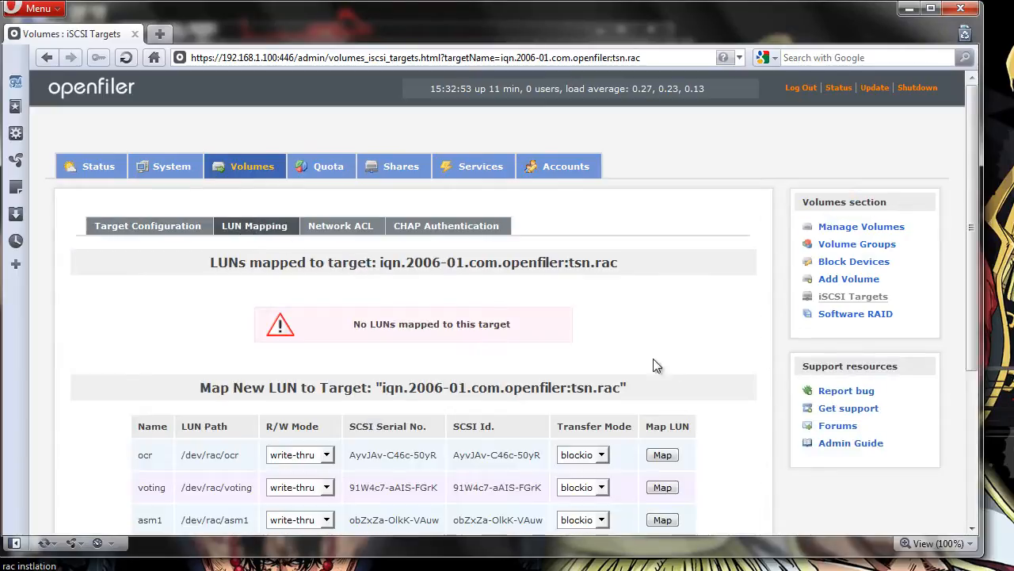
{"action": "scroll", "coordinate": [498, 415], "scroll_direction": "down", "scroll_amount": 3}
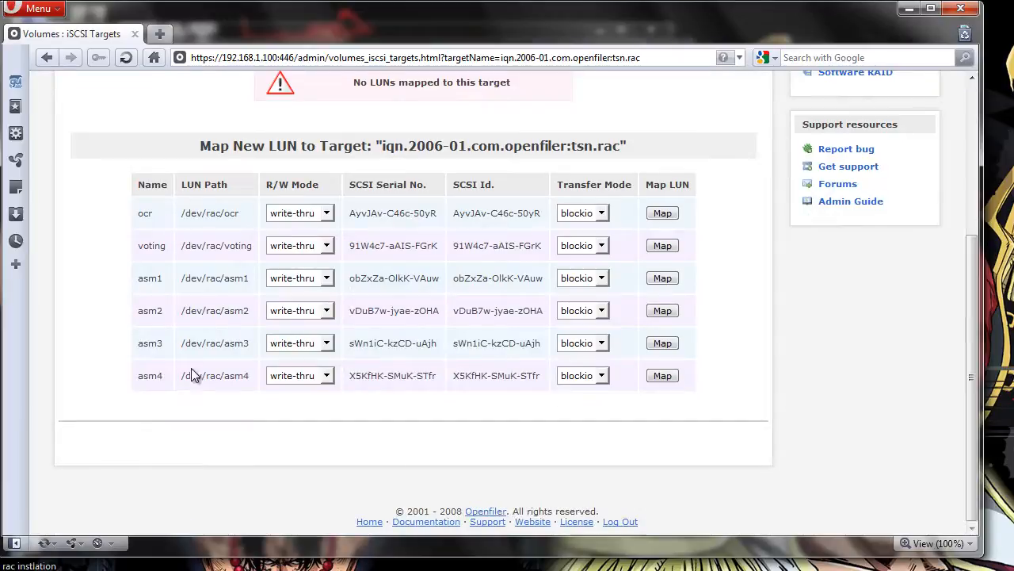
{"action": "scroll", "coordinate": [661, 199], "scroll_direction": "up", "scroll_amount": 2}
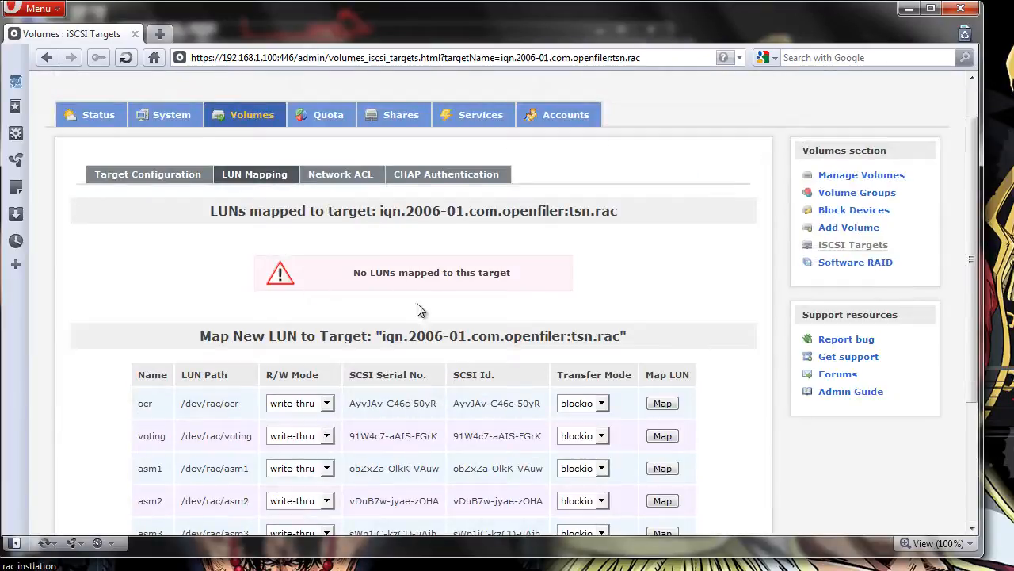
{"action": "left_click_drag", "start_coordinate": [569, 211], "coordinate": [654, 218]}
{"action": "left_click", "coordinate": [653, 257]}
{"action": "left_click", "coordinate": [663, 403]}
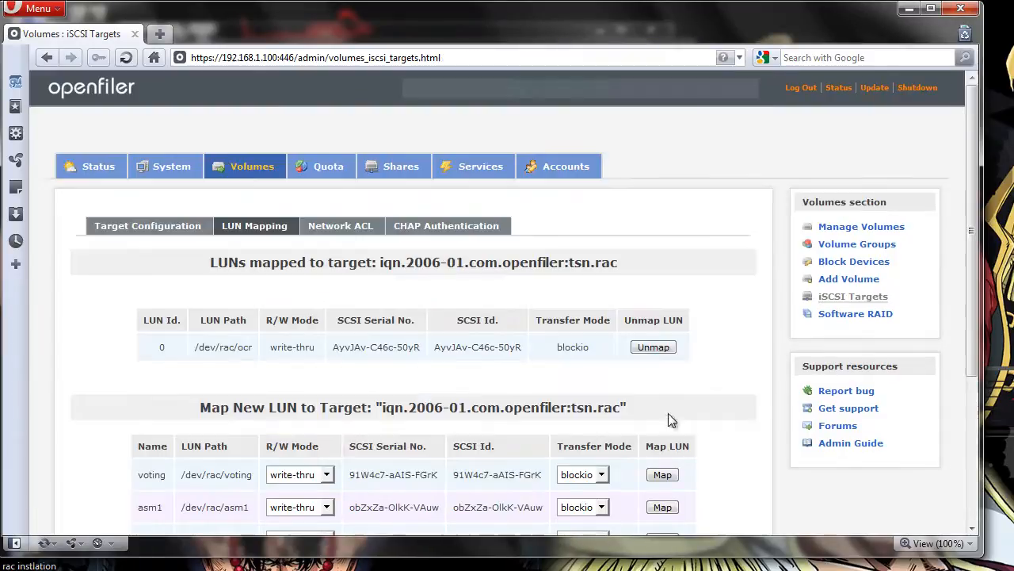
{"action": "left_click", "coordinate": [663, 474]}
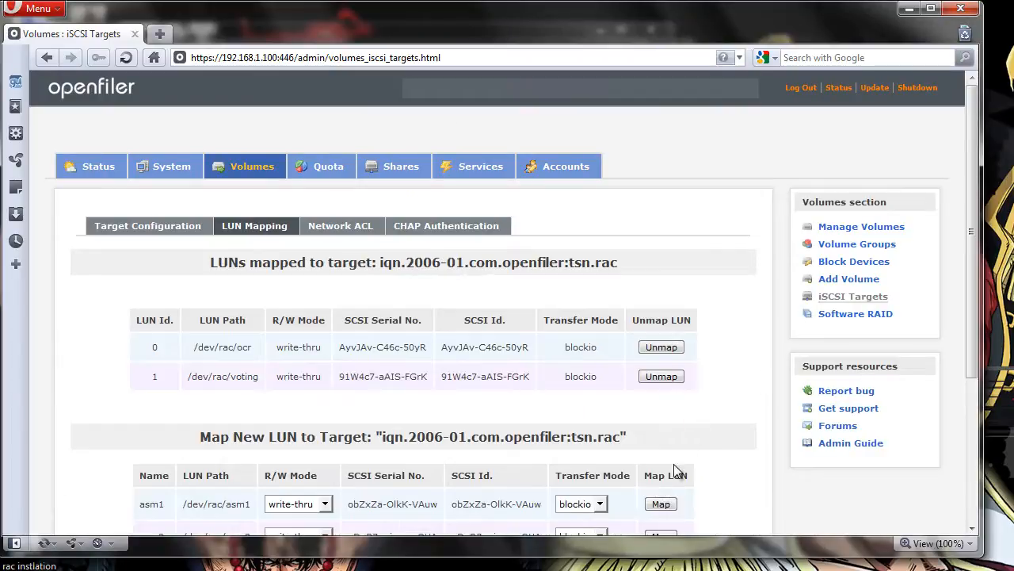
Map the asm1, asm2, asm3 and asm4 volumes to the tsn.rac target with write-thru and blockio modes.
{"action": "left_click", "coordinate": [662, 503]}
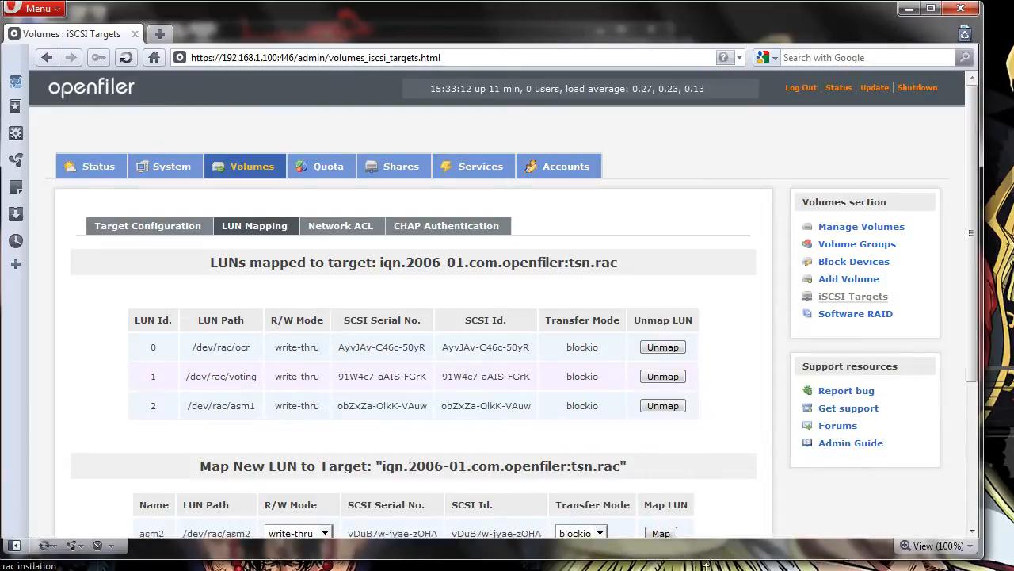
{"action": "left_click", "coordinate": [670, 535]}
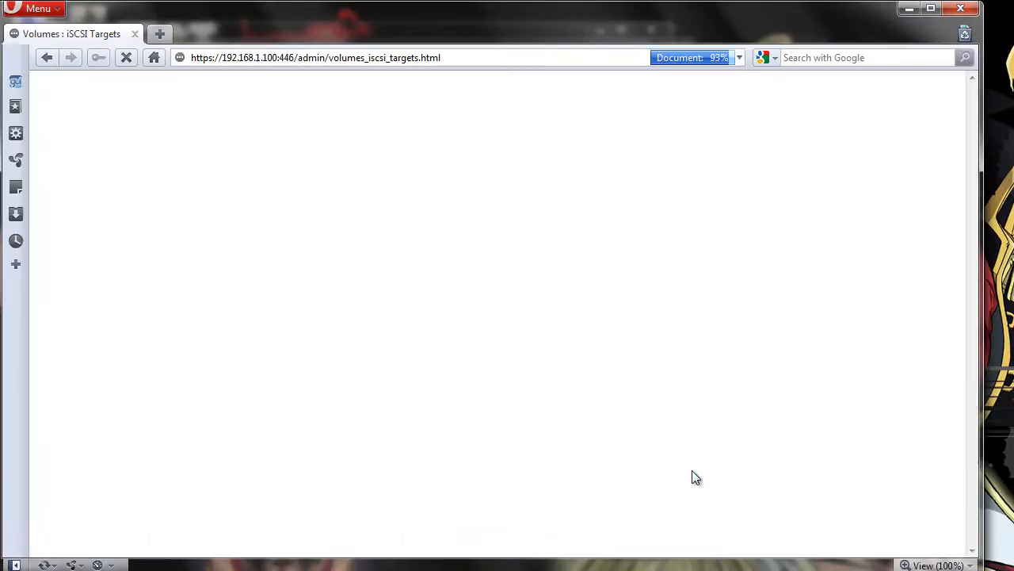
{"action": "scroll", "coordinate": [692, 470], "scroll_direction": "down", "scroll_amount": 3}
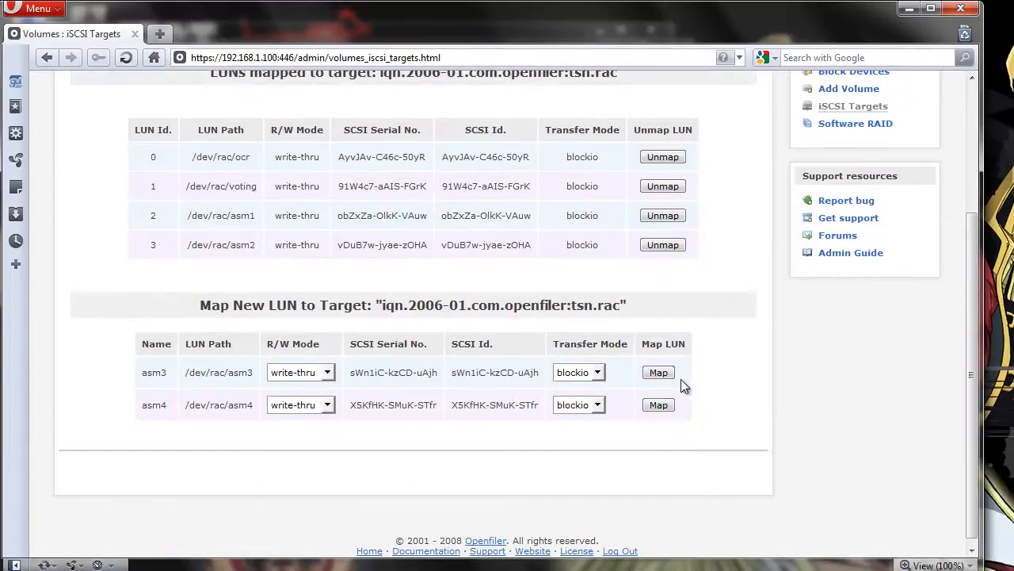
{"action": "left_click", "coordinate": [666, 374]}
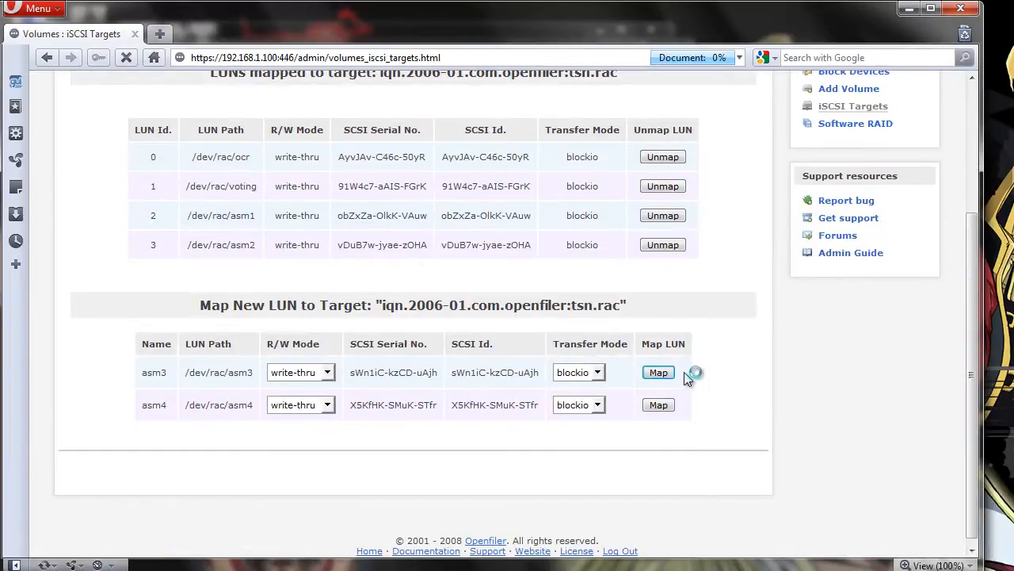
{"action": "scroll", "coordinate": [695, 420], "scroll_direction": "down", "scroll_amount": 3}
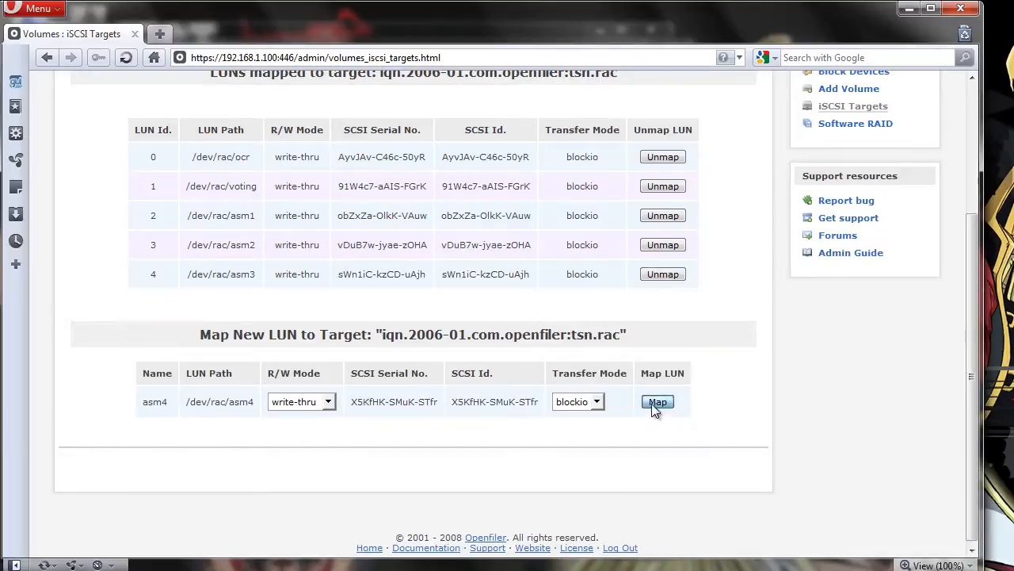
{"action": "left_click", "coordinate": [656, 402]}
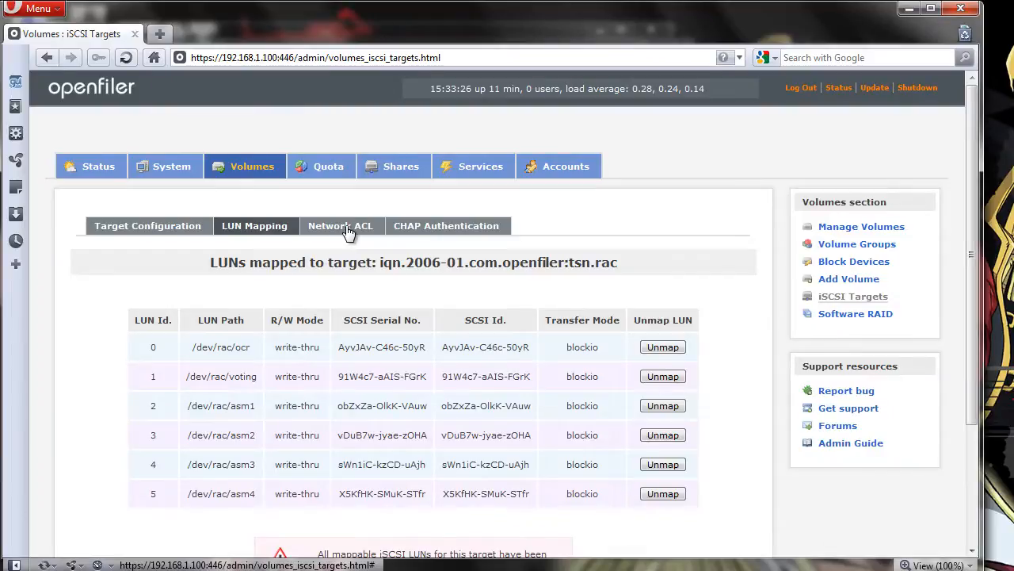
Check the tsn.rac target's network ACL and go to the Network Access Configuration in the system's network setup.
{"action": "left_click", "coordinate": [349, 232]}
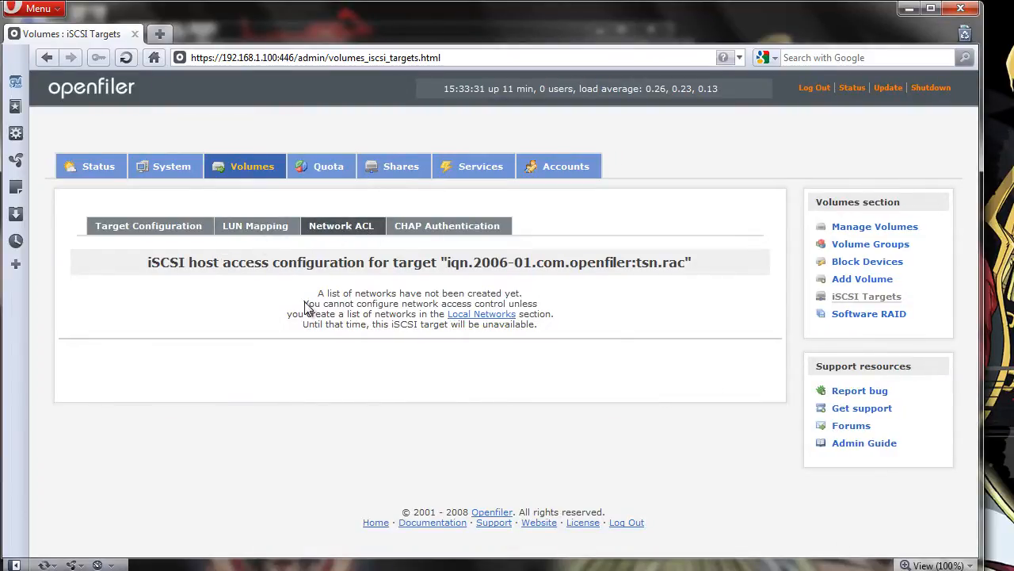
{"action": "left_click_drag", "start_coordinate": [316, 294], "coordinate": [529, 298]}
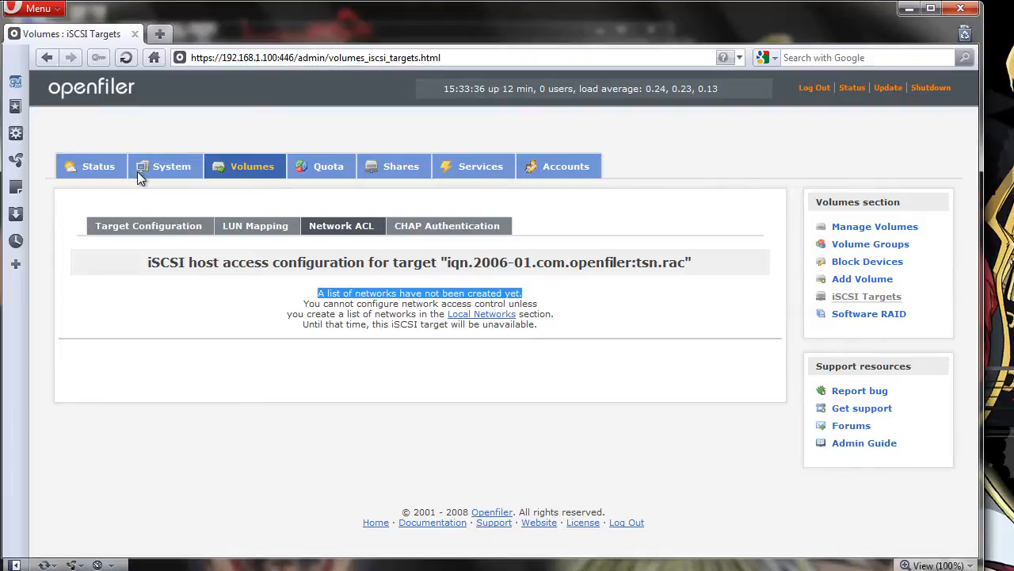
{"action": "left_click", "coordinate": [175, 175]}
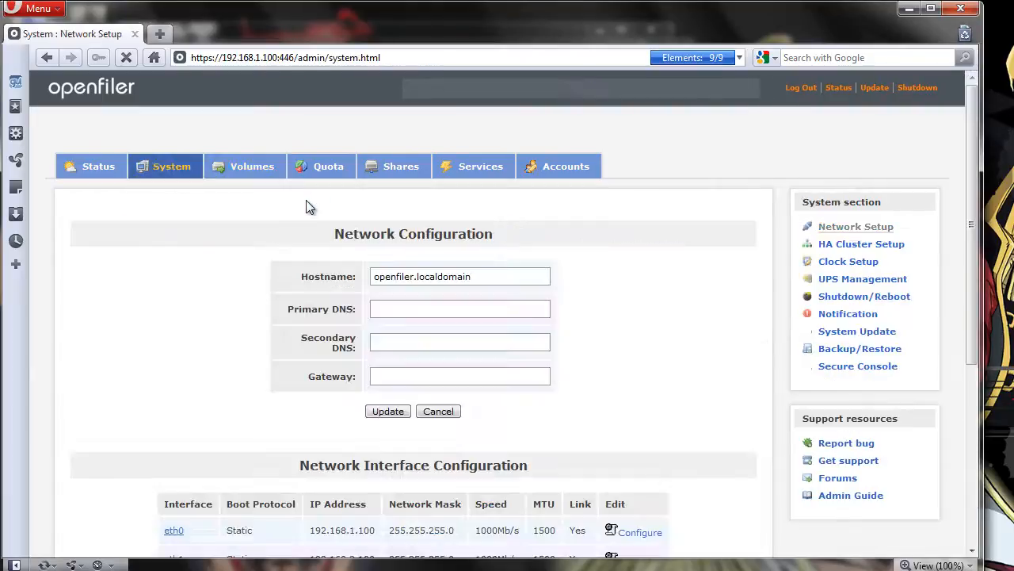
{"action": "scroll", "coordinate": [412, 404], "scroll_direction": "down", "scroll_amount": 3}
Fill in a new network access entry named rac with network 192.168.0.0 and netmask 255.255.0.0.
{"action": "left_click", "coordinate": [286, 428]}
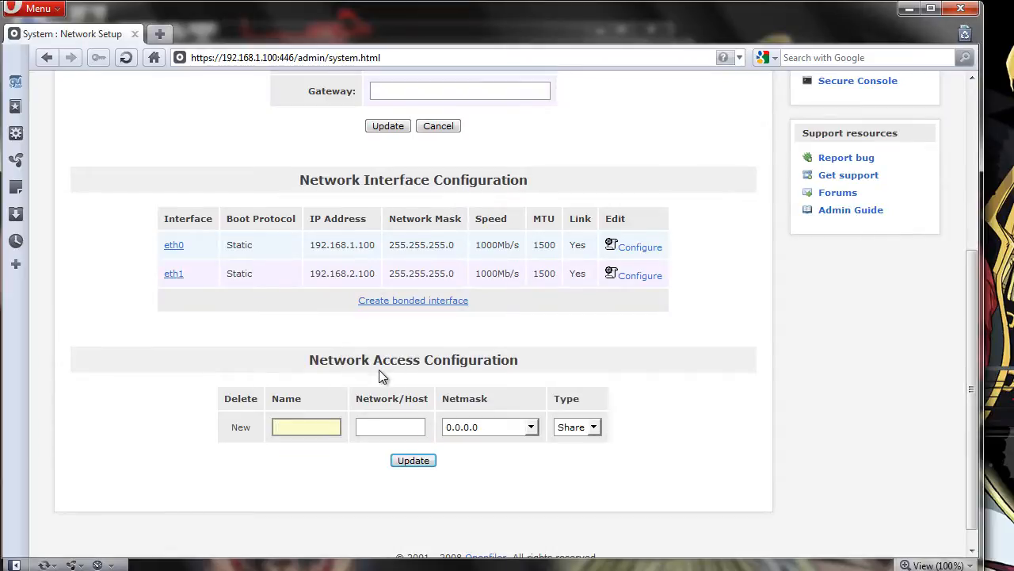
{"action": "type", "text": "rac"}
{"action": "key", "text": "Tab"}
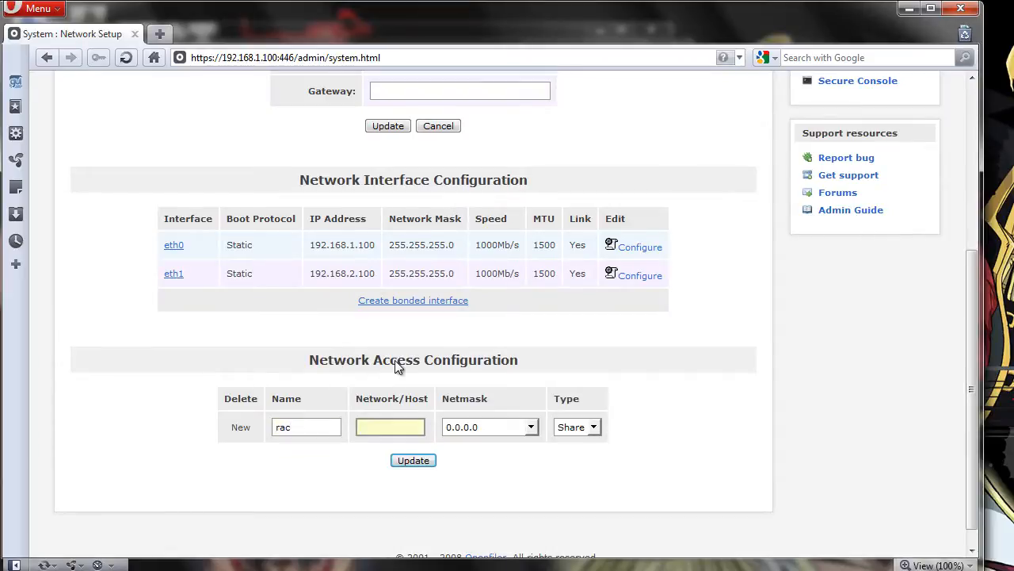
{"action": "type", "text": "192"}
{"action": "type", "text": ".168."}
{"action": "type", "text": "1"}
{"action": "left_click", "coordinate": [497, 432]}
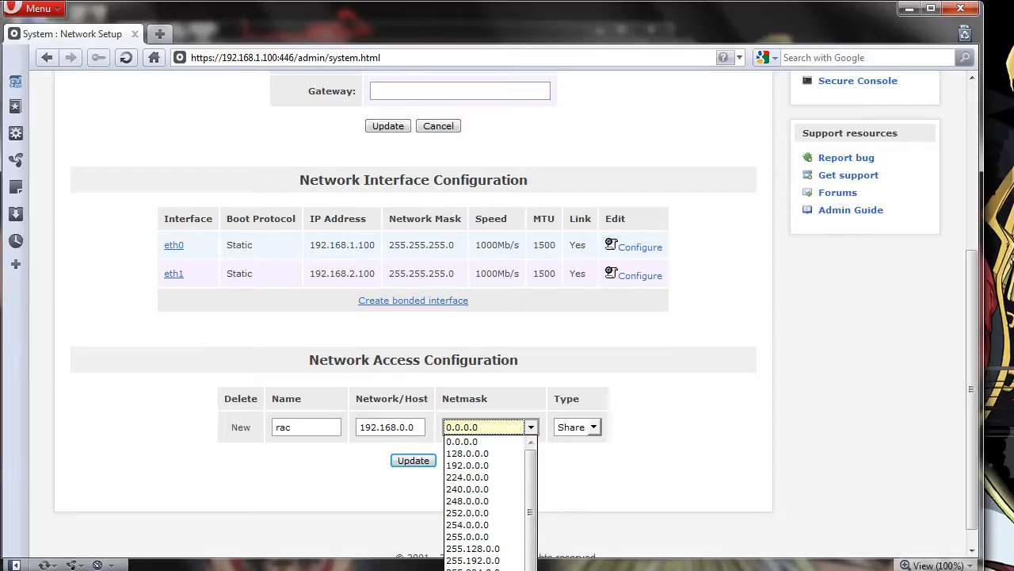
{"action": "left_click", "coordinate": [495, 570]}
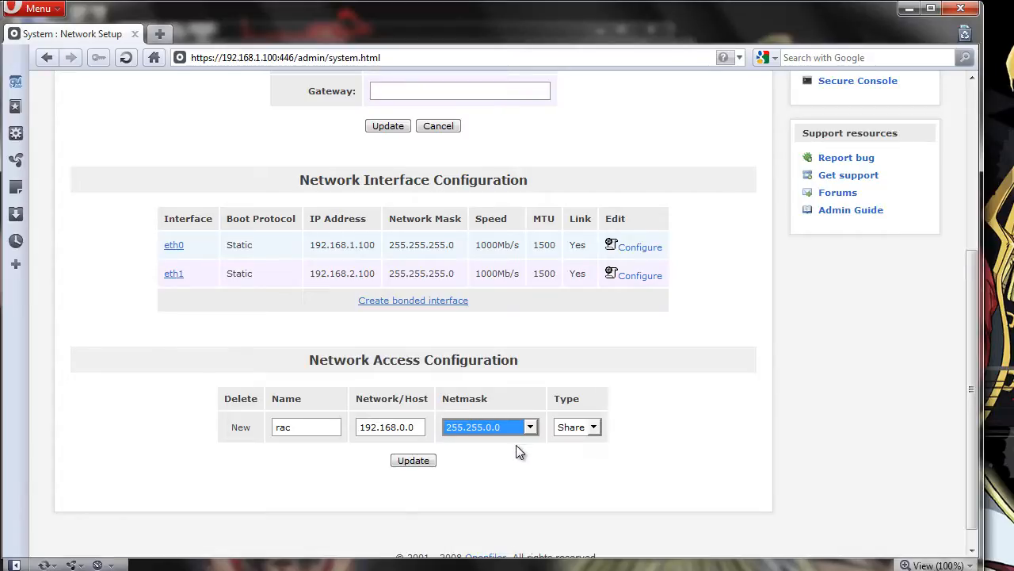
Keep the rac network entry's type as Share, save it and check the network access list.
{"action": "left_click", "coordinate": [586, 434]}
{"action": "left_click", "coordinate": [587, 439]}
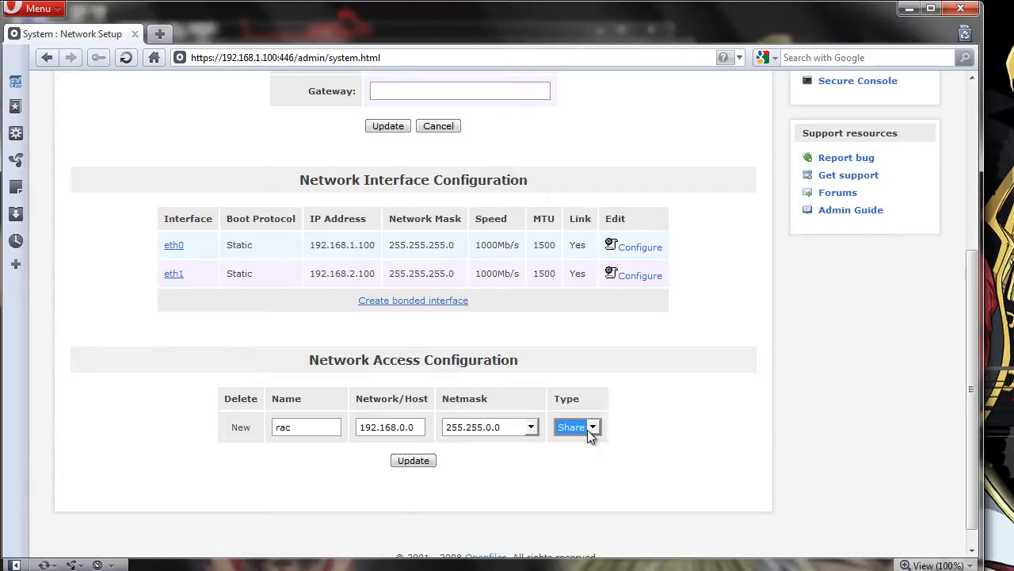
{"action": "left_click", "coordinate": [420, 463]}
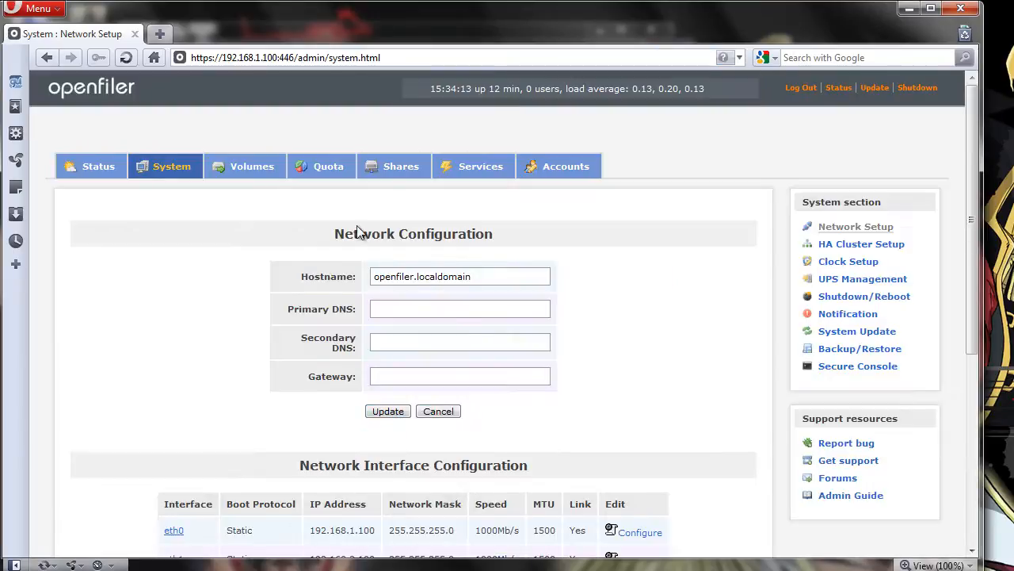
{"action": "scroll", "coordinate": [301, 246], "scroll_direction": "down", "scroll_amount": 4}
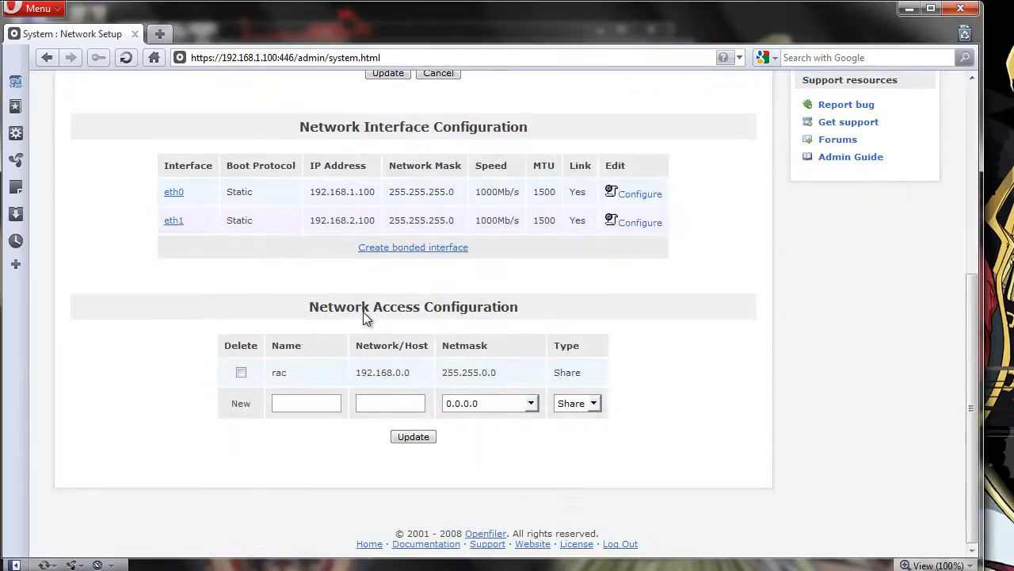
Return to the iSCSI targets in the volumes section and select the iqn.2006-01.com.openfiler:tsn.rac target for editing.
{"action": "scroll", "coordinate": [412, 377], "scroll_direction": "up", "scroll_amount": 1}
{"action": "scroll", "coordinate": [434, 382], "scroll_direction": "up", "scroll_amount": 3}
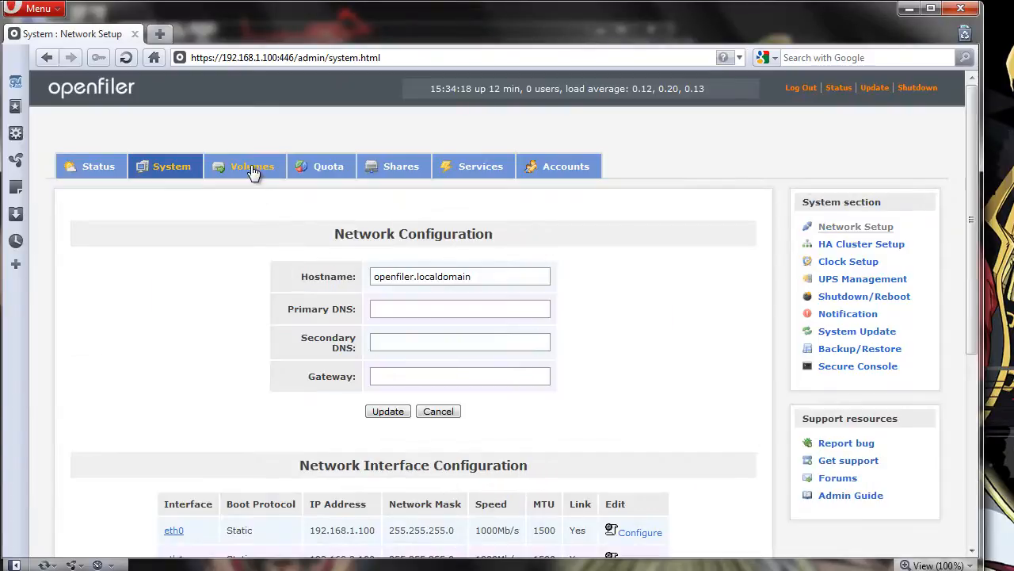
{"action": "left_click", "coordinate": [252, 171]}
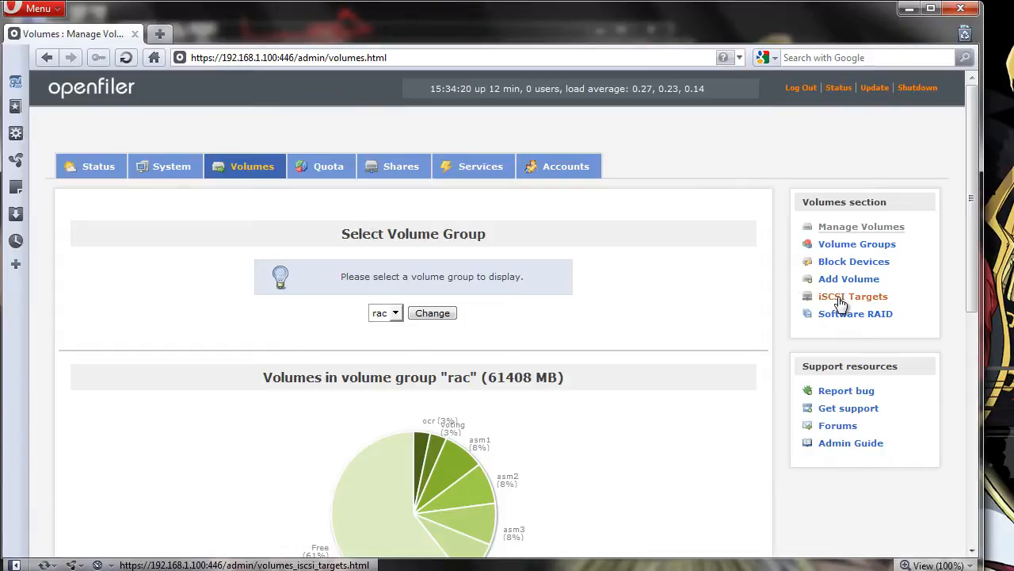
{"action": "left_click", "coordinate": [891, 296]}
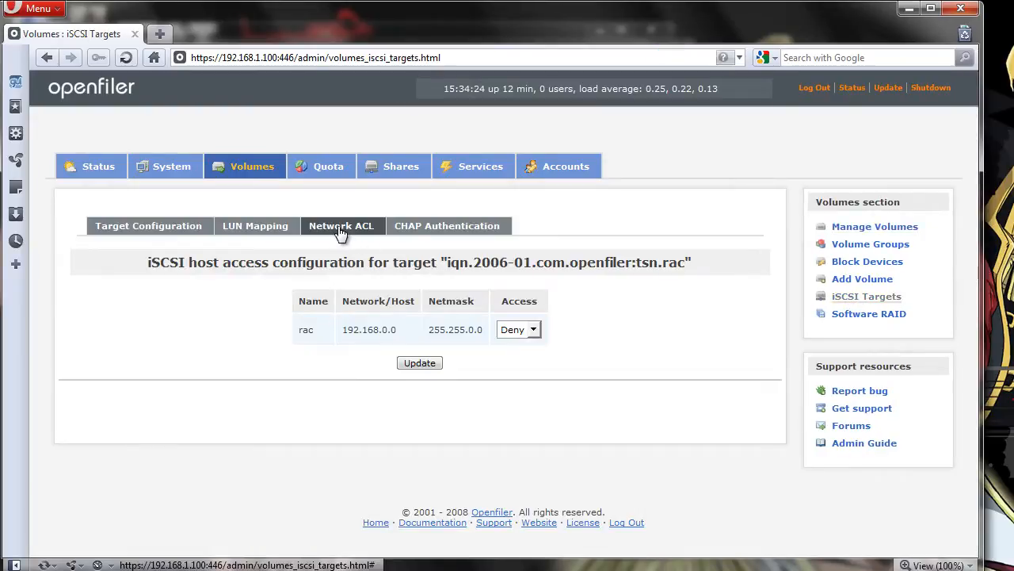
{"action": "left_click", "coordinate": [262, 229]}
{"action": "left_click", "coordinate": [173, 230]}
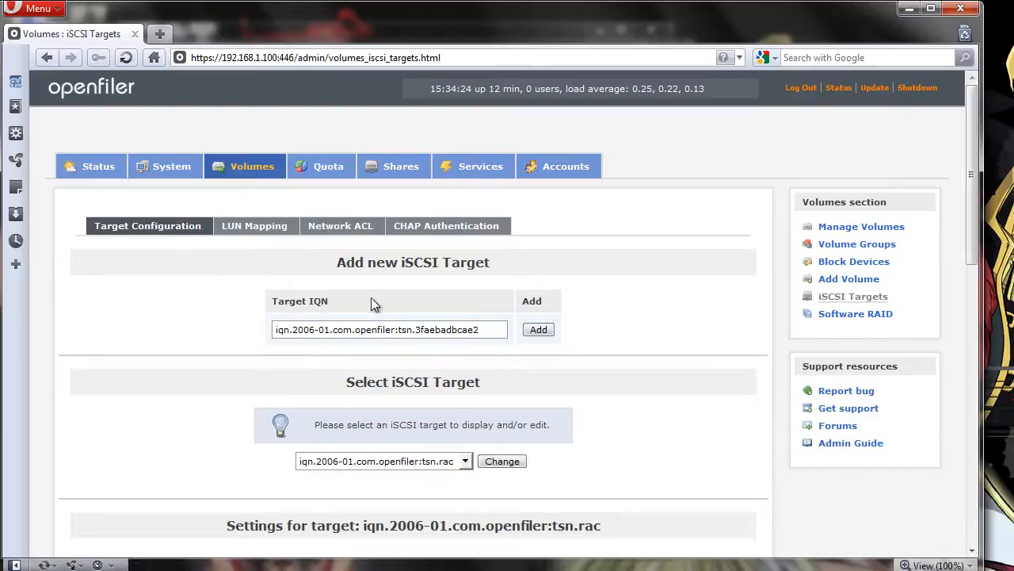
{"action": "scroll", "coordinate": [350, 328], "scroll_direction": "down", "scroll_amount": 3}
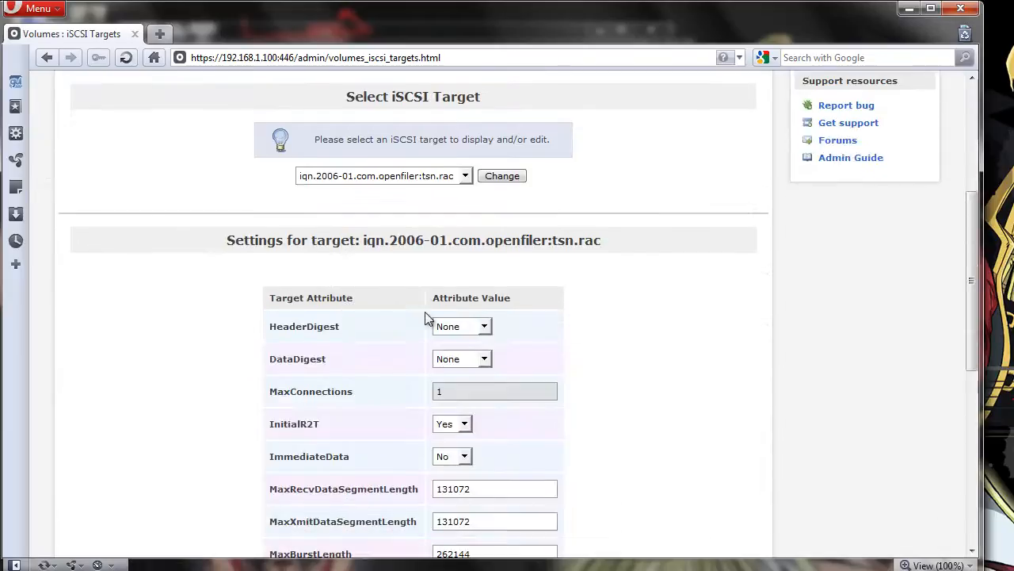
{"action": "left_click", "coordinate": [506, 177]}
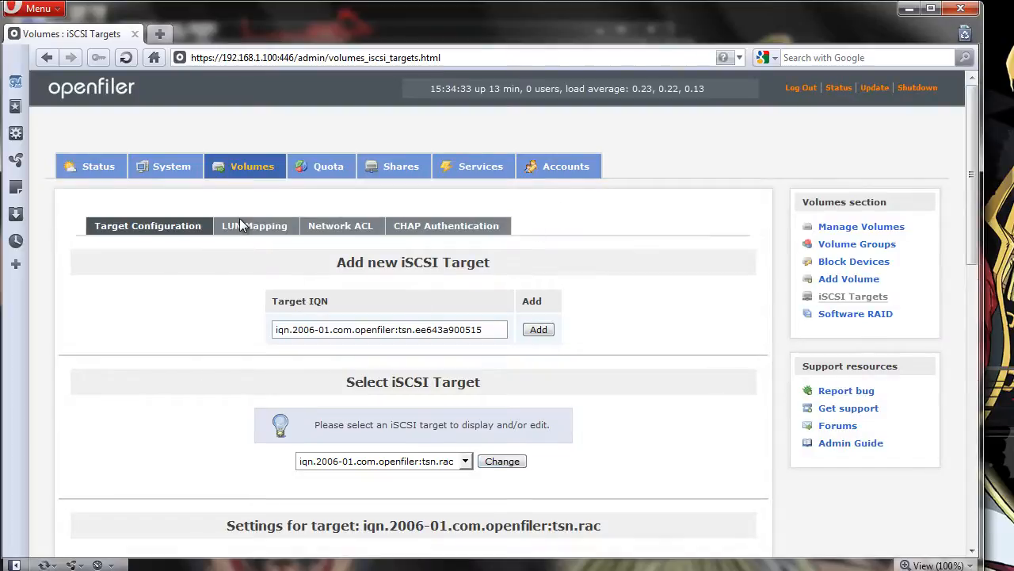
Check the tsn.rac target's LUN mapping, then set the rac network's access to Allow in its network ACL and save.
{"action": "left_click", "coordinate": [239, 220]}
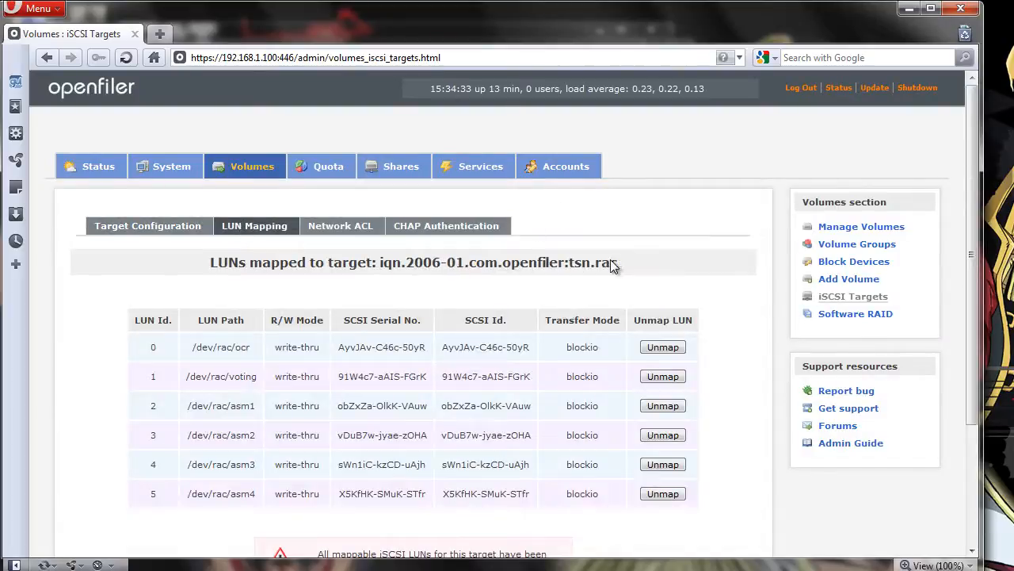
{"action": "left_click", "coordinate": [359, 235]}
{"action": "left_click", "coordinate": [516, 330]}
{"action": "left_click", "coordinate": [523, 357]}
{"action": "left_click", "coordinate": [421, 364]}
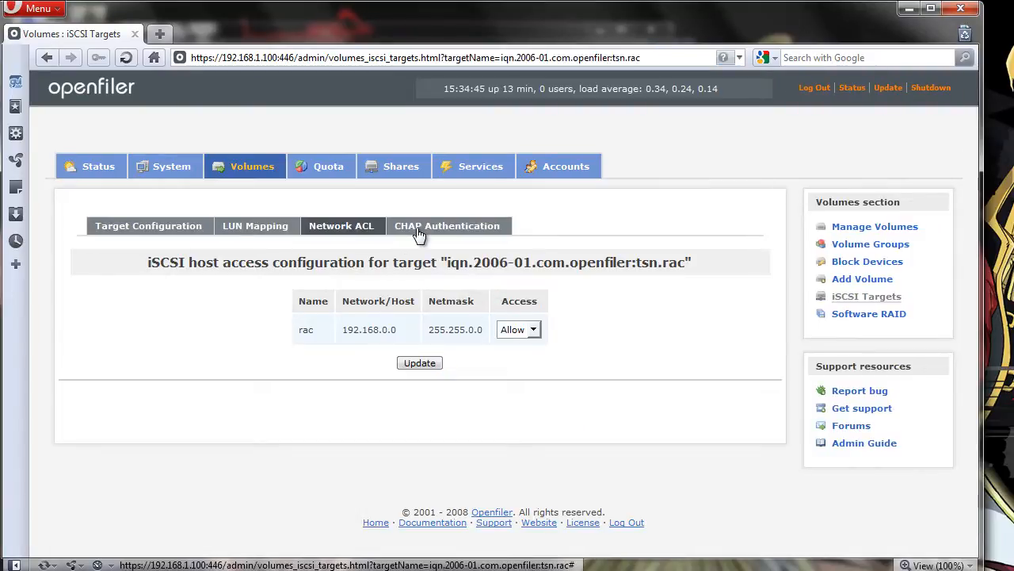
Examine the tsn.rac target's CHAP authentication settings, including the username, password and user type fields.
{"action": "left_click", "coordinate": [418, 233]}
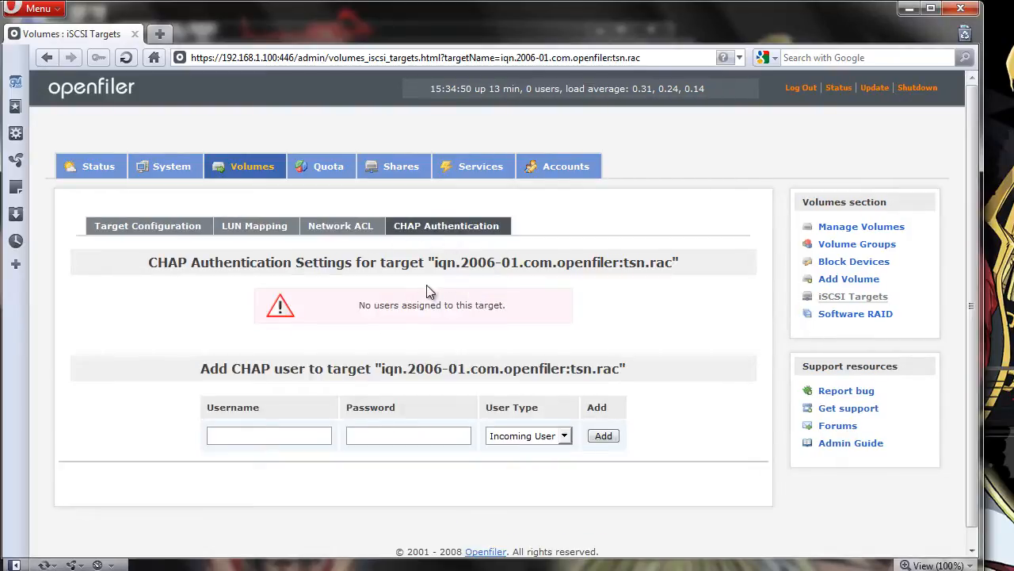
{"action": "left_click", "coordinate": [237, 435]}
{"action": "left_click", "coordinate": [387, 435]}
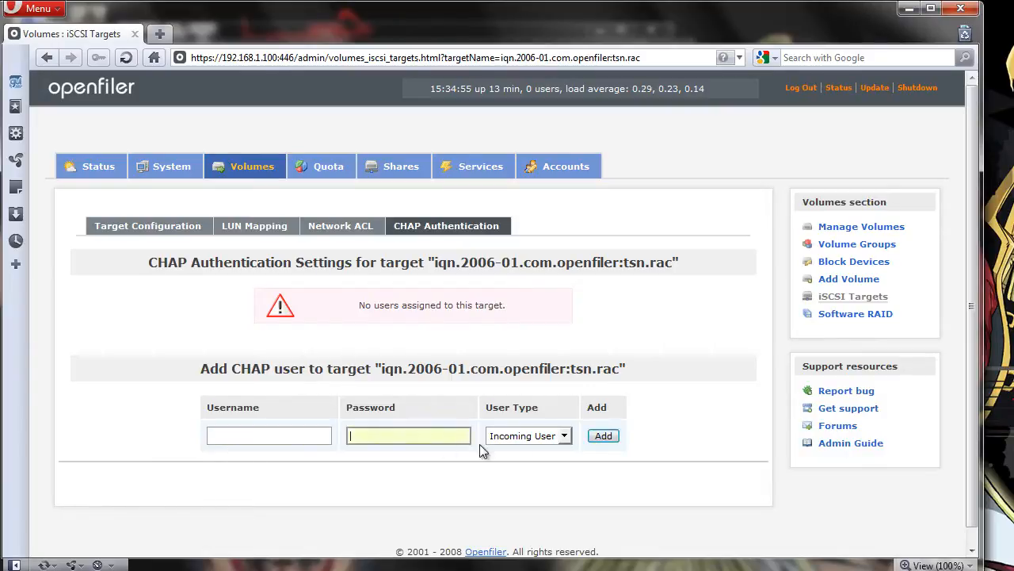
{"action": "left_click", "coordinate": [529, 438]}
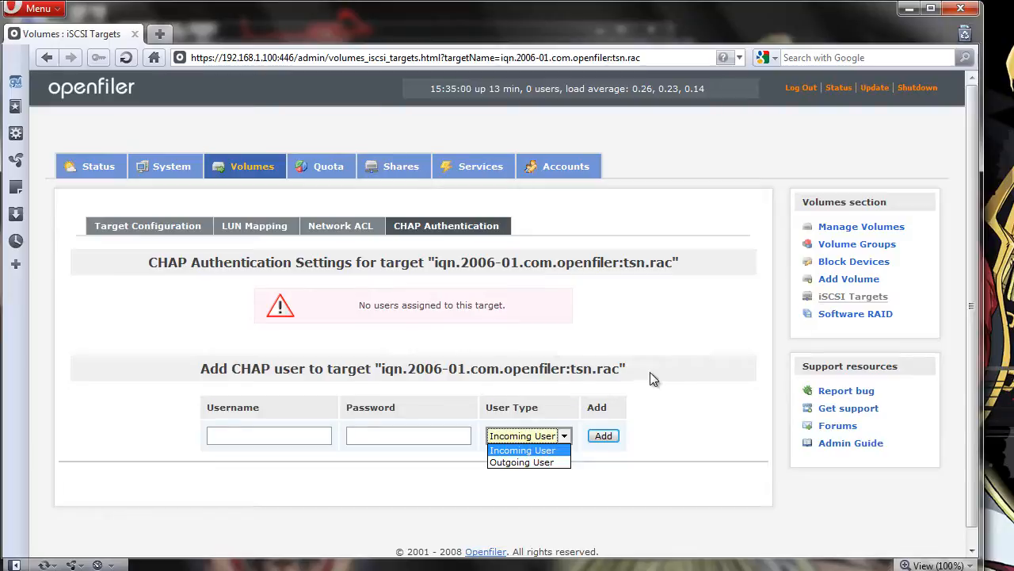
{"action": "left_click", "coordinate": [516, 450]}
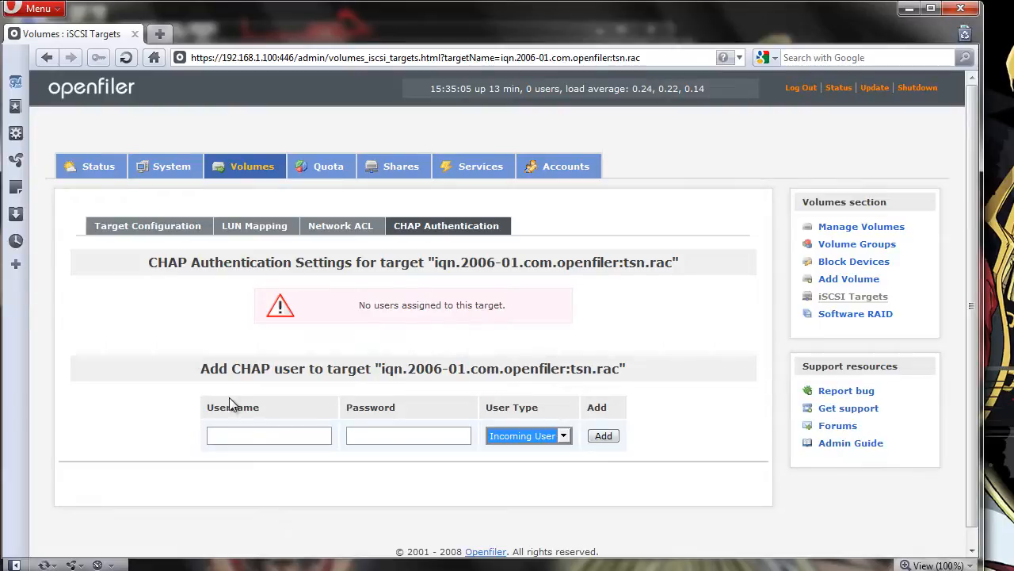
{"action": "left_click", "coordinate": [367, 230]}
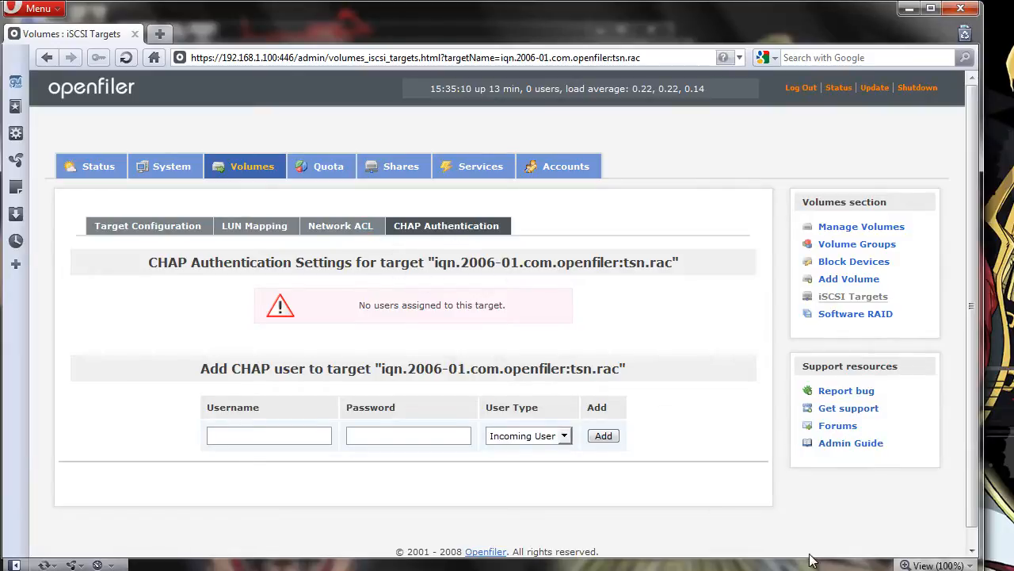
Check the system status overview and the iSCSI targets listed in the status section.
{"action": "left_click", "coordinate": [95, 166]}
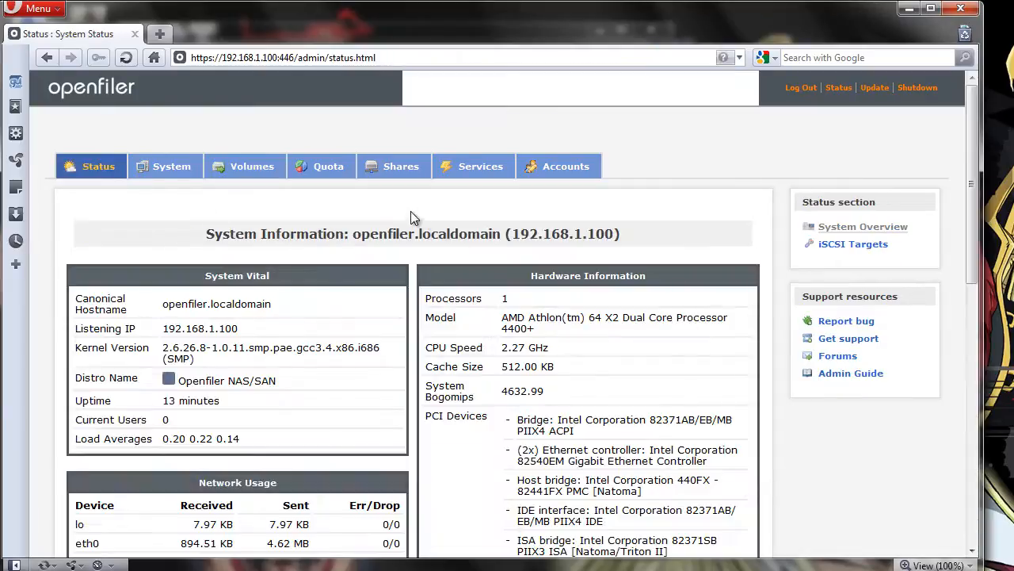
{"action": "left_click", "coordinate": [160, 173]}
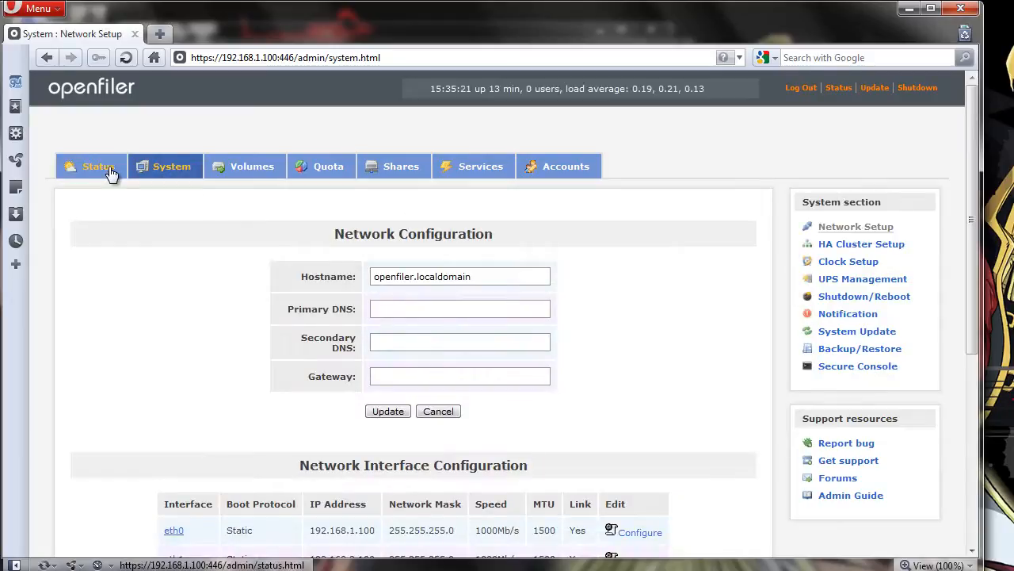
{"action": "left_click", "coordinate": [110, 171]}
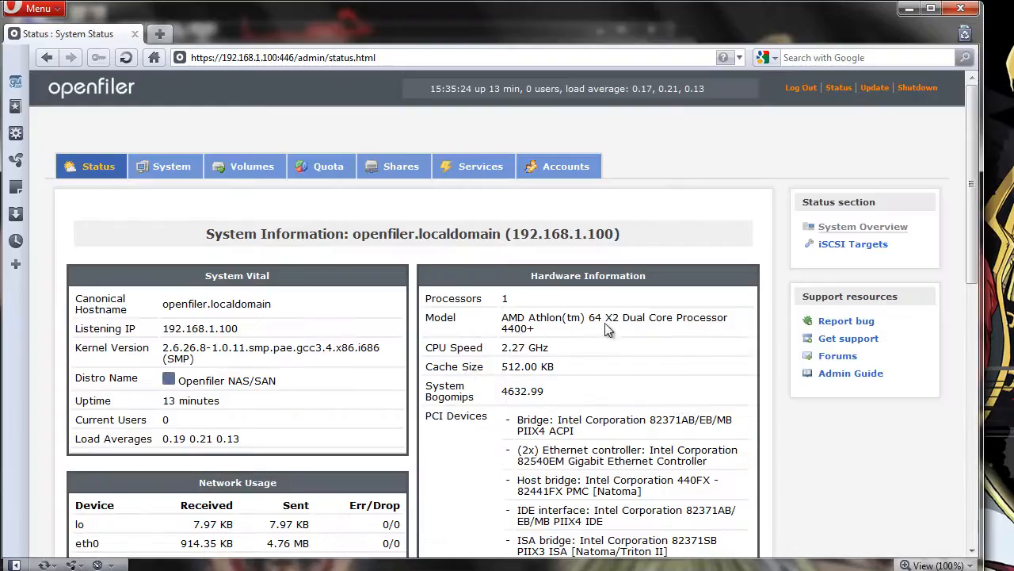
{"action": "left_click", "coordinate": [848, 245]}
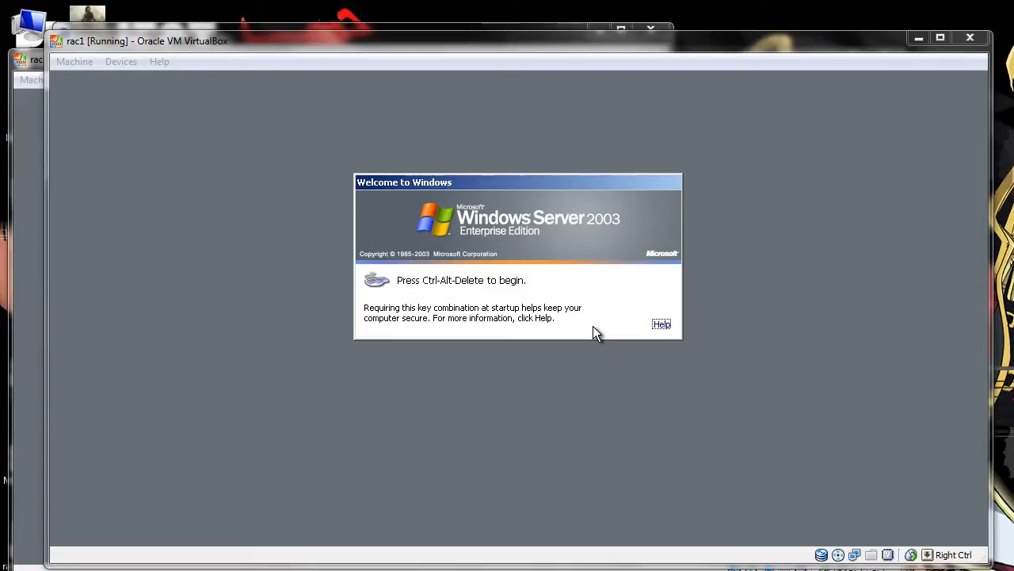
Switch to the rac1 virtual machine in VirtualBox and log on as Administrator with the account password.
{"action": "left_click", "coordinate": [487, 44]}
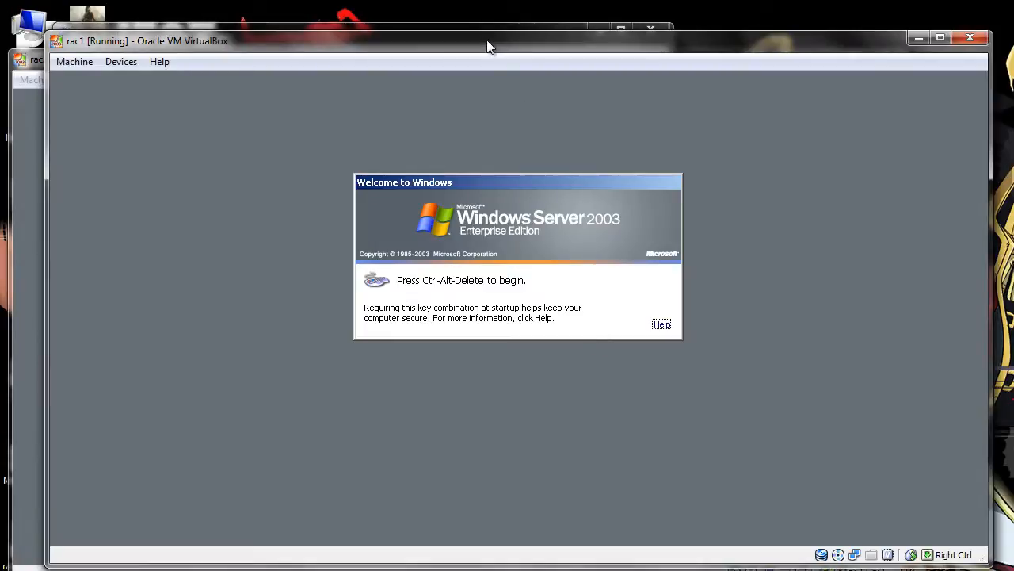
{"action": "key", "text": "ctrl+Delete"}
{"action": "type", "text": "••••"}
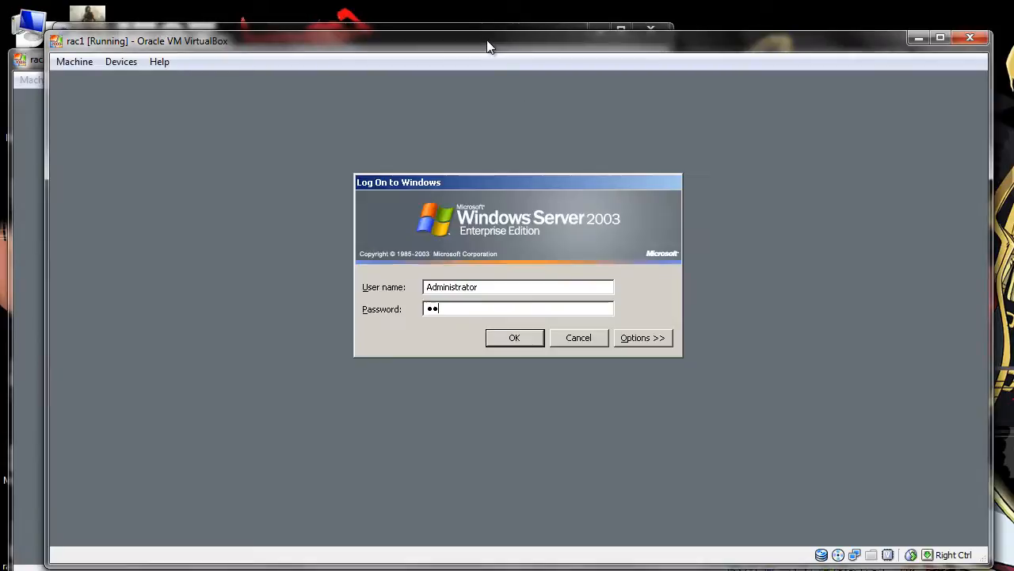
{"action": "key", "text": "Return"}
Switch to the rac2 virtual machine and log on to Windows with the account password.
{"action": "left_click", "coordinate": [20, 61]}
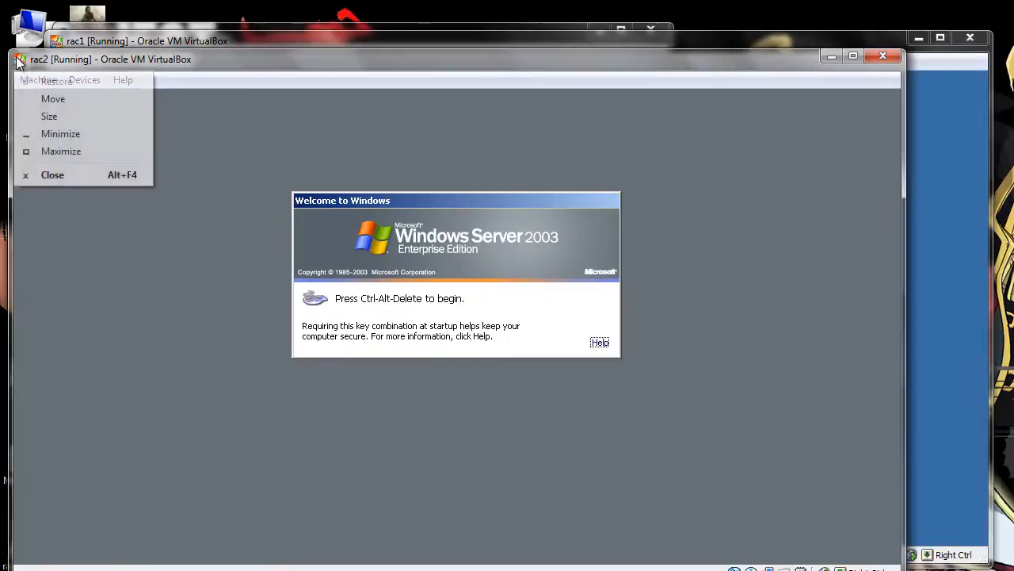
{"action": "left_click", "coordinate": [220, 61]}
{"action": "key", "text": "ctrl+Delete"}
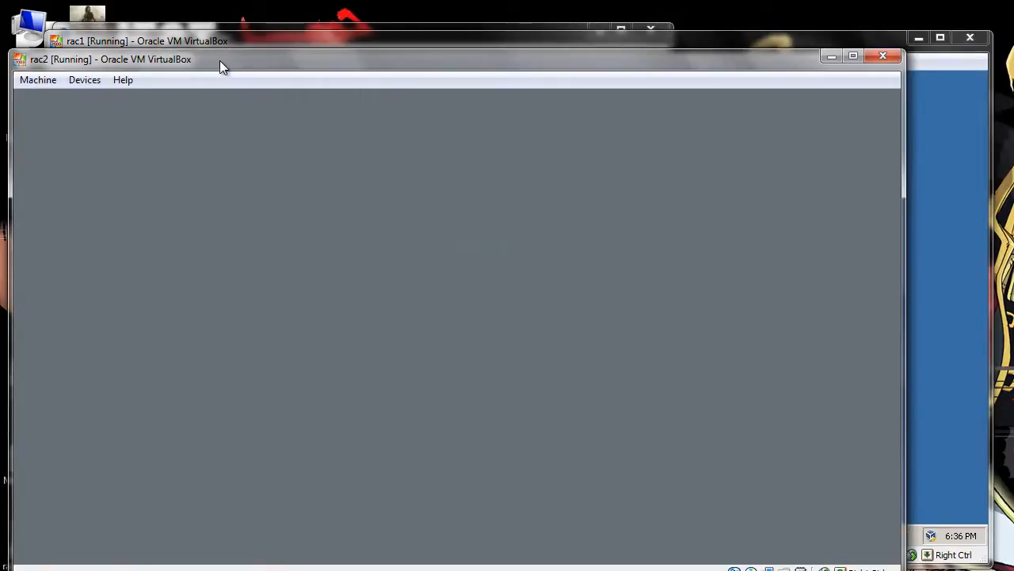
{"action": "type", "text": "••••"}
{"action": "key", "text": "Return"}
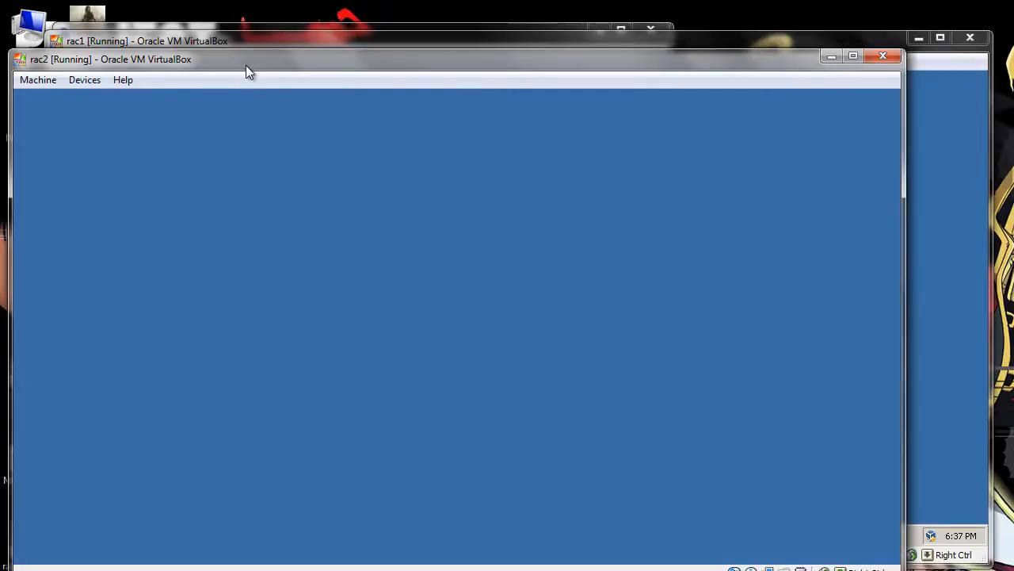
Start adding a shared folder to the rac1 virtual machine with the host's D:\ drive as its path.
{"action": "left_click", "coordinate": [450, 41]}
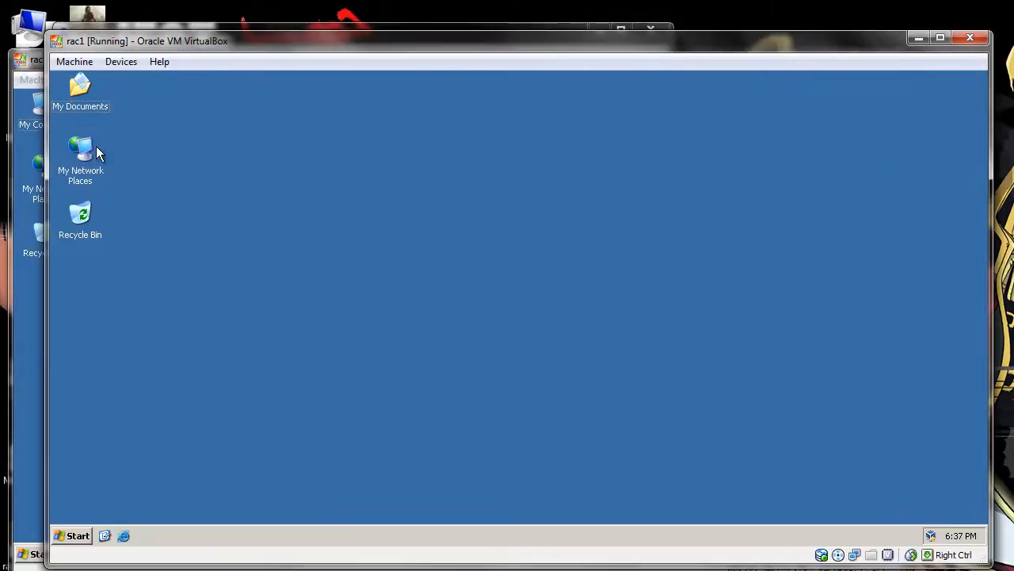
{"action": "left_click", "coordinate": [119, 62]}
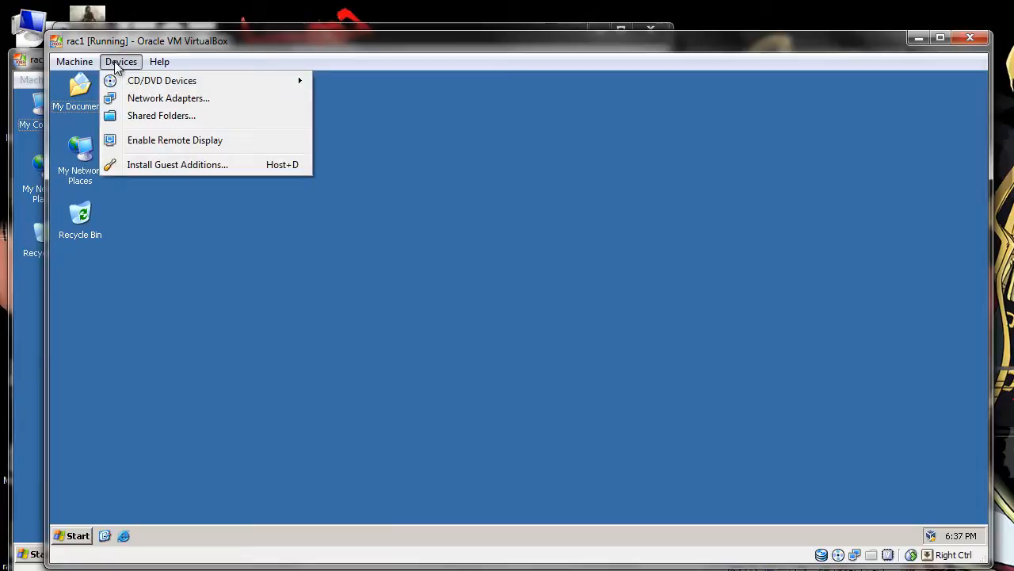
{"action": "left_click", "coordinate": [163, 116]}
{"action": "left_click", "coordinate": [680, 224]}
{"action": "left_click", "coordinate": [617, 252]}
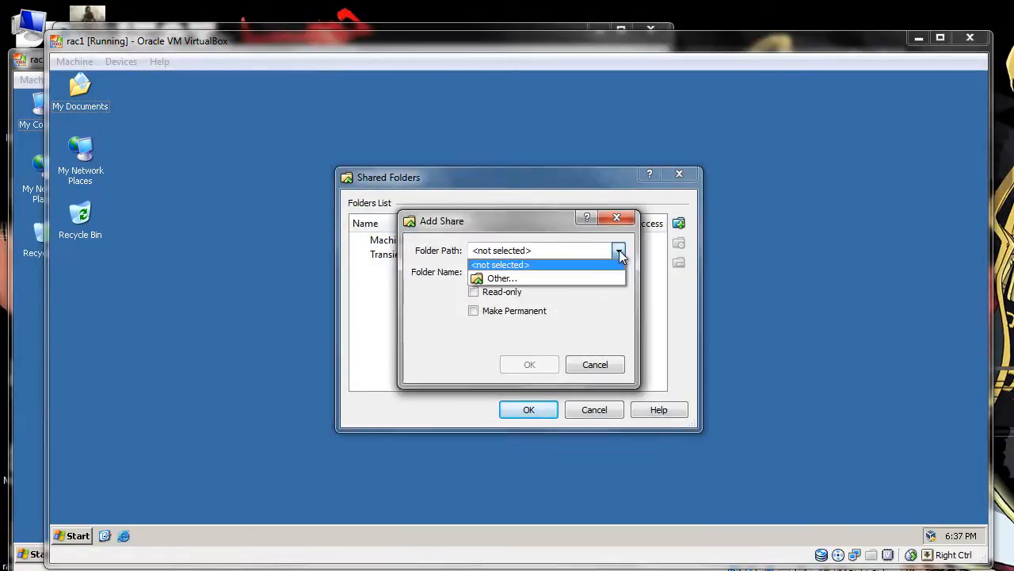
{"action": "left_click", "coordinate": [475, 278]}
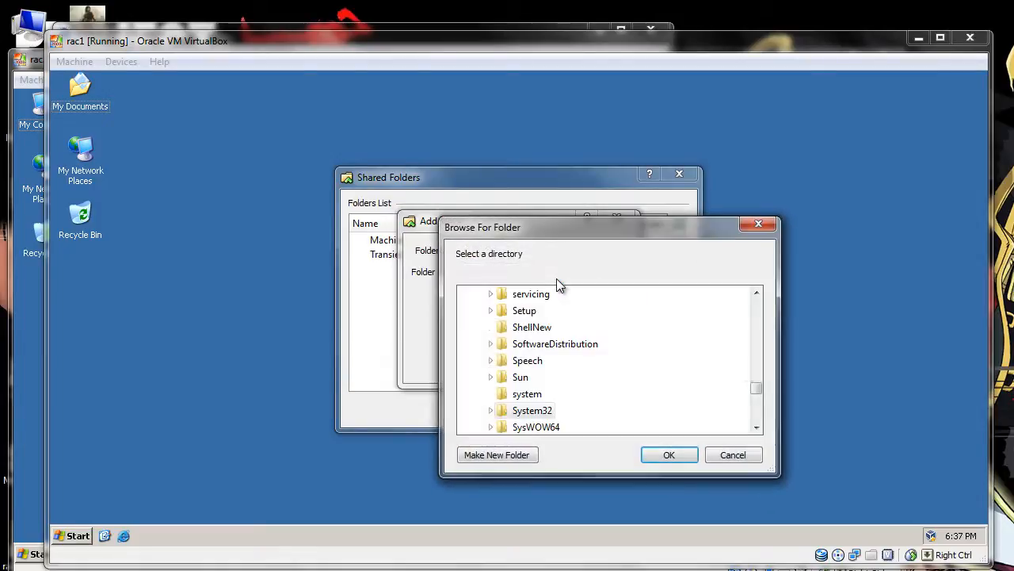
{"action": "left_click_drag", "start_coordinate": [756, 386], "coordinate": [757, 306]}
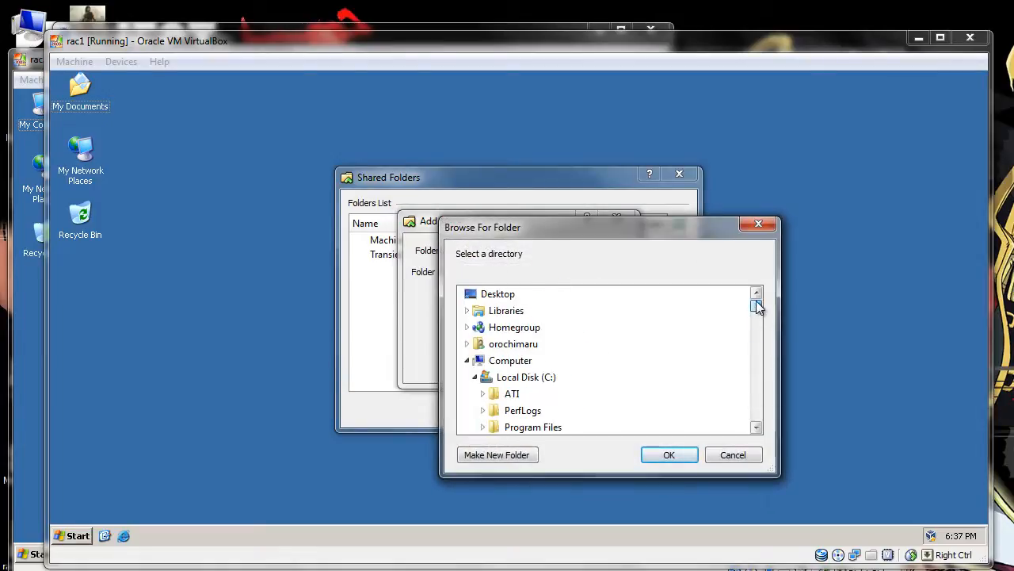
{"action": "left_click", "coordinate": [475, 377]}
{"action": "left_click", "coordinate": [507, 394]}
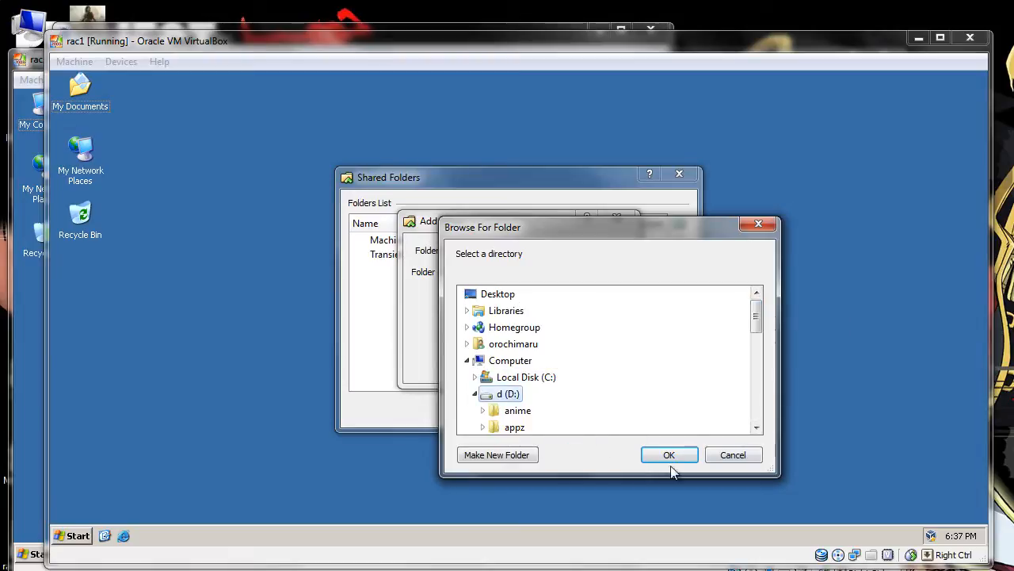
{"action": "left_click", "coordinate": [670, 455]}
Make the D_DRIVE share read-only and permanent, and save rac1's shared folders.
{"action": "left_click", "coordinate": [486, 294]}
{"action": "left_click", "coordinate": [484, 314]}
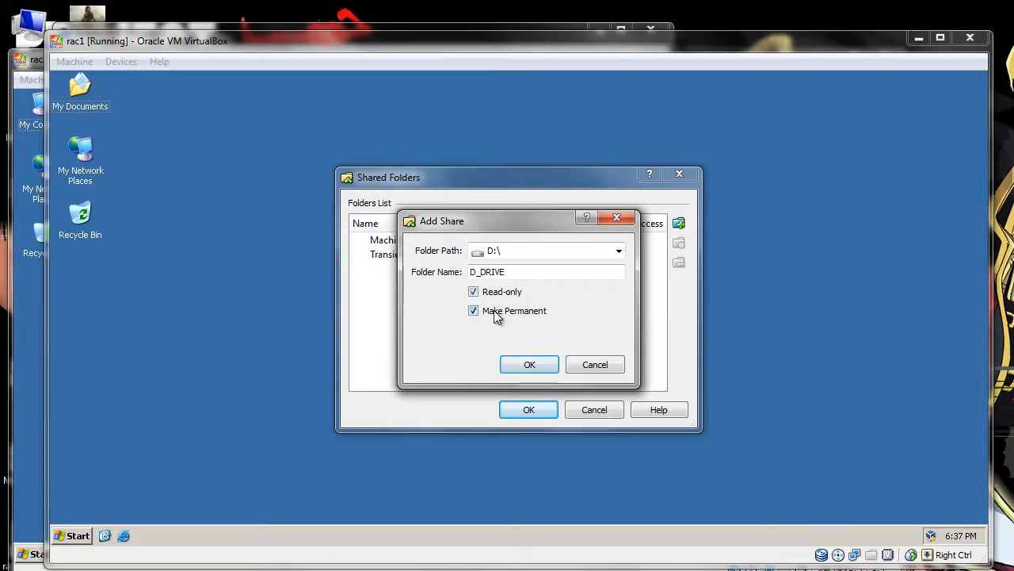
{"action": "left_click", "coordinate": [526, 366]}
{"action": "left_click", "coordinate": [529, 410]}
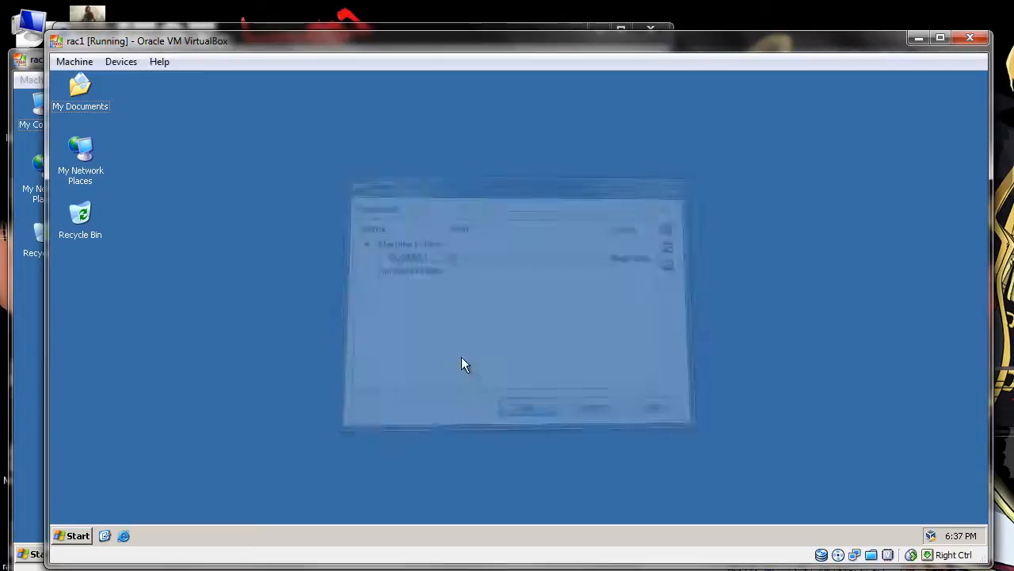
Start adding a shared folder to the rac2 virtual machine with the host's D:\ drive as its path.
{"action": "left_click", "coordinate": [40, 63]}
{"action": "left_click", "coordinate": [86, 80]}
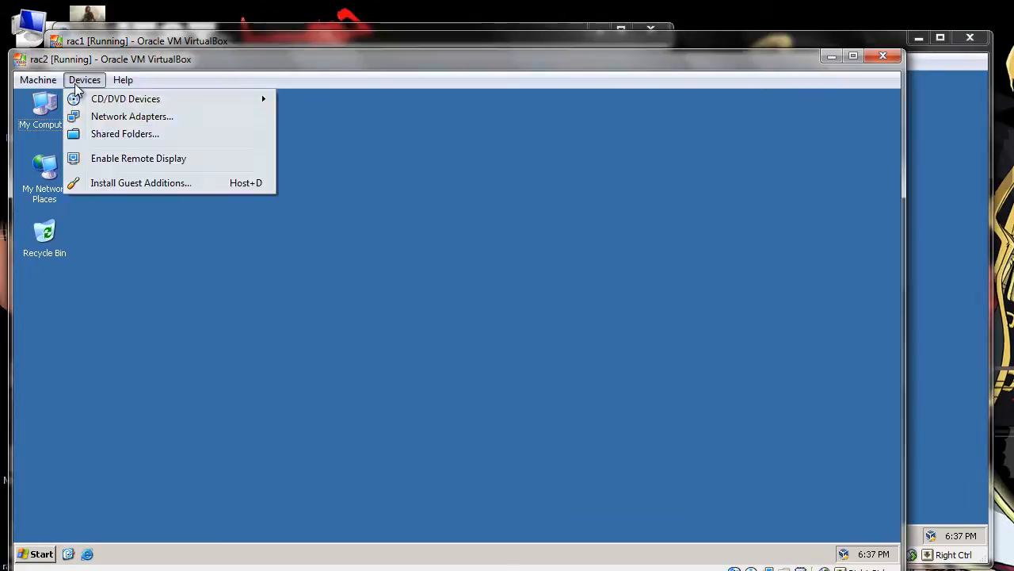
{"action": "left_click", "coordinate": [119, 133]}
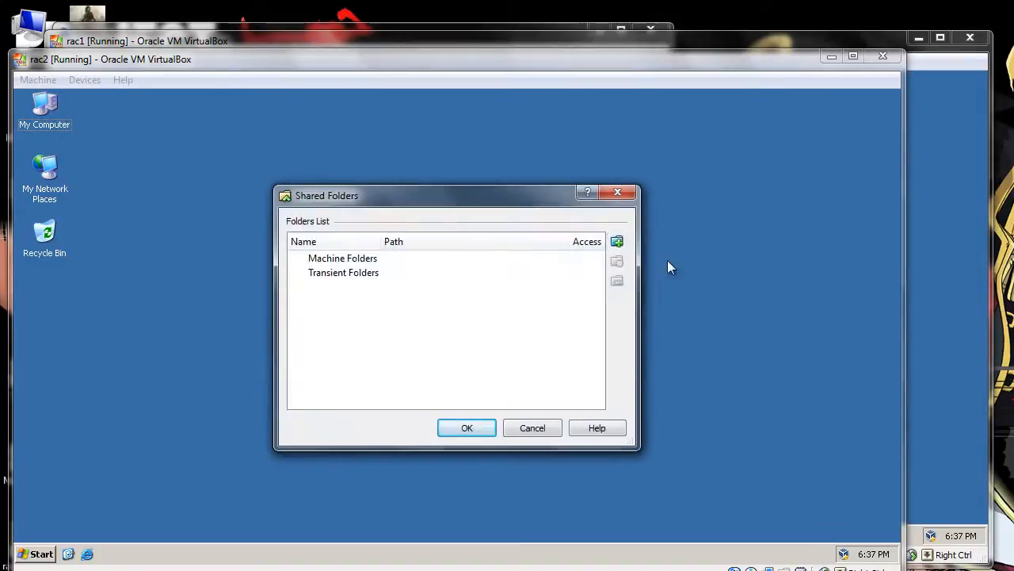
{"action": "left_click", "coordinate": [616, 240]}
{"action": "left_click", "coordinate": [555, 269]}
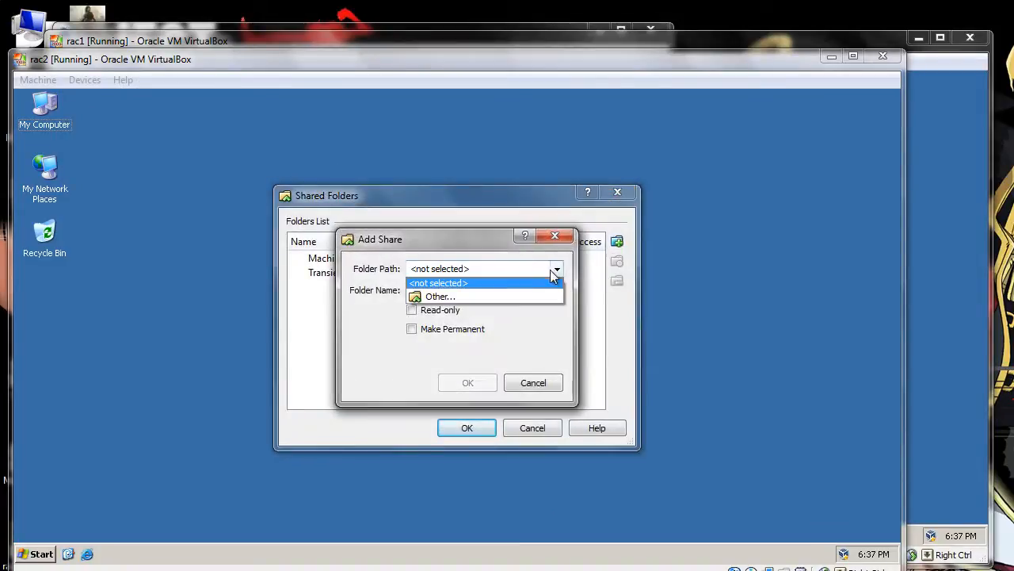
{"action": "left_click", "coordinate": [464, 296]}
{"action": "left_click", "coordinate": [468, 361]}
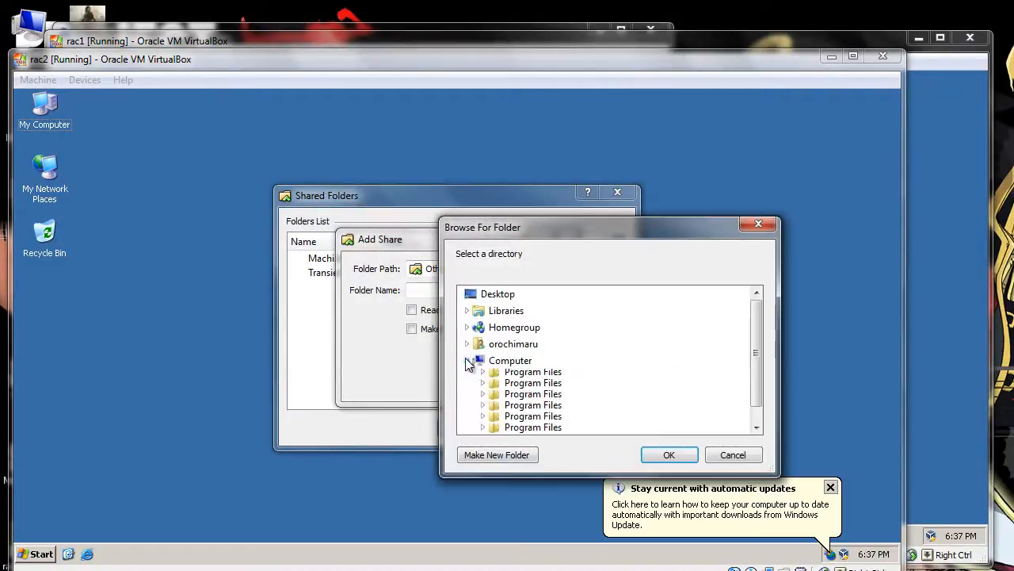
{"action": "left_click", "coordinate": [467, 361]}
{"action": "left_click", "coordinate": [474, 310]}
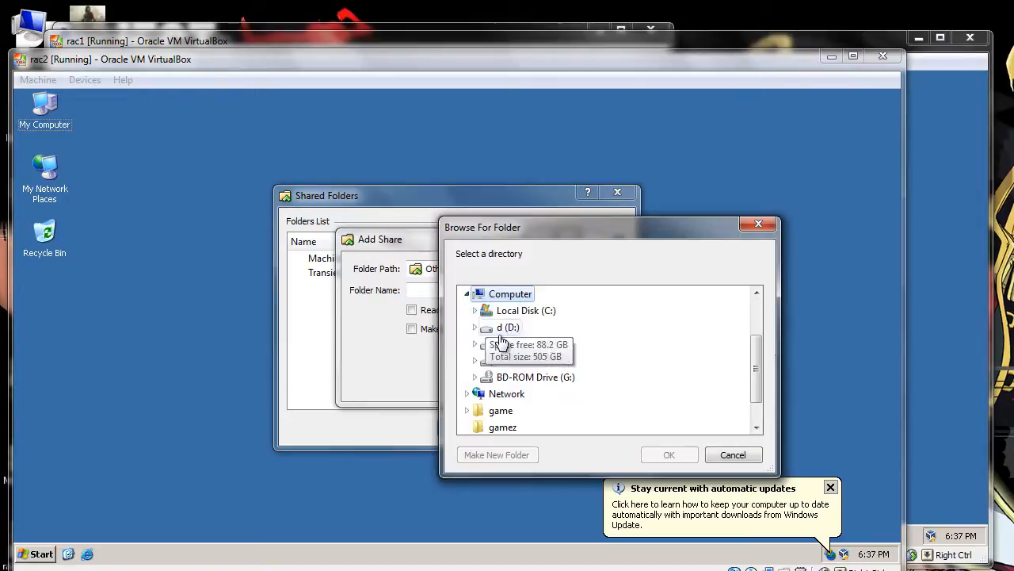
{"action": "left_click", "coordinate": [508, 327]}
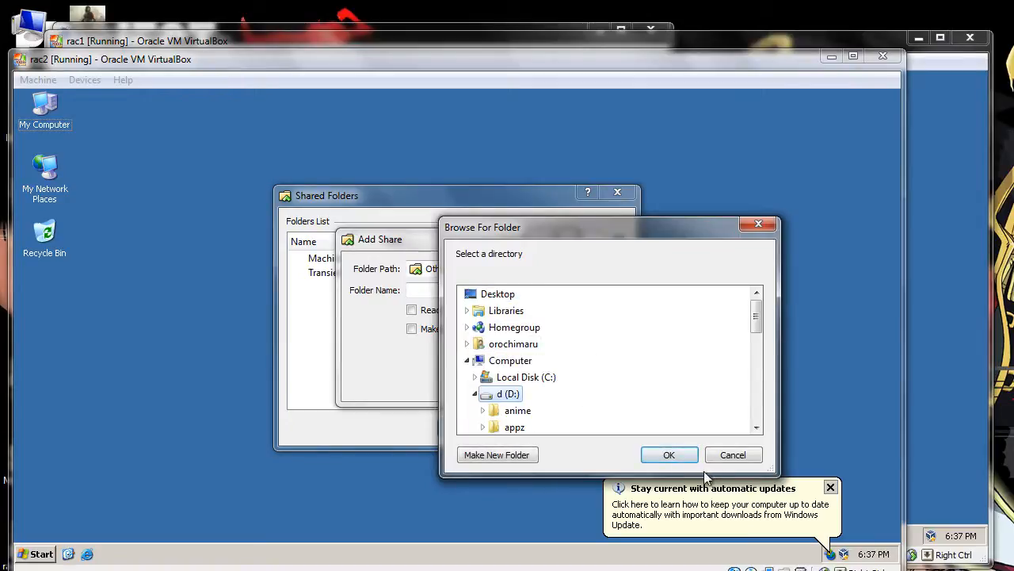
{"action": "left_click", "coordinate": [668, 455]}
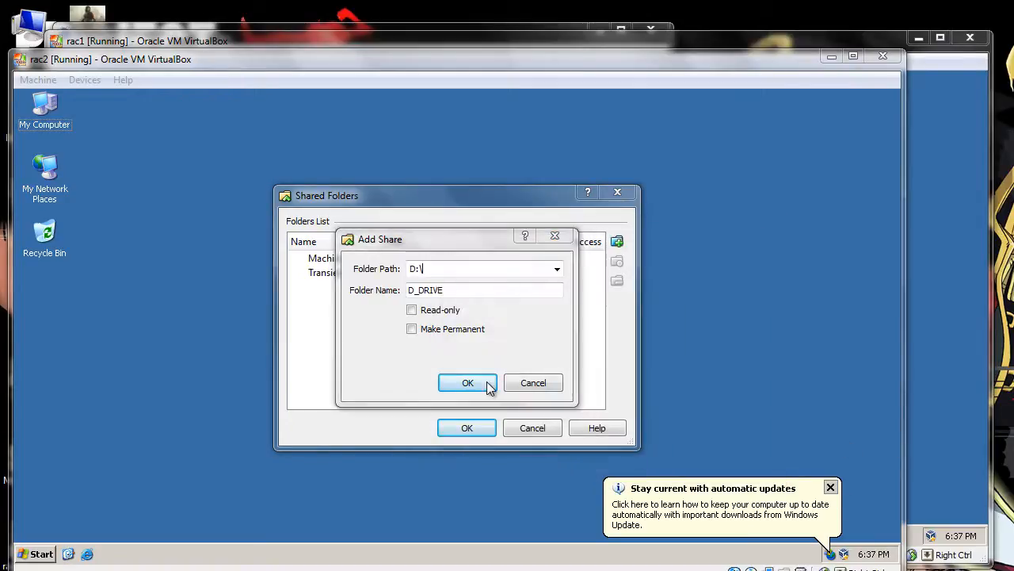
Make rac2's D_DRIVE share read-only and permanent, save the shared folders, and dismiss the automatic updates notice.
{"action": "left_click", "coordinate": [422, 311]}
{"action": "left_click", "coordinate": [437, 331]}
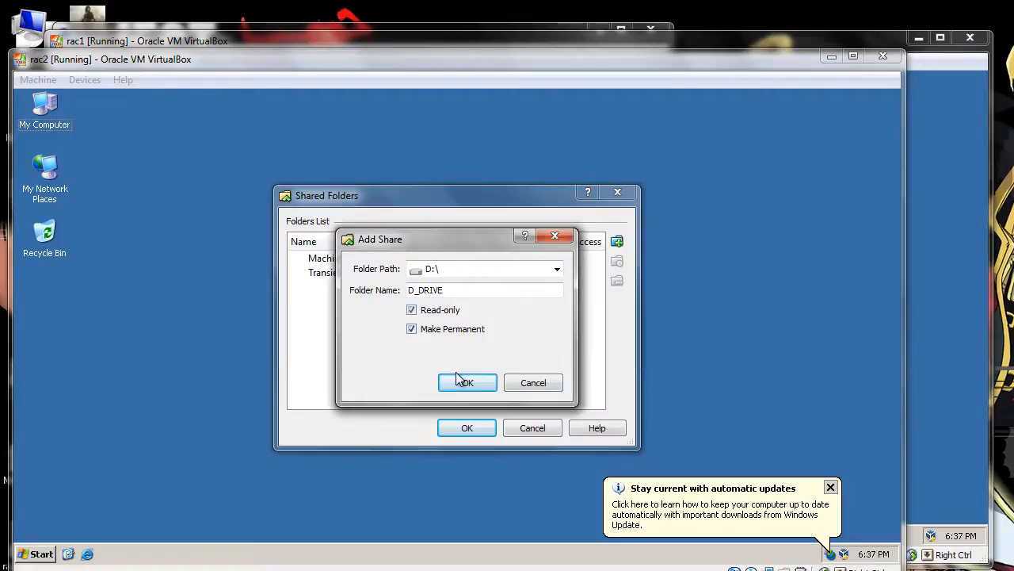
{"action": "left_click", "coordinate": [466, 383]}
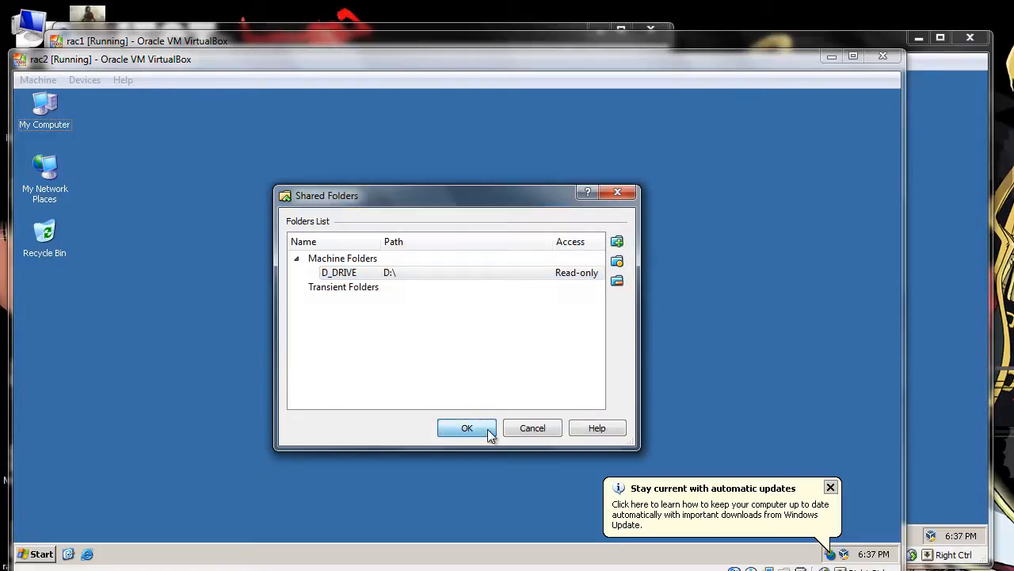
{"action": "left_click", "coordinate": [468, 427]}
{"action": "left_click", "coordinate": [831, 487]}
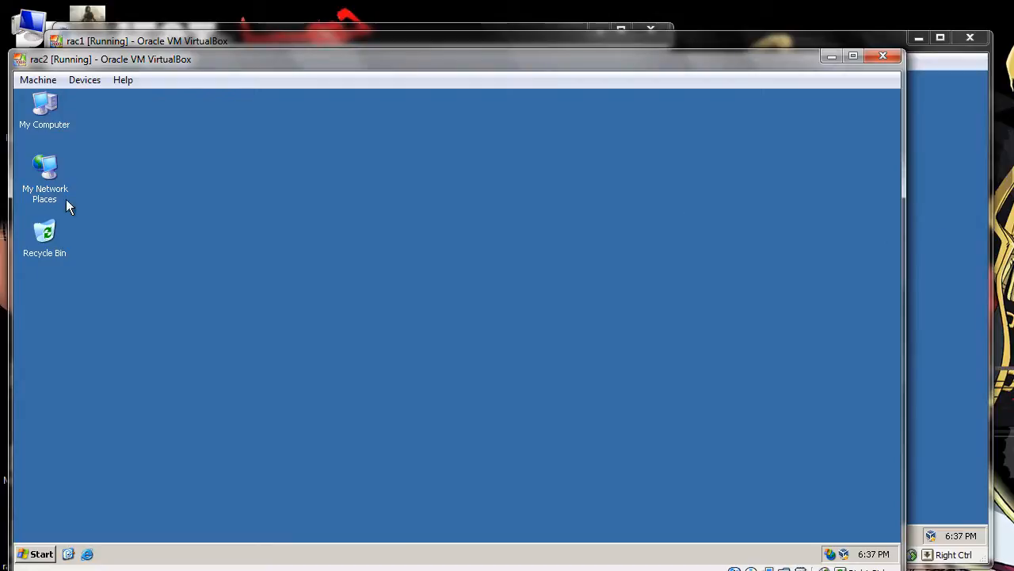
On rac2, browse the entire network to the VirtualBox shared folders and map \\Vboxsvr\d_drive as network drive Z:.
{"action": "double_click", "coordinate": [48, 168]}
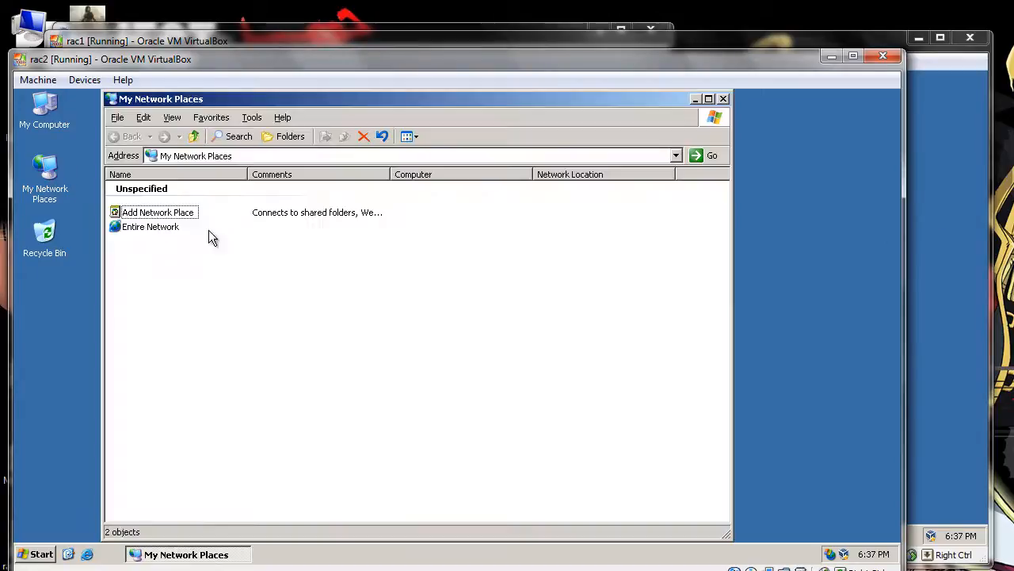
{"action": "double_click", "coordinate": [143, 229]}
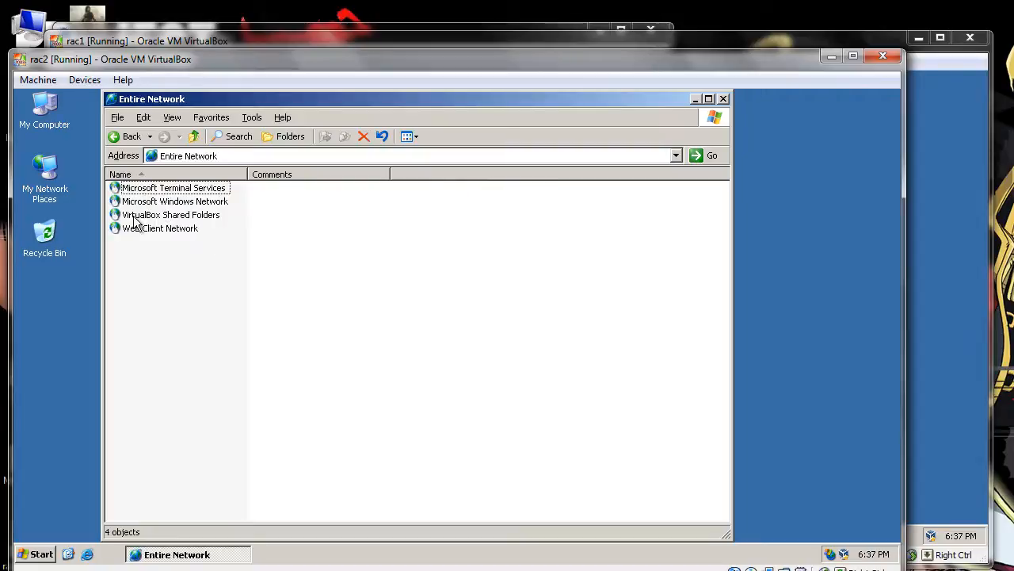
{"action": "double_click", "coordinate": [202, 217]}
{"action": "left_click", "coordinate": [129, 191]}
{"action": "double_click", "coordinate": [129, 191]}
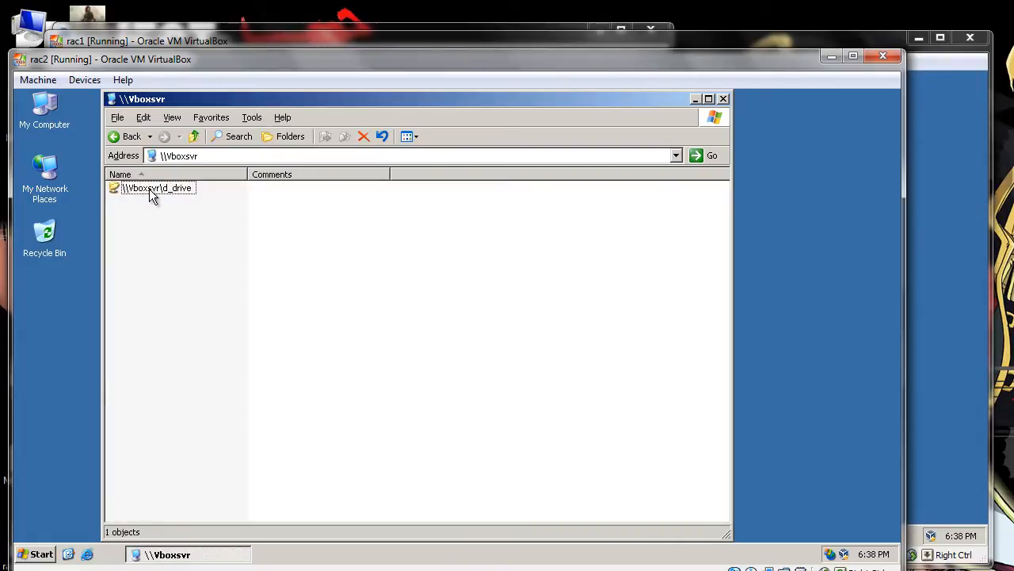
{"action": "right_click", "coordinate": [149, 188]}
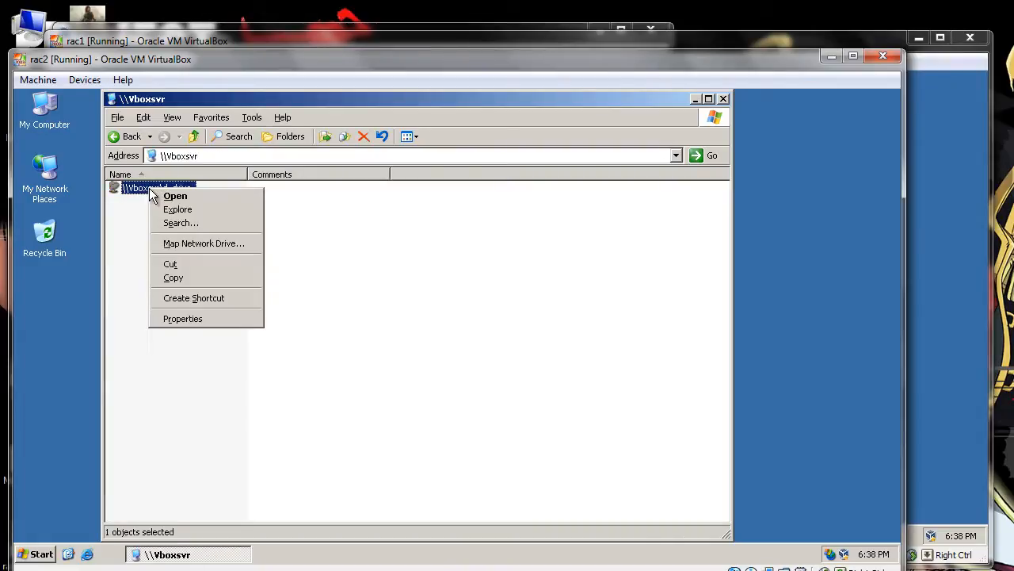
{"action": "left_click", "coordinate": [212, 243]}
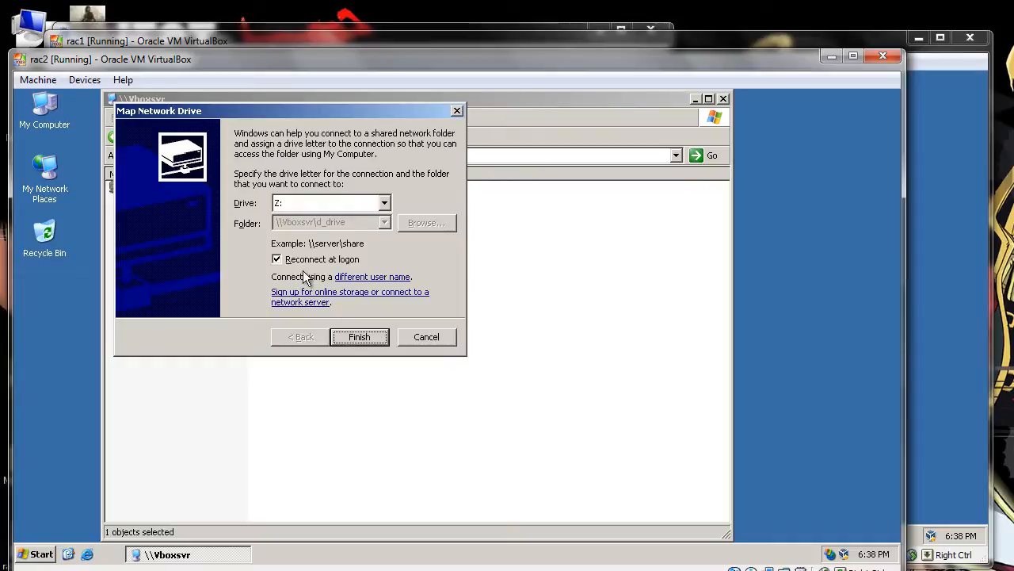
{"action": "left_click", "coordinate": [371, 337]}
Switch to rac1, find \\Vboxsvr\d_drive among the VirtualBox shared folders, and map it as network drive Z:.
{"action": "left_click", "coordinate": [937, 119]}
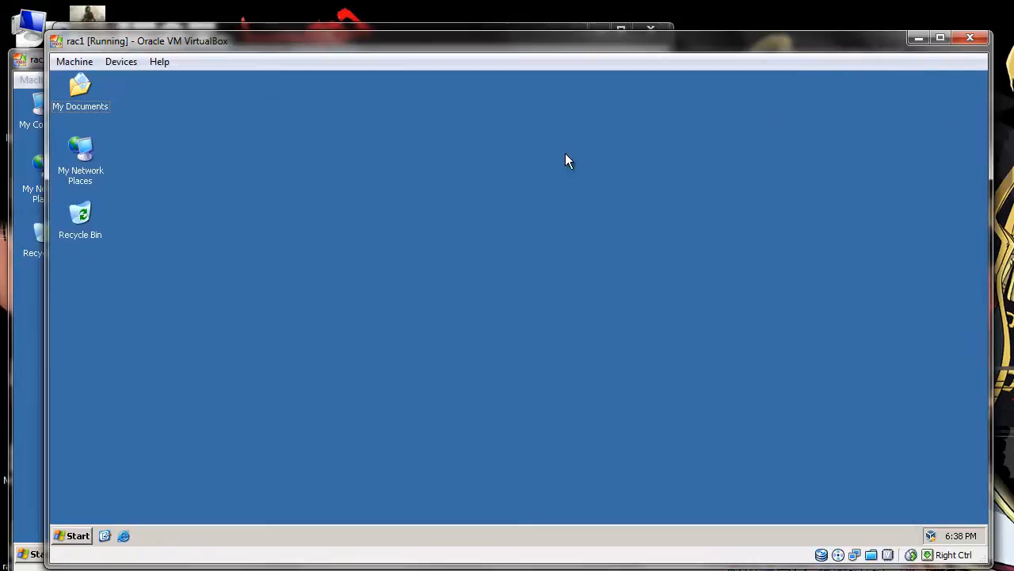
{"action": "right_click", "coordinate": [90, 152]}
{"action": "left_click", "coordinate": [117, 165]}
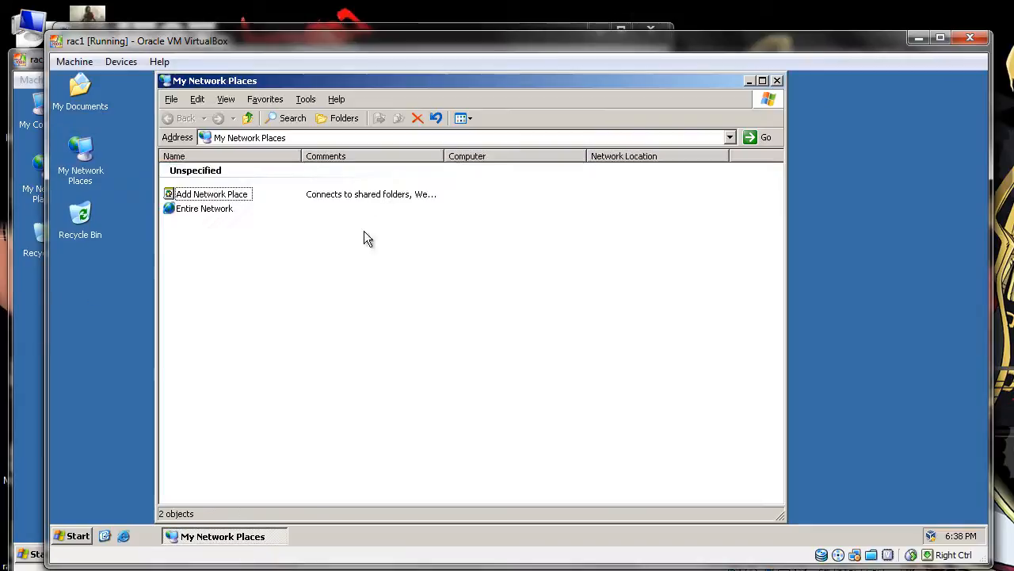
{"action": "double_click", "coordinate": [182, 206]}
{"action": "double_click", "coordinate": [200, 196]}
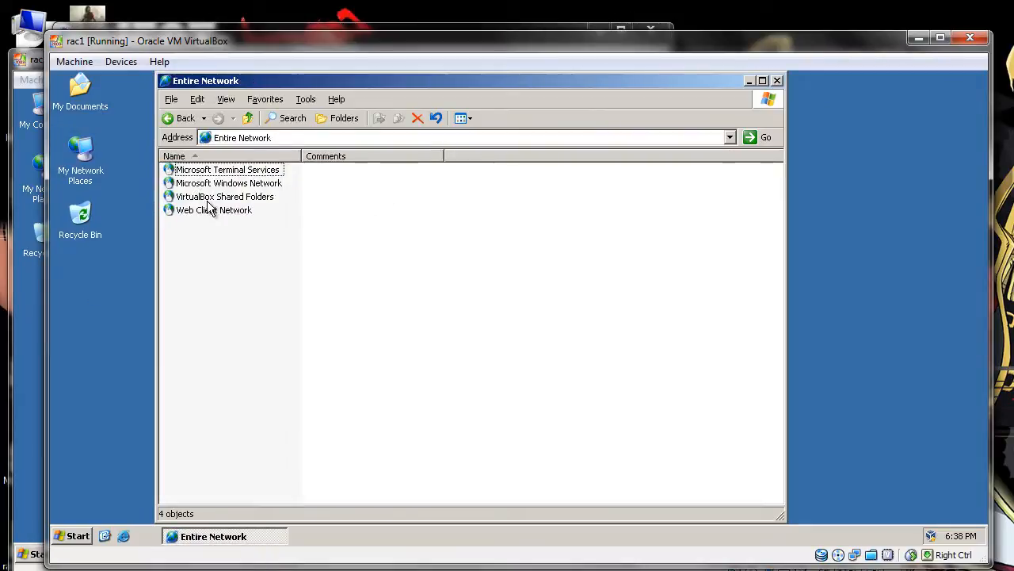
{"action": "left_click", "coordinate": [192, 169]}
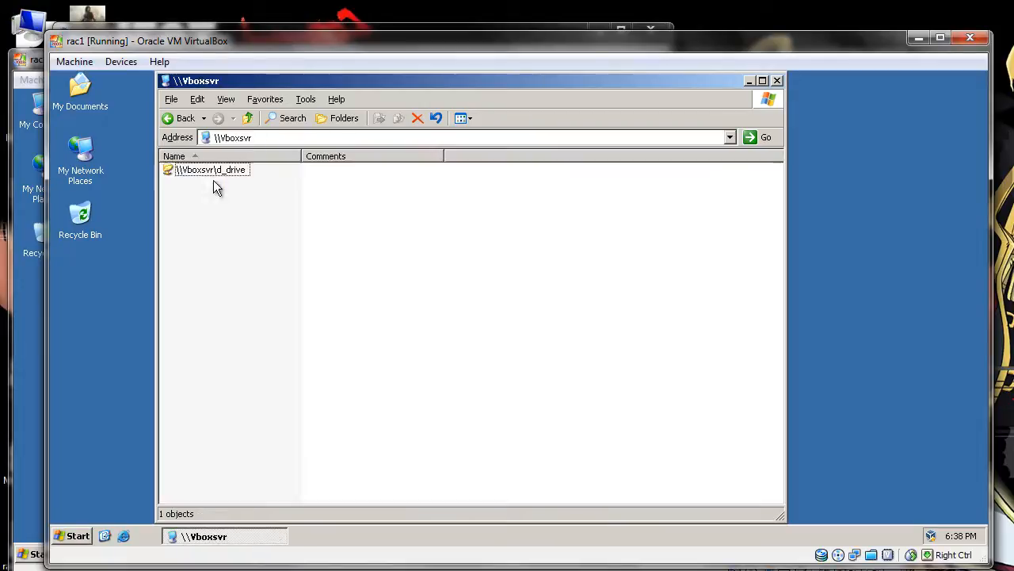
{"action": "left_click", "coordinate": [211, 176]}
{"action": "right_click", "coordinate": [209, 176]}
{"action": "left_click", "coordinate": [248, 230]}
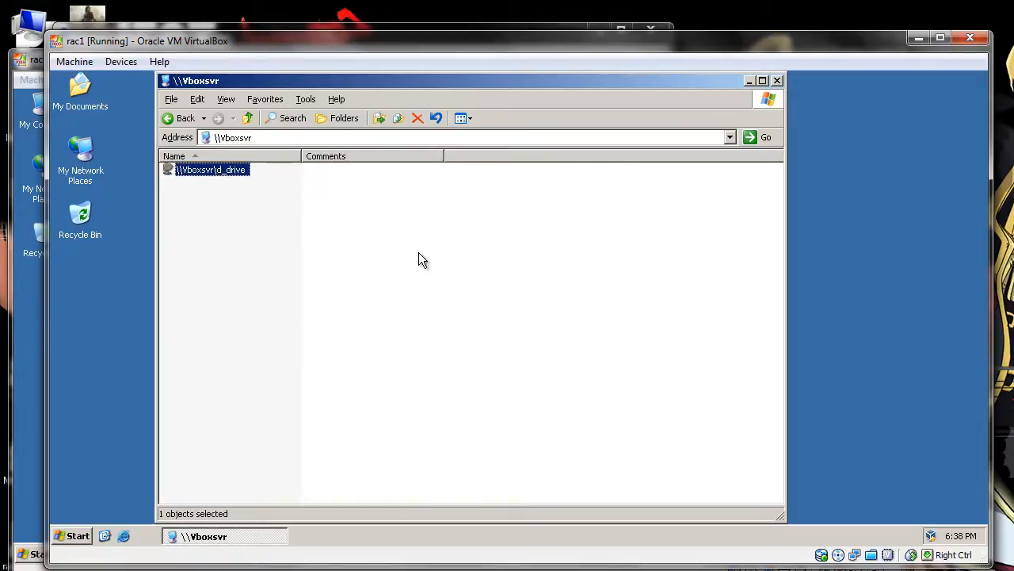
{"action": "left_click", "coordinate": [409, 318]}
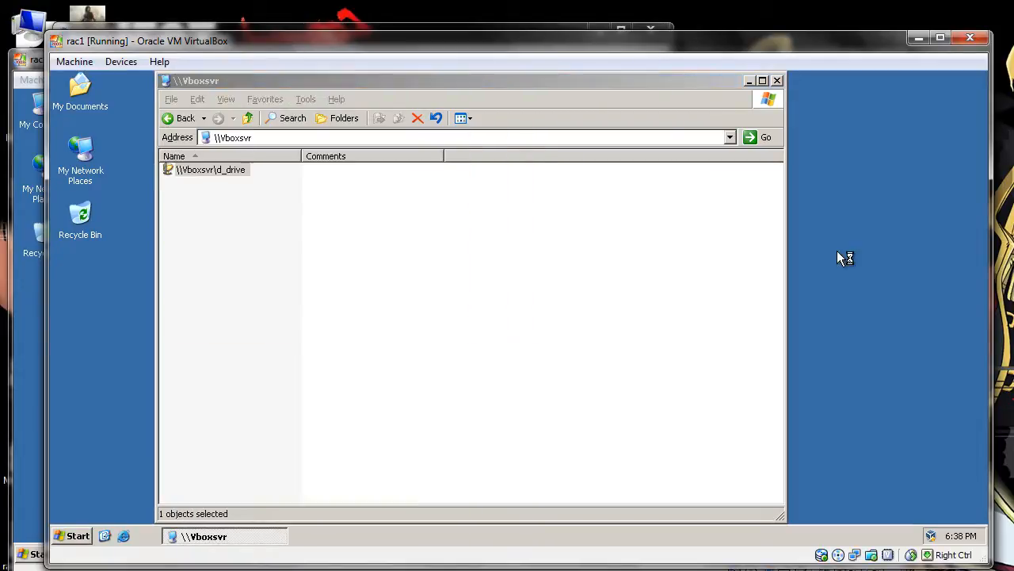
Switch to rac2, open the VM folder on drive Z:, and run the ISCSI Initiator-2.08 installer.
{"action": "left_click", "coordinate": [26, 277]}
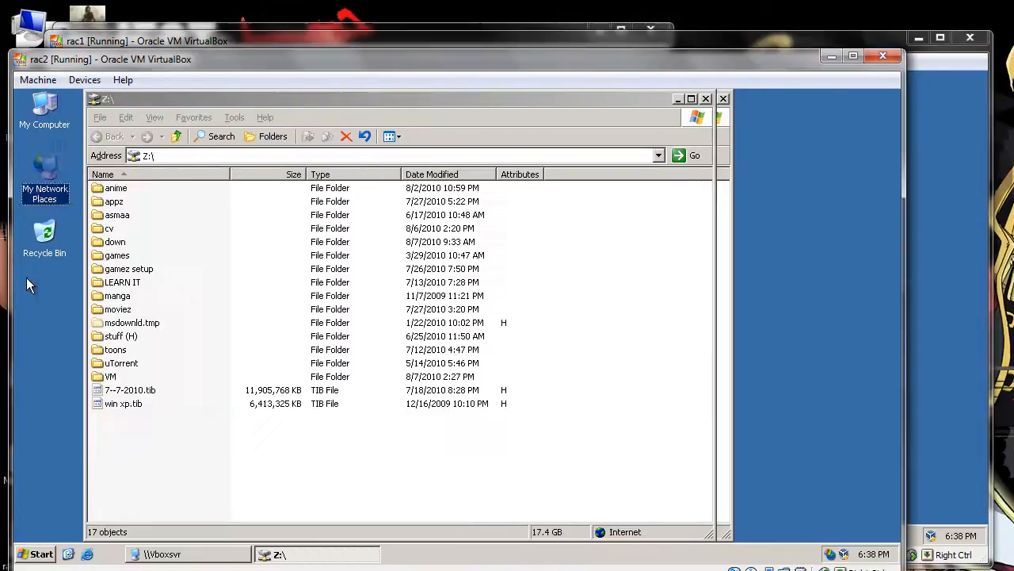
{"action": "left_click", "coordinate": [182, 450]}
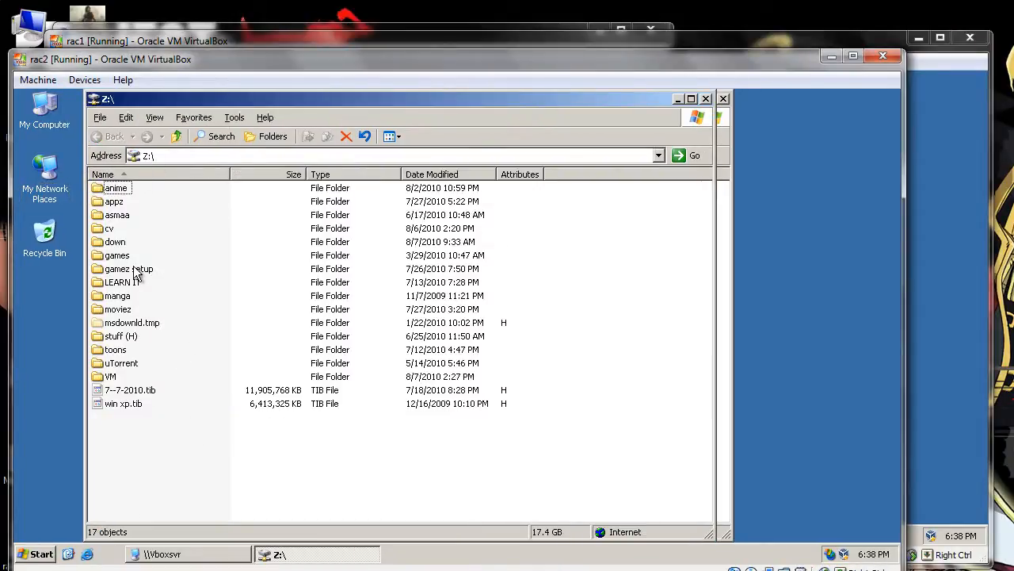
{"action": "left_click", "coordinate": [112, 228]}
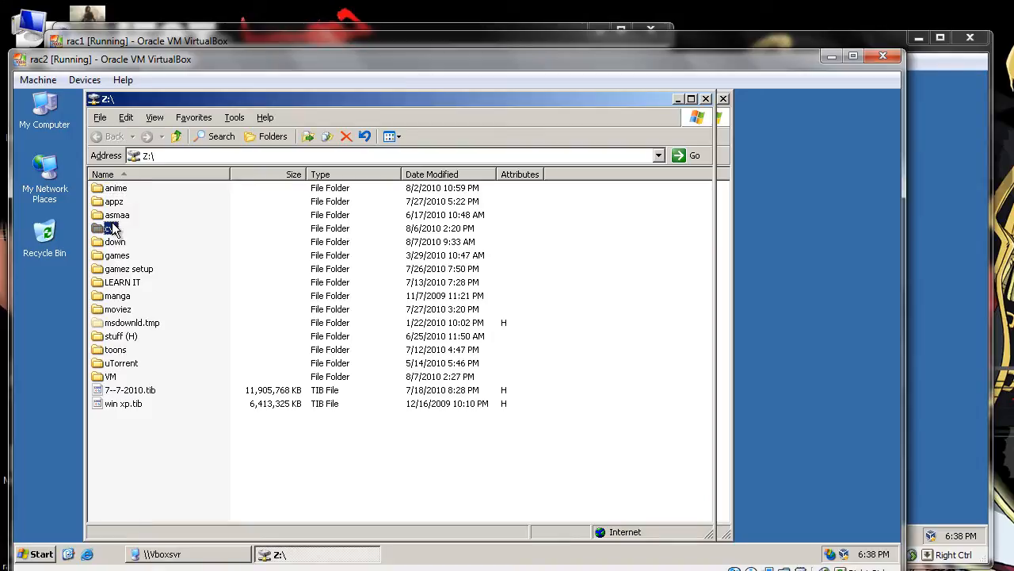
{"action": "double_click", "coordinate": [111, 377]}
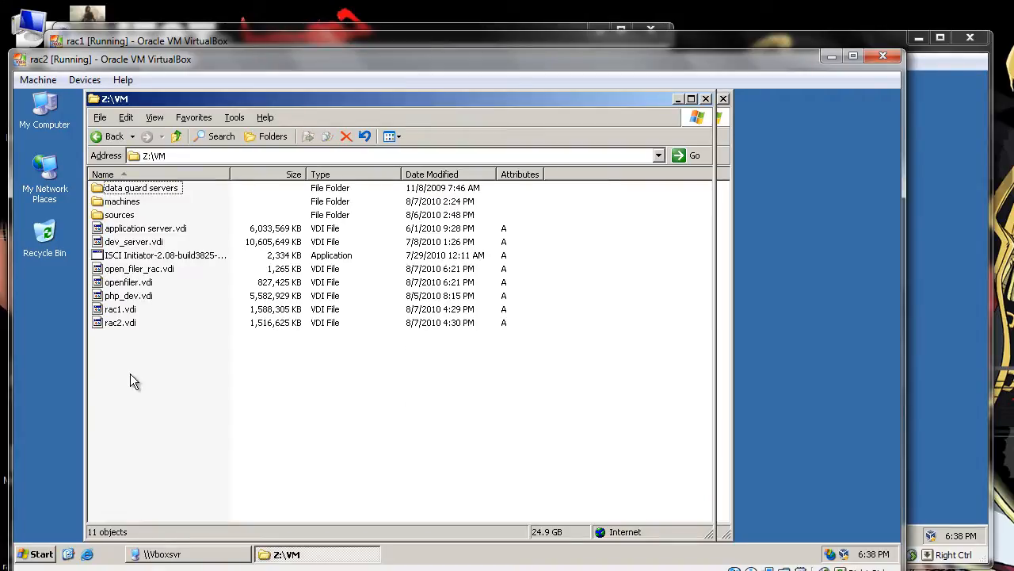
{"action": "left_click", "coordinate": [131, 257]}
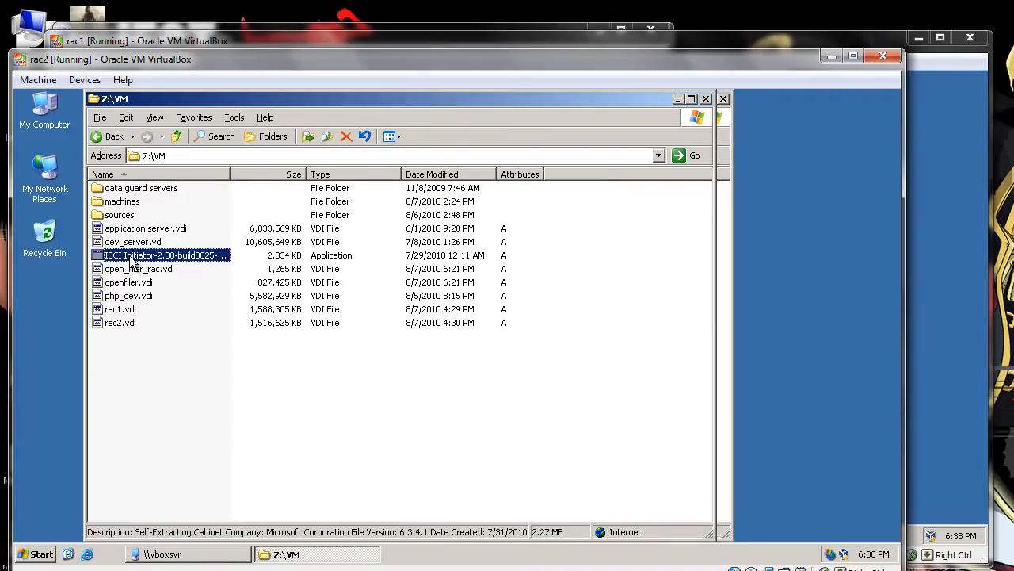
{"action": "double_click", "coordinate": [132, 259]}
{"action": "left_click", "coordinate": [377, 390]}
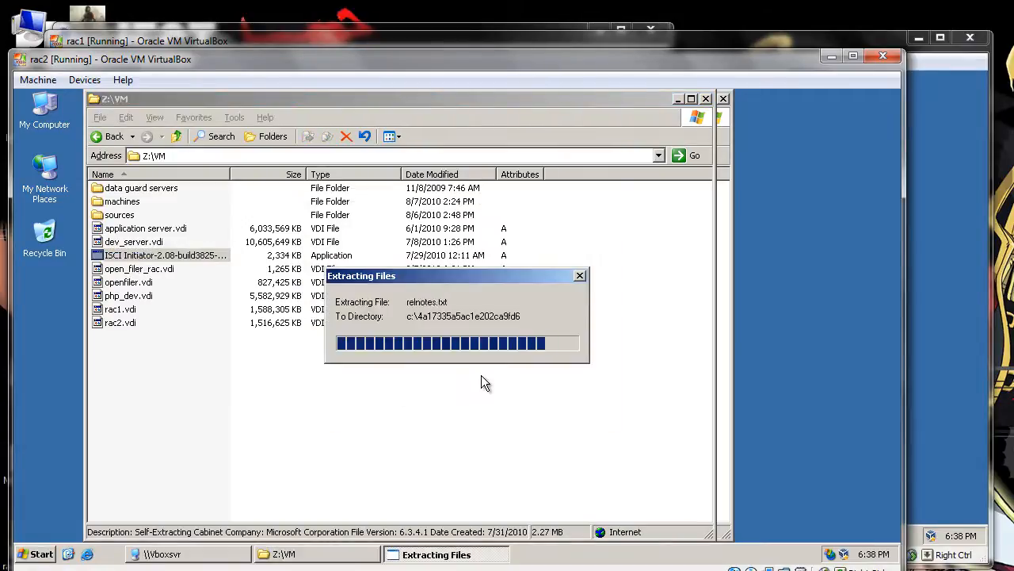
Switch to rac1 and run the ISCSI Initiator-2.08 installer from the VM folder on drive Z:.
{"action": "left_click", "coordinate": [910, 318]}
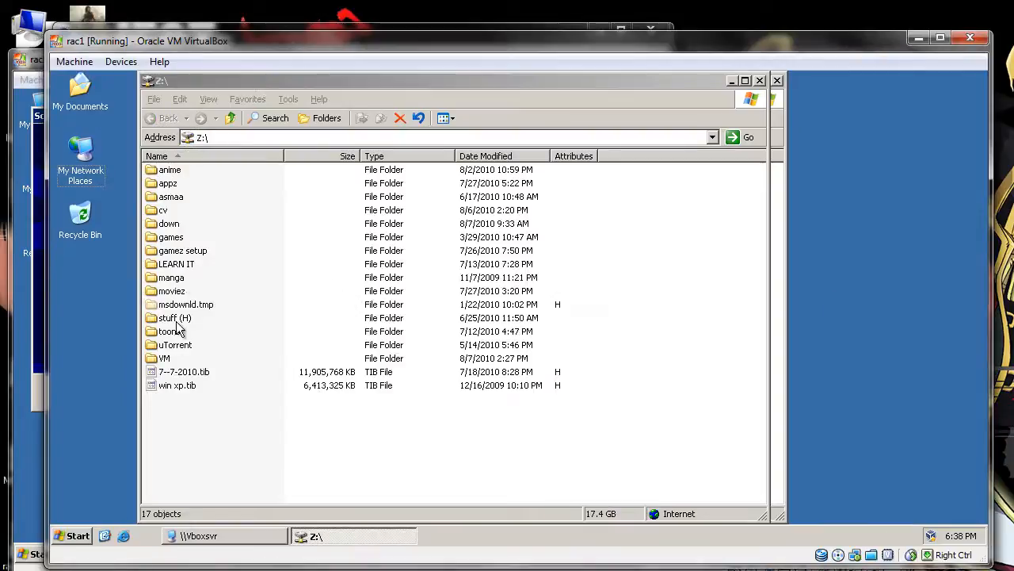
{"action": "left_click", "coordinate": [169, 279]}
{"action": "double_click", "coordinate": [164, 359]}
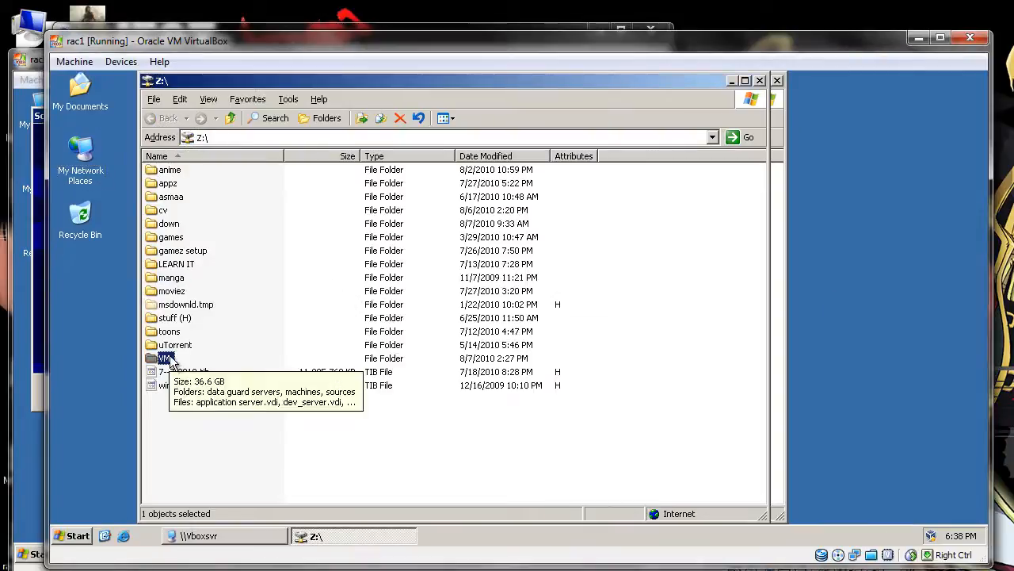
{"action": "double_click", "coordinate": [169, 247]}
{"action": "left_click", "coordinate": [450, 371]}
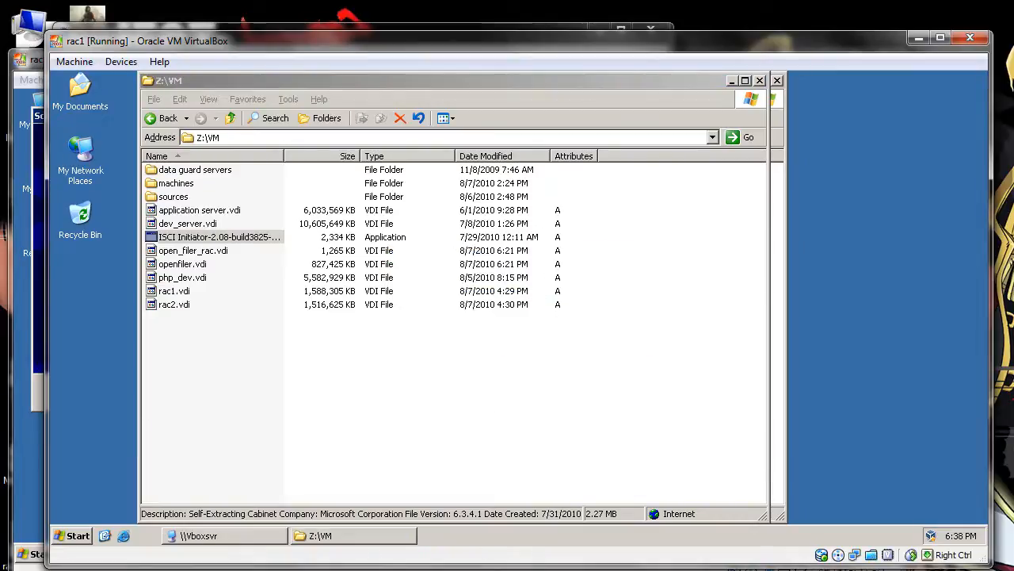
On rac2, install Microsoft iSCSI Initiator with Microsoft MPIO Multipathing Support for iSCSI added, accepting the licence agreement.
{"action": "left_click", "coordinate": [517, 569]}
{"action": "left_click", "coordinate": [328, 394]}
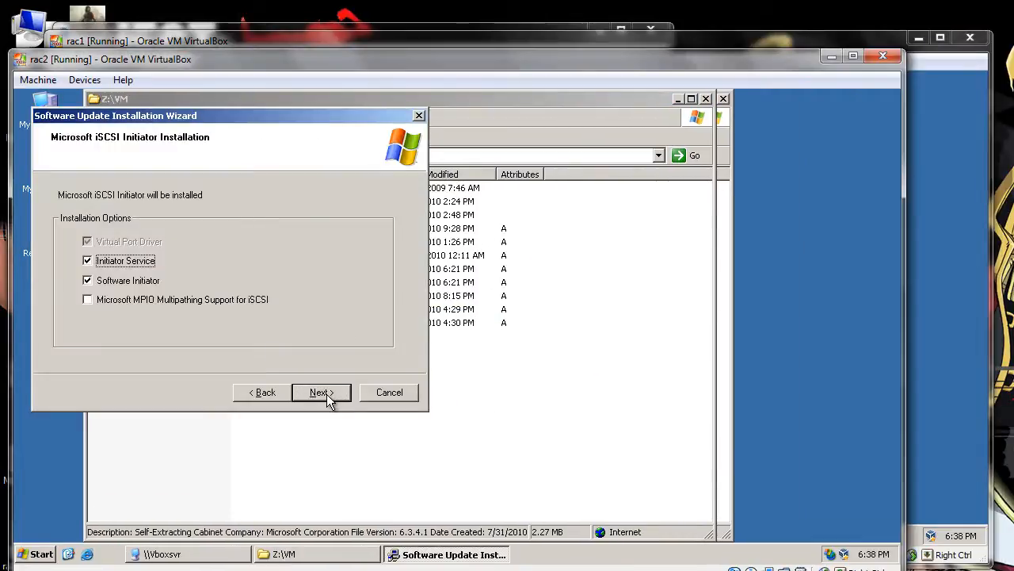
{"action": "left_click", "coordinate": [134, 301]}
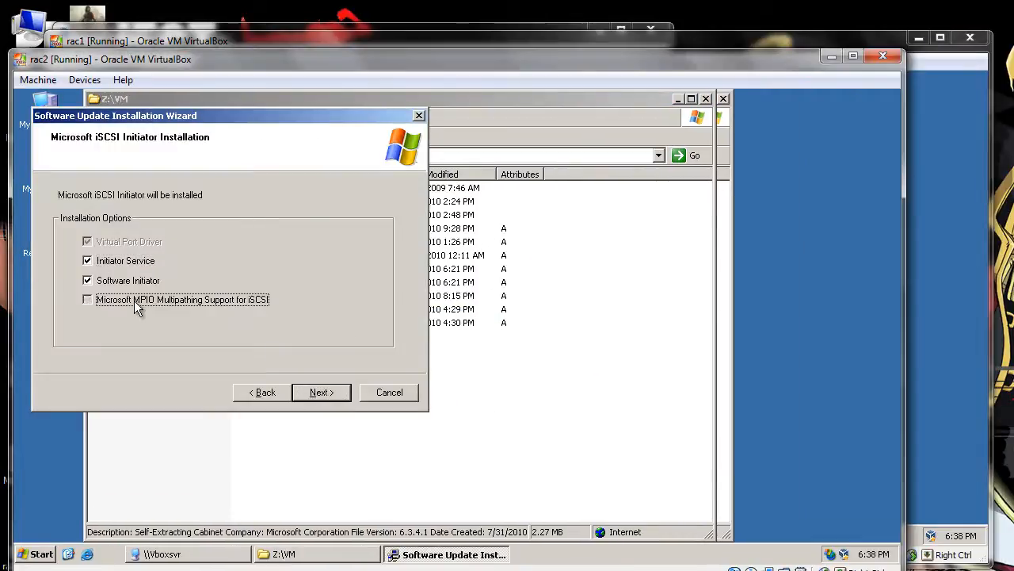
{"action": "left_click", "coordinate": [322, 395]}
{"action": "left_click", "coordinate": [257, 347]}
{"action": "left_click", "coordinate": [322, 394]}
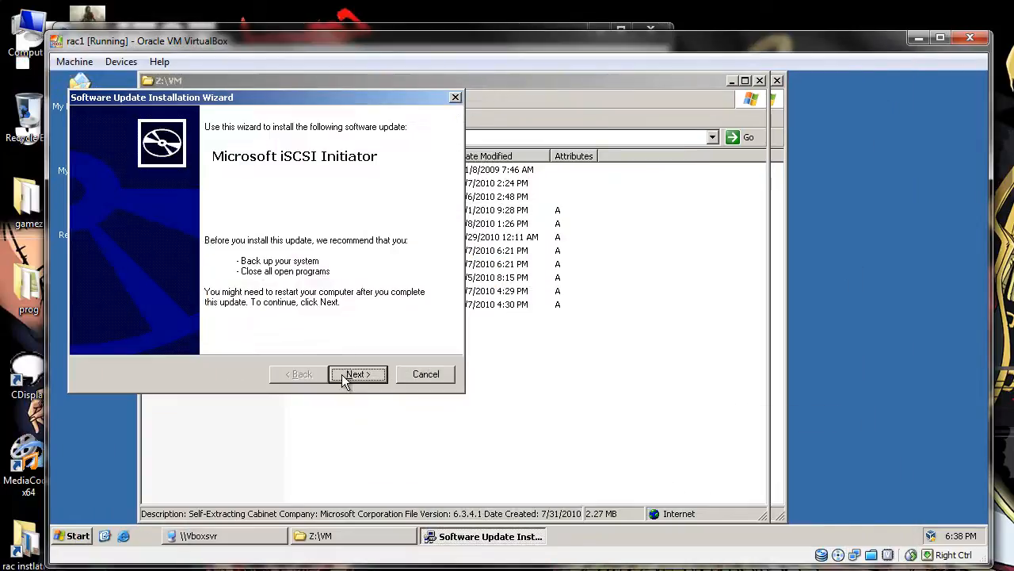
On rac1, install Microsoft iSCSI Initiator with Microsoft MPIO Multipathing Support for iSCSI added, accepting the licence agreement.
{"action": "left_click", "coordinate": [353, 373]}
{"action": "left_click", "coordinate": [224, 283]}
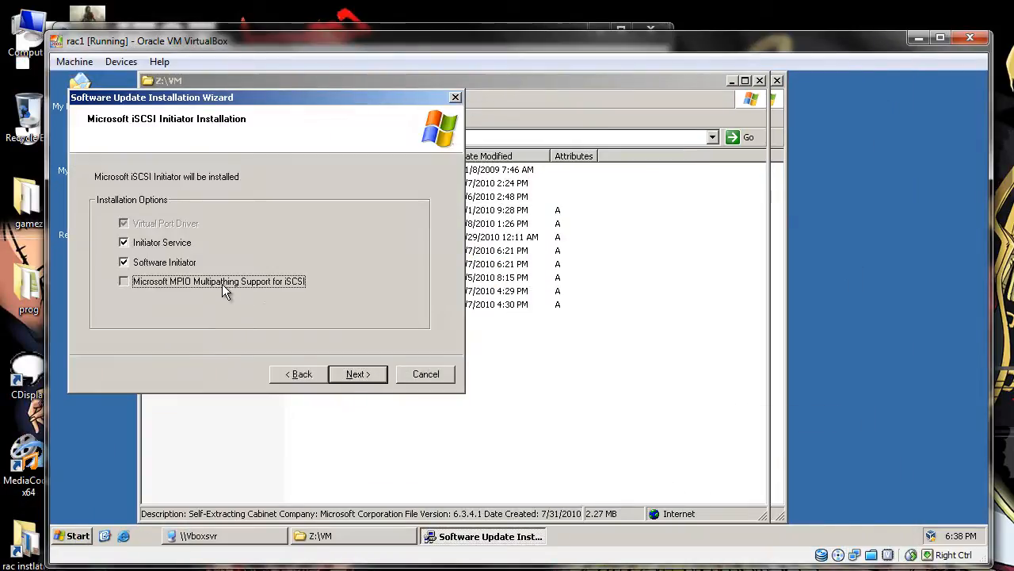
{"action": "left_click", "coordinate": [377, 386]}
{"action": "left_click", "coordinate": [298, 331]}
{"action": "left_click", "coordinate": [364, 377]}
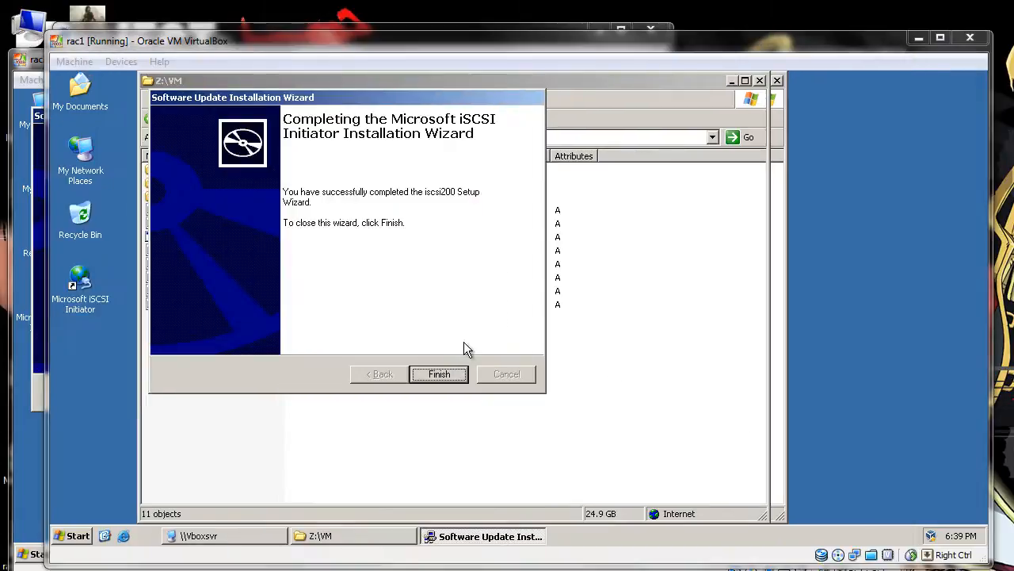
Close the completed iSCSI Initiator installation wizard and both folder windows on rac1.
{"action": "left_click", "coordinate": [440, 374]}
{"action": "left_click", "coordinate": [760, 81]}
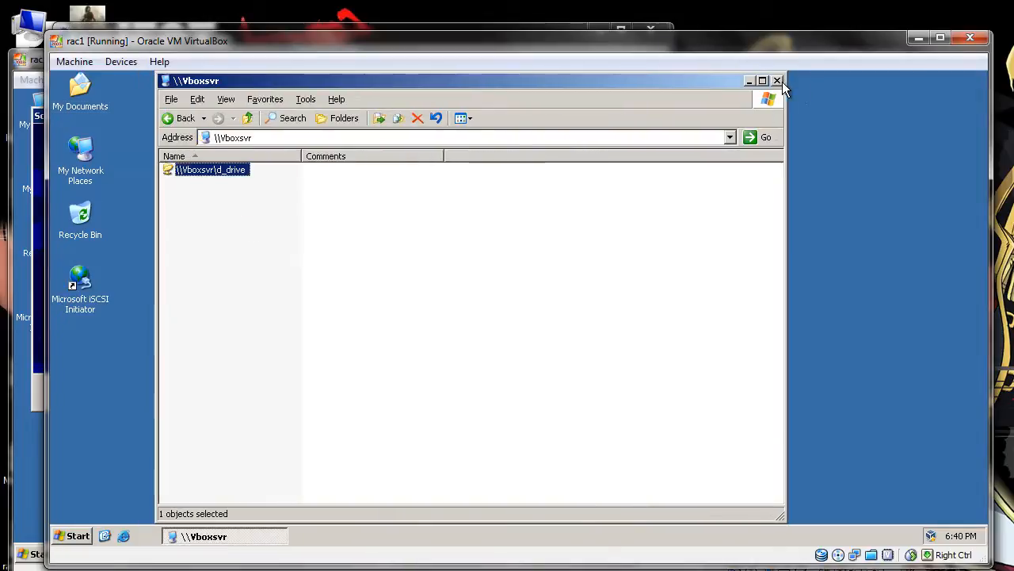
{"action": "left_click", "coordinate": [777, 81]}
In rac1's Microsoft iSCSI Initiator, add the target portal 192.168.1.100 on port 3260.
{"action": "double_click", "coordinate": [83, 309]}
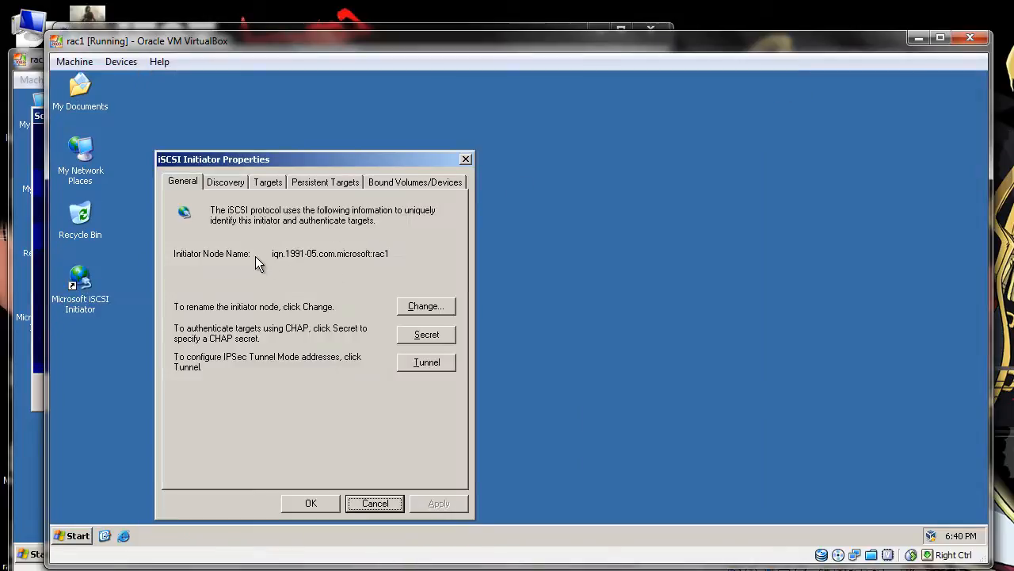
{"action": "left_click", "coordinate": [216, 184]}
{"action": "left_click", "coordinate": [234, 307]}
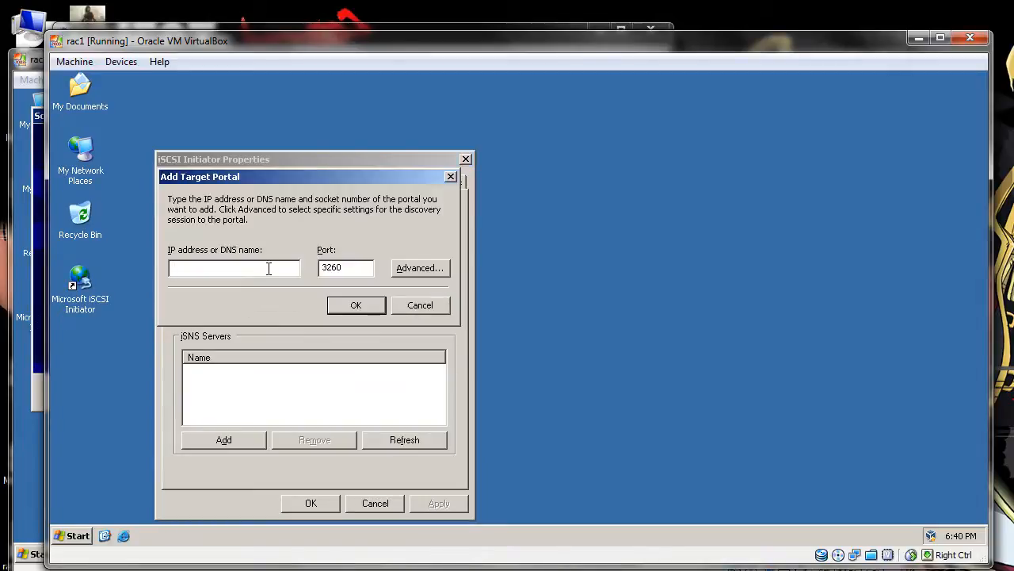
{"action": "type", "text": "192.168.1.100"}
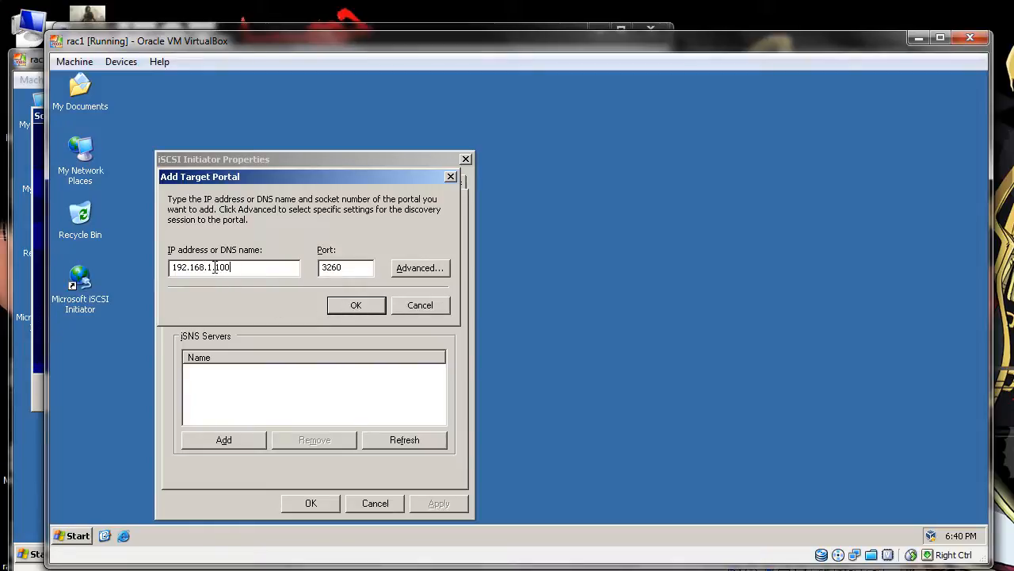
{"action": "left_click_drag", "start_coordinate": [211, 268], "coordinate": [157, 271]}
{"action": "left_click", "coordinate": [250, 267]}
{"action": "left_click_drag", "start_coordinate": [240, 270], "coordinate": [172, 270]}
{"action": "double_click", "coordinate": [255, 266]}
{"action": "left_click", "coordinate": [232, 267]}
{"action": "double_click", "coordinate": [232, 267]}
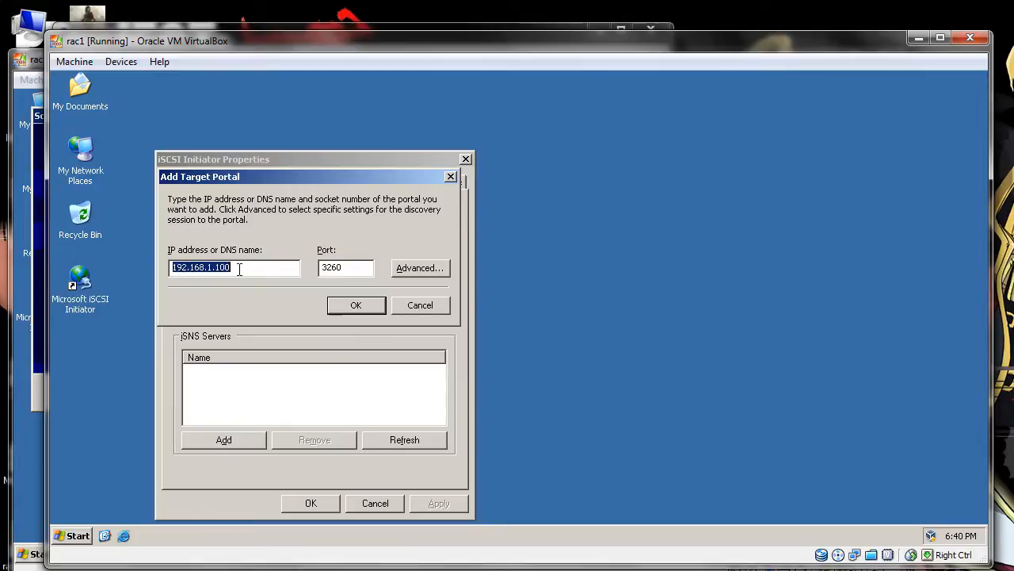
{"action": "left_click", "coordinate": [361, 305]}
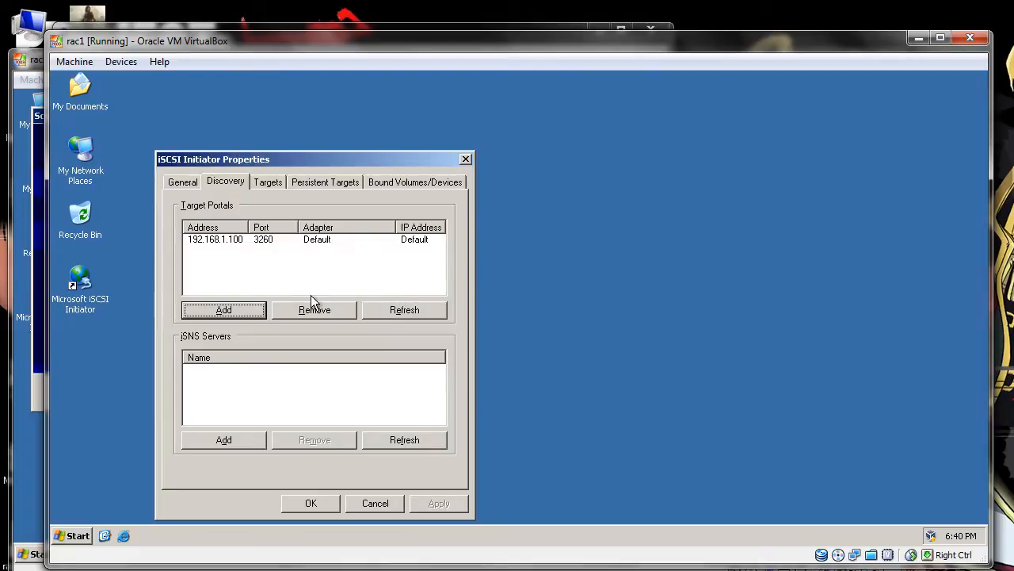
Prepare rac1's logon to the target iqn.2006-01.com.openfiler:tsn.rac, enabling automatic connection restore at boot and multi-path.
{"action": "left_click", "coordinate": [259, 190]}
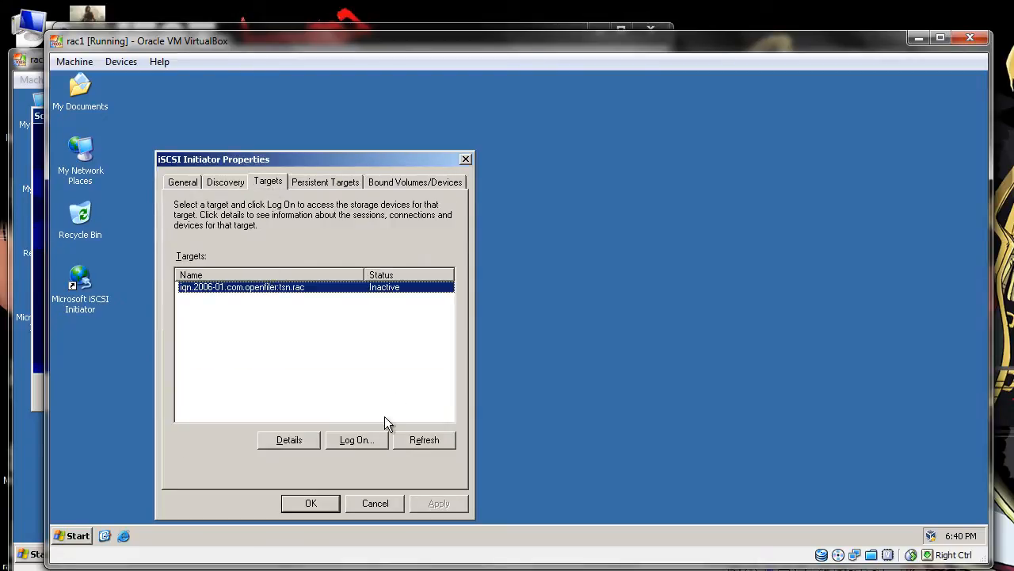
{"action": "left_click", "coordinate": [235, 183]}
{"action": "left_click", "coordinate": [264, 183]}
{"action": "left_click", "coordinate": [366, 442]}
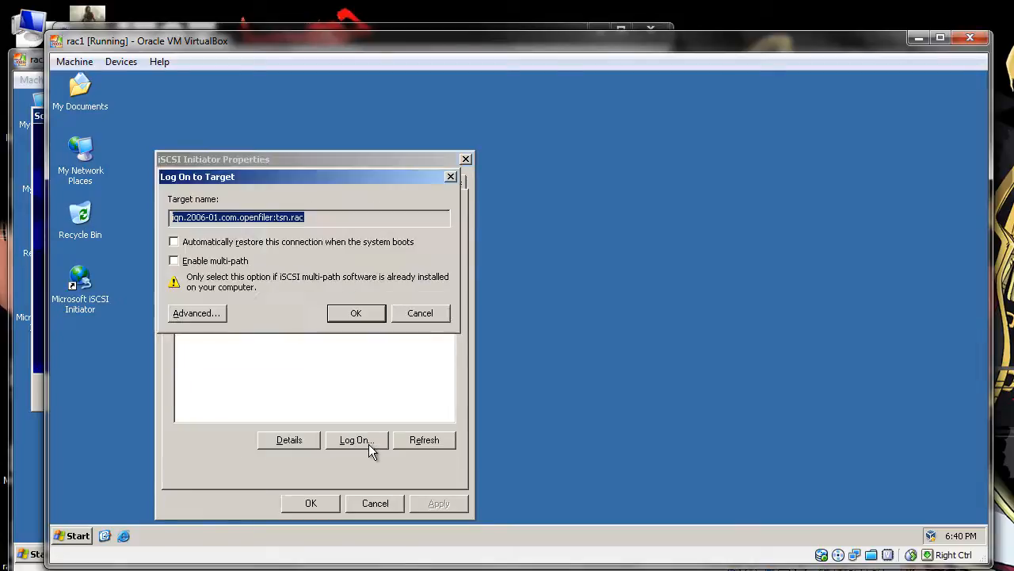
{"action": "left_click", "coordinate": [215, 242]}
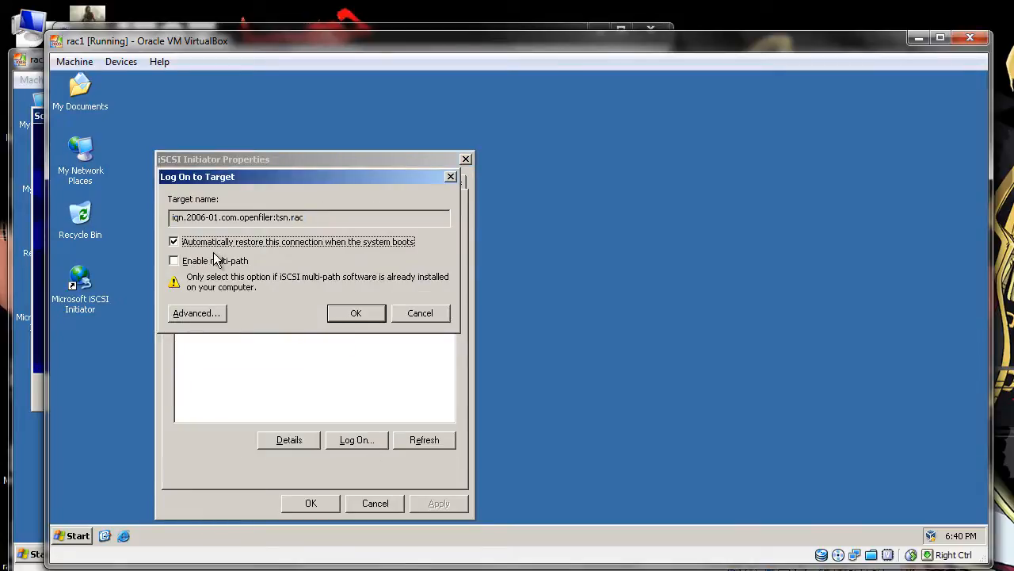
{"action": "left_click", "coordinate": [214, 260]}
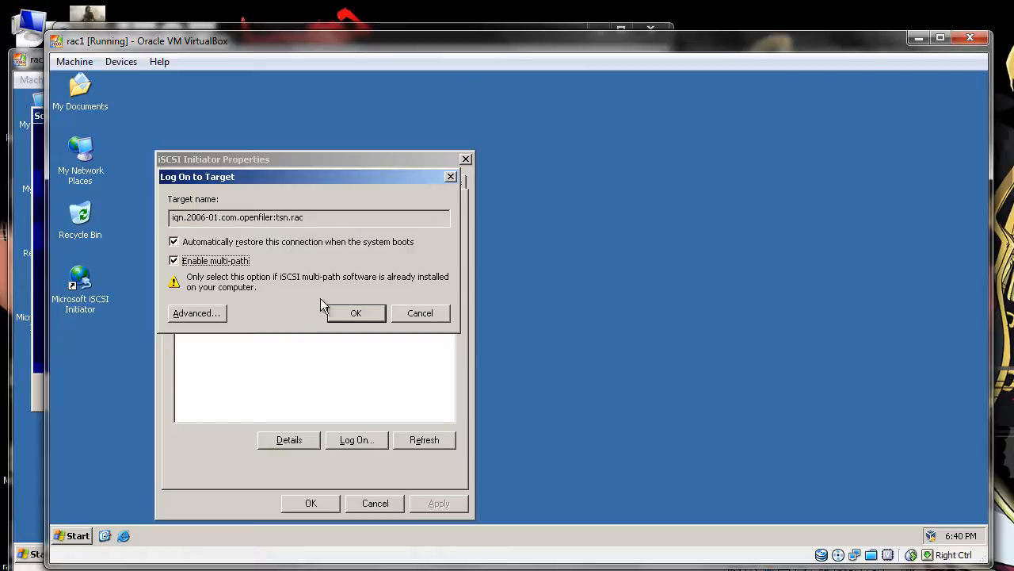
{"action": "left_click", "coordinate": [211, 314]}
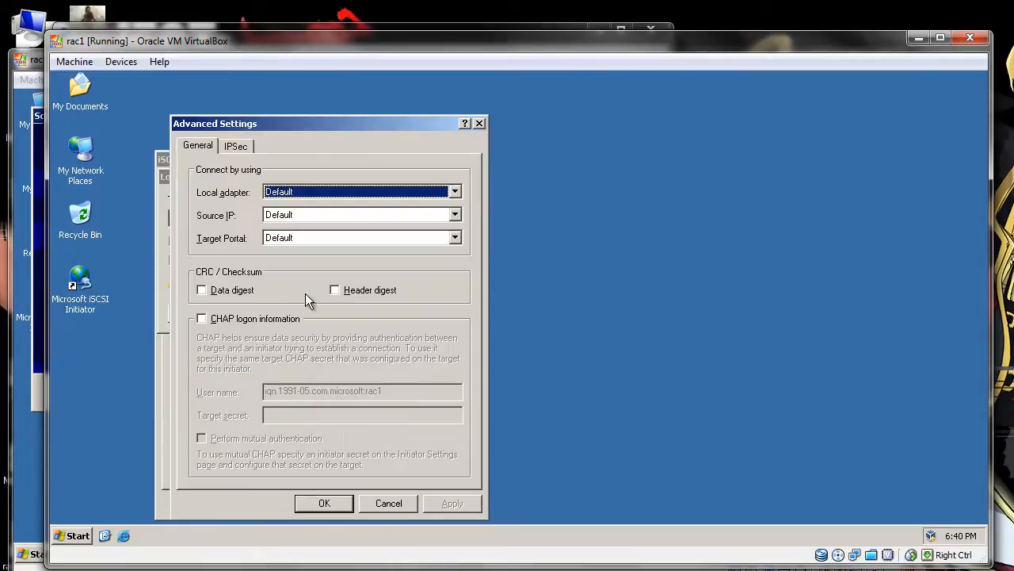
{"action": "left_click", "coordinate": [222, 322]}
{"action": "left_click", "coordinate": [222, 322]}
{"action": "left_click", "coordinate": [380, 504]}
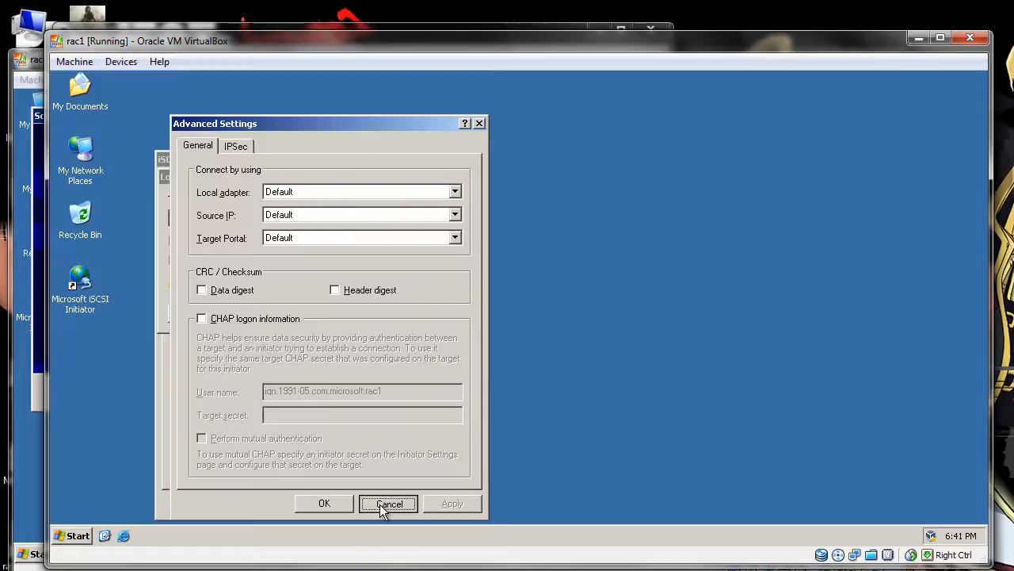
Log rac1 on to the Openfiler target with the chosen options and accept the iSCSI Initiator properties.
{"action": "left_click", "coordinate": [349, 314]}
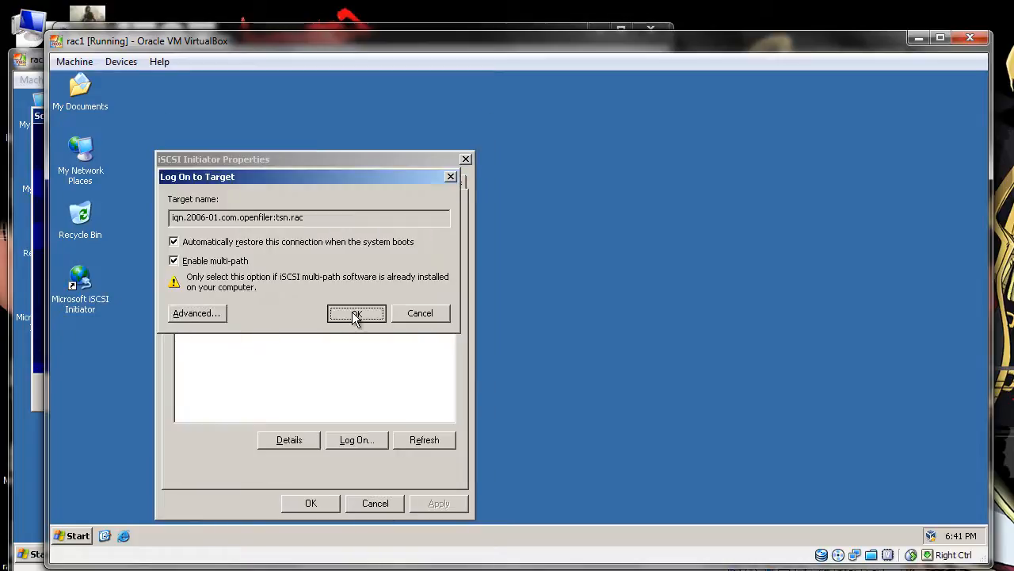
{"action": "left_click", "coordinate": [311, 504]}
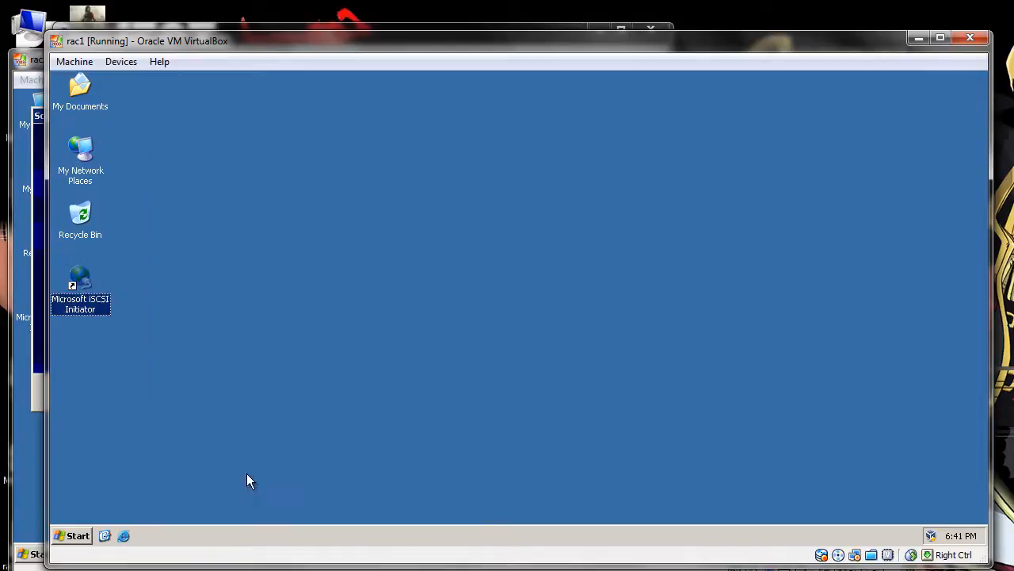
Switch to rac2, finish the iSCSI Initiator installation wizard, and close both folder windows.
{"action": "left_click", "coordinate": [41, 327]}
{"action": "left_click", "coordinate": [321, 394]}
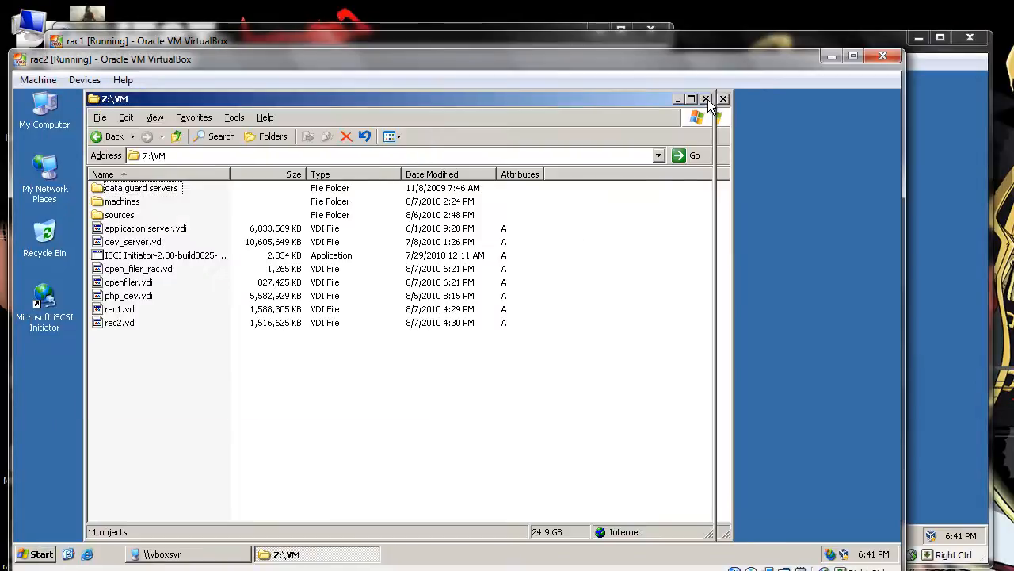
{"action": "left_click", "coordinate": [706, 98]}
{"action": "left_click", "coordinate": [724, 98]}
In rac2's Microsoft iSCSI Initiator, add 192.168.1.100 on port 3260 as a target portal.
{"action": "double_click", "coordinate": [38, 309]}
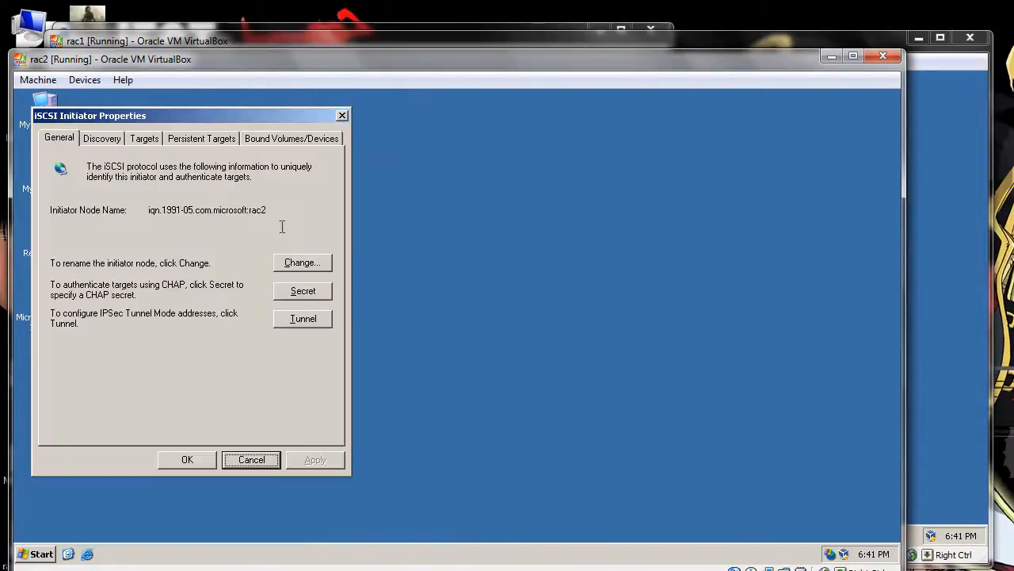
{"action": "left_click", "coordinate": [103, 138]}
{"action": "left_click", "coordinate": [100, 265]}
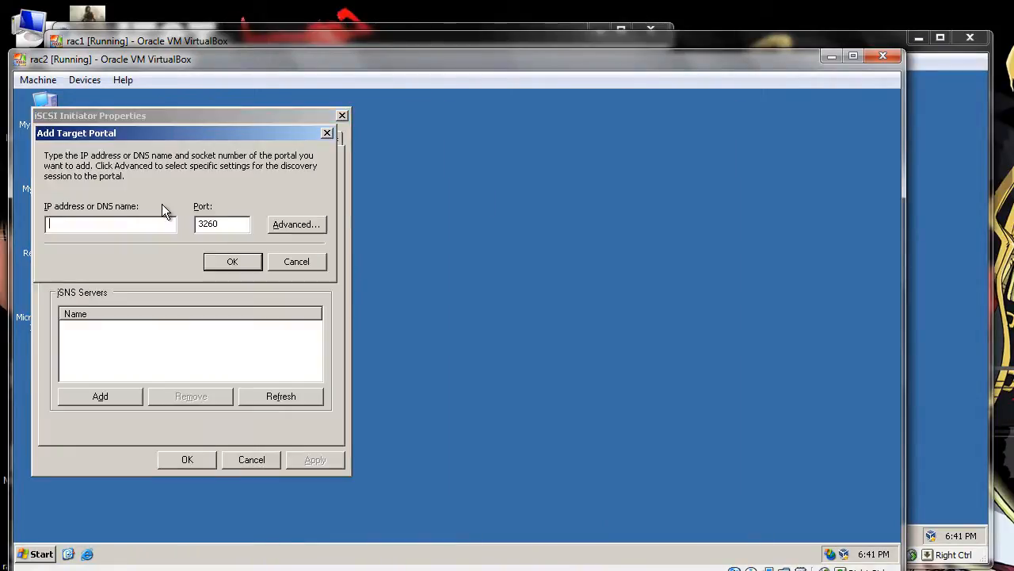
{"action": "type", "text": "192.168.1.100"}
{"action": "key", "text": "Return"}
Log rac2 on to iqn.2006-01.com.openfiler:tsn.rac with automatic restore at boot and multi-path enabled, then accept the initiator properties.
{"action": "left_click", "coordinate": [145, 141]}
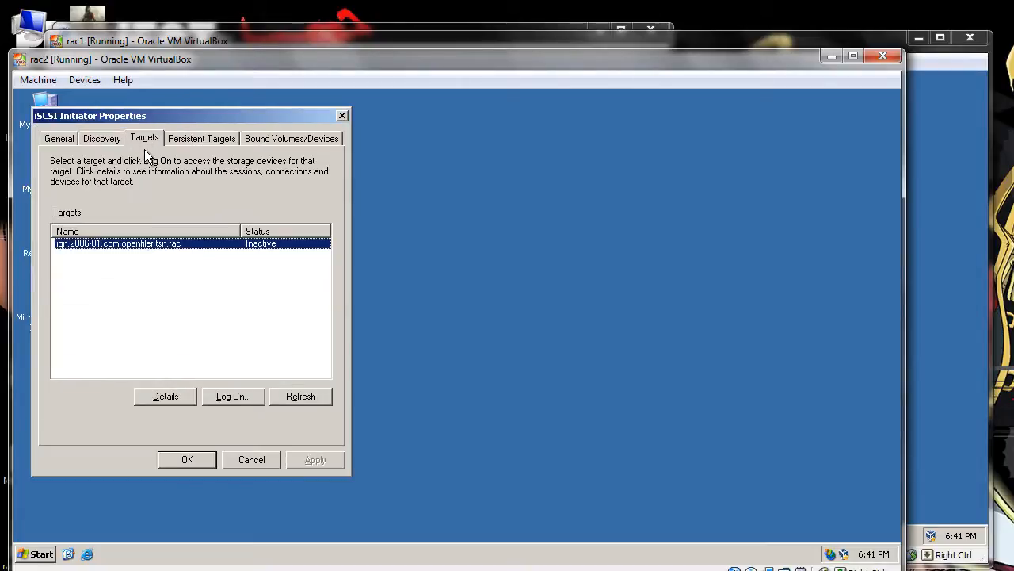
{"action": "left_click", "coordinate": [203, 397]}
{"action": "left_click", "coordinate": [86, 198]}
{"action": "left_click", "coordinate": [94, 219]}
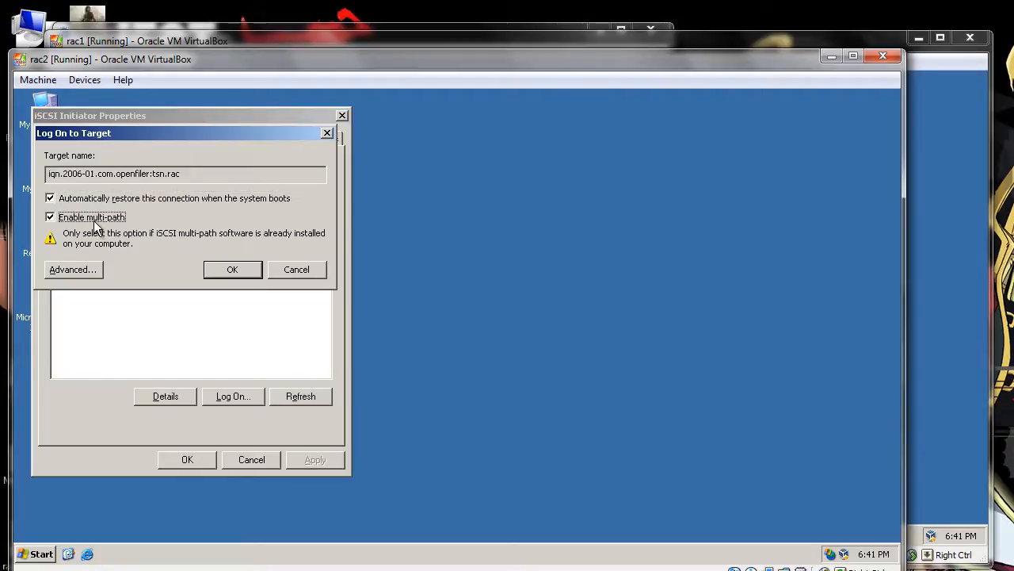
{"action": "left_click", "coordinate": [223, 270]}
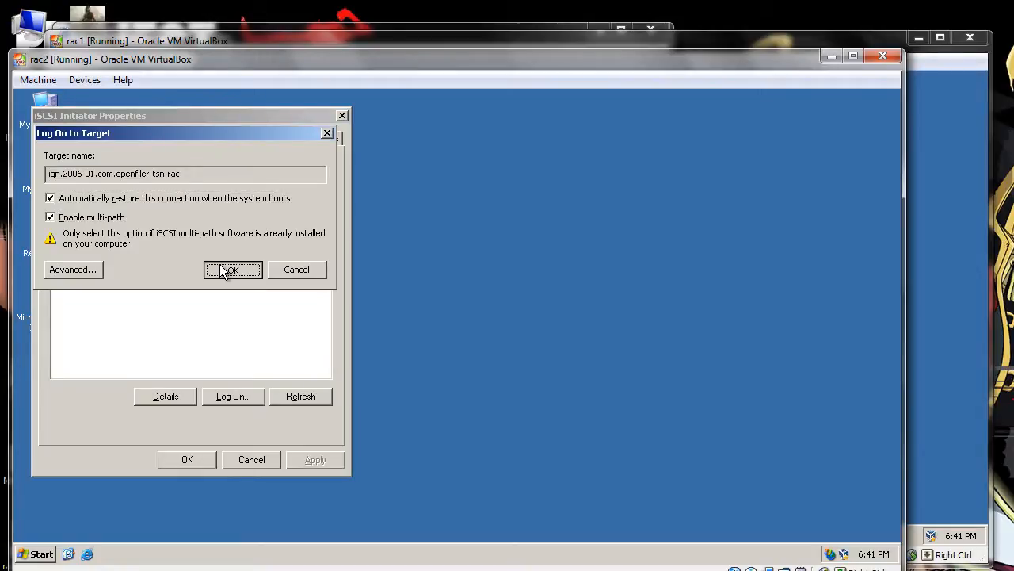
{"action": "left_click", "coordinate": [196, 461]}
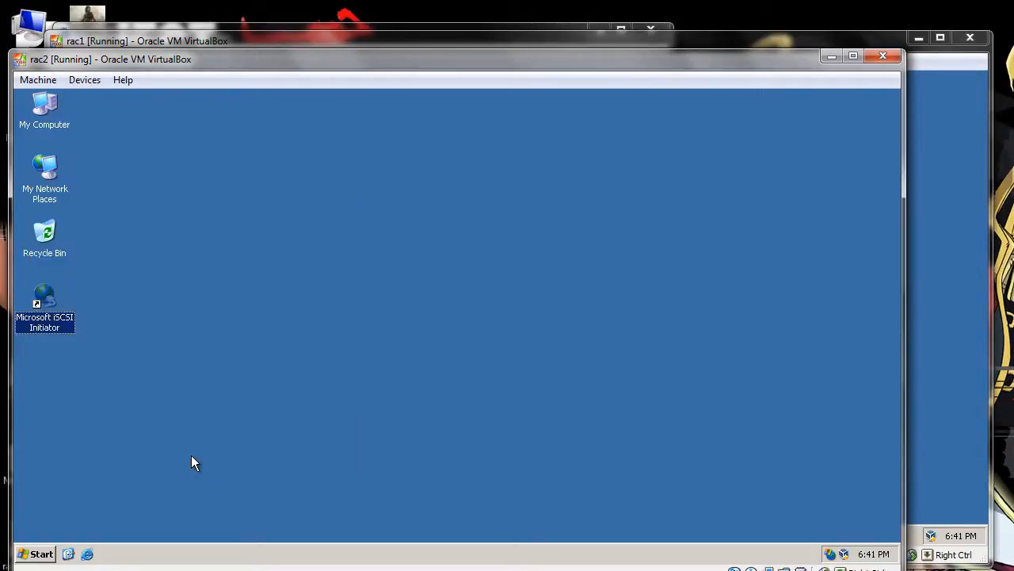
Switch to rac1 and customize its desktop icons to show My Computer and hide My Documents.
{"action": "left_click", "coordinate": [218, 385]}
{"action": "left_click", "coordinate": [942, 273]}
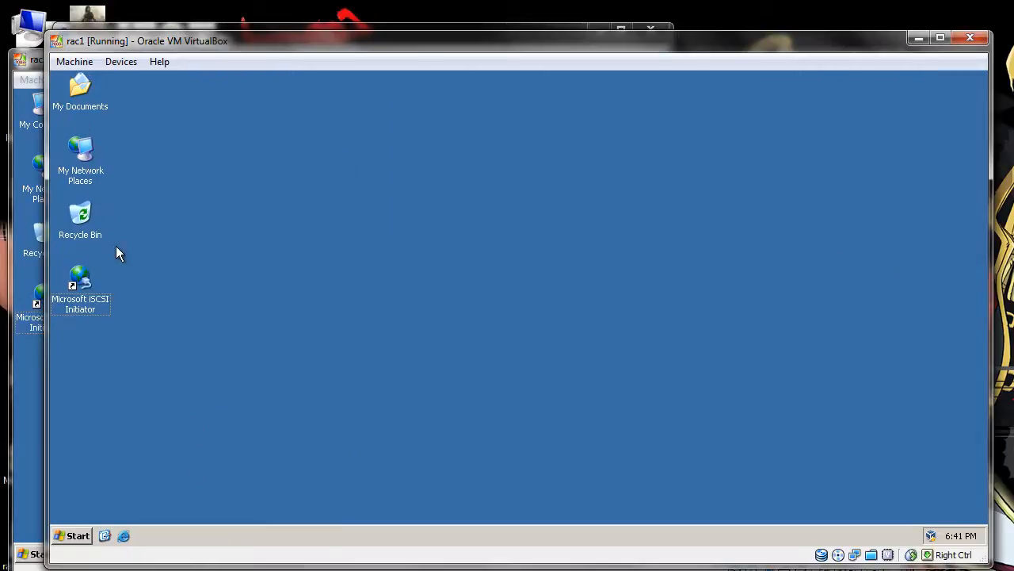
{"action": "left_click", "coordinate": [79, 536]}
{"action": "left_click", "coordinate": [433, 187]}
{"action": "right_click", "coordinate": [432, 184]}
{"action": "left_click", "coordinate": [454, 278]}
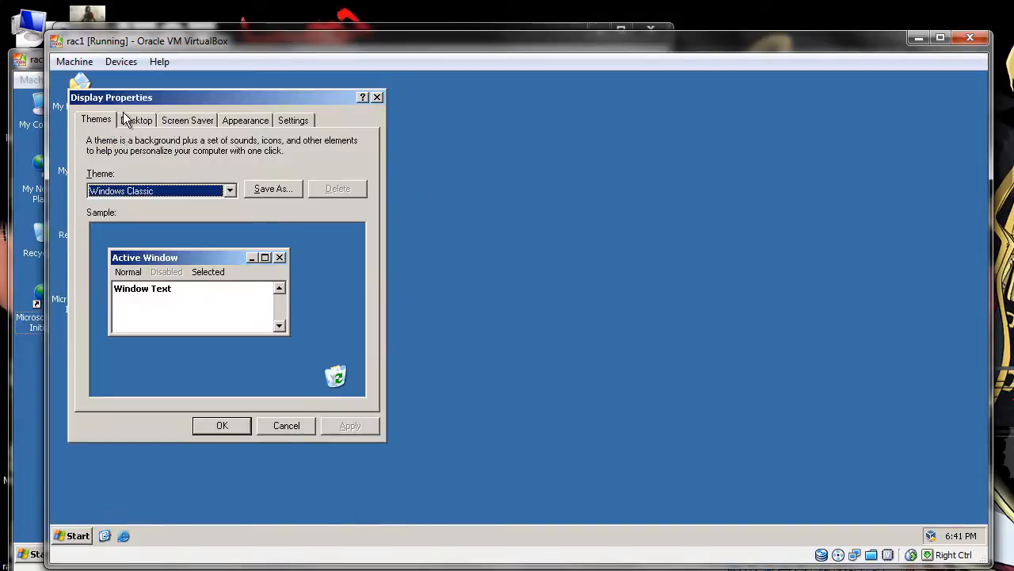
{"action": "left_click", "coordinate": [136, 119]}
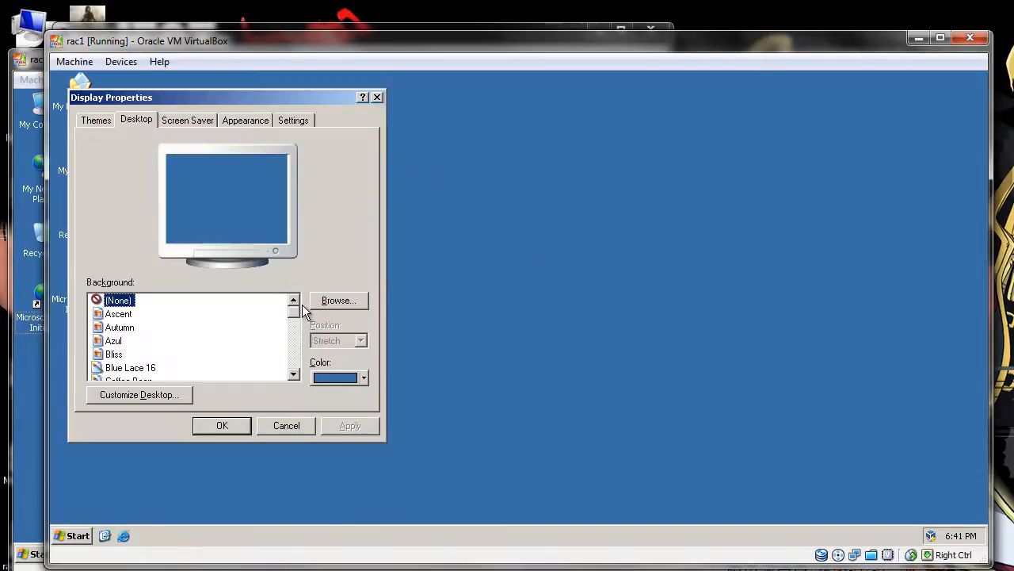
{"action": "left_click", "coordinate": [163, 393]}
{"action": "left_click", "coordinate": [146, 228]}
{"action": "left_click", "coordinate": [158, 209]}
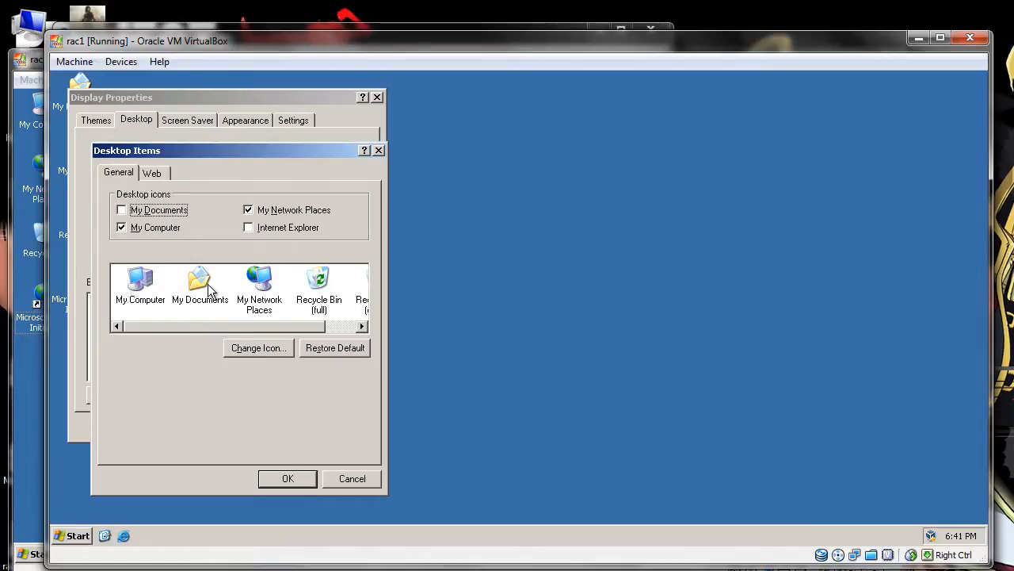
{"action": "left_click", "coordinate": [285, 479]}
{"action": "left_click", "coordinate": [284, 479]}
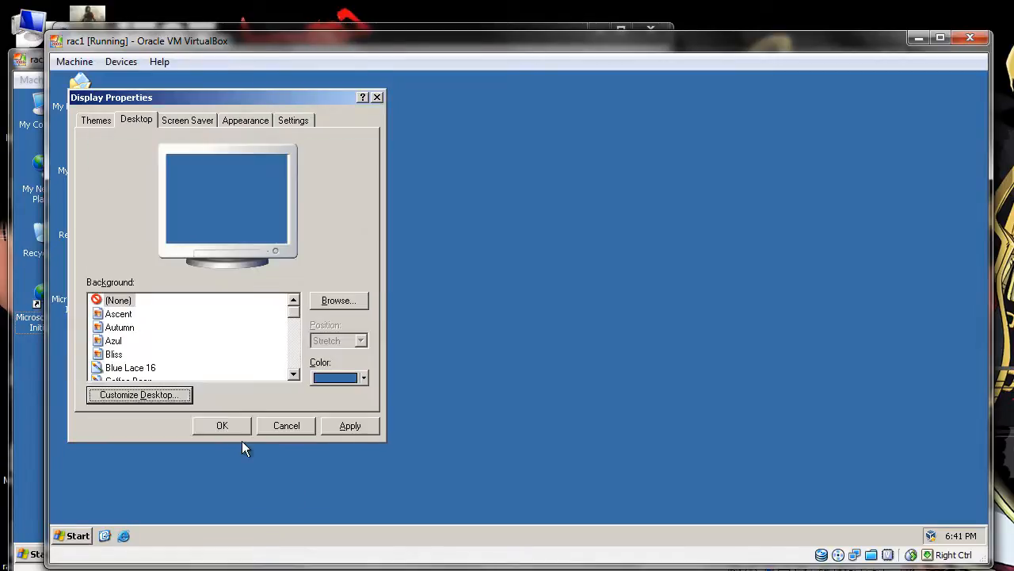
{"action": "left_click", "coordinate": [219, 423]}
Open Computer Management on rac1 and expand the disk drives in Device Manager.
{"action": "right_click", "coordinate": [70, 94]}
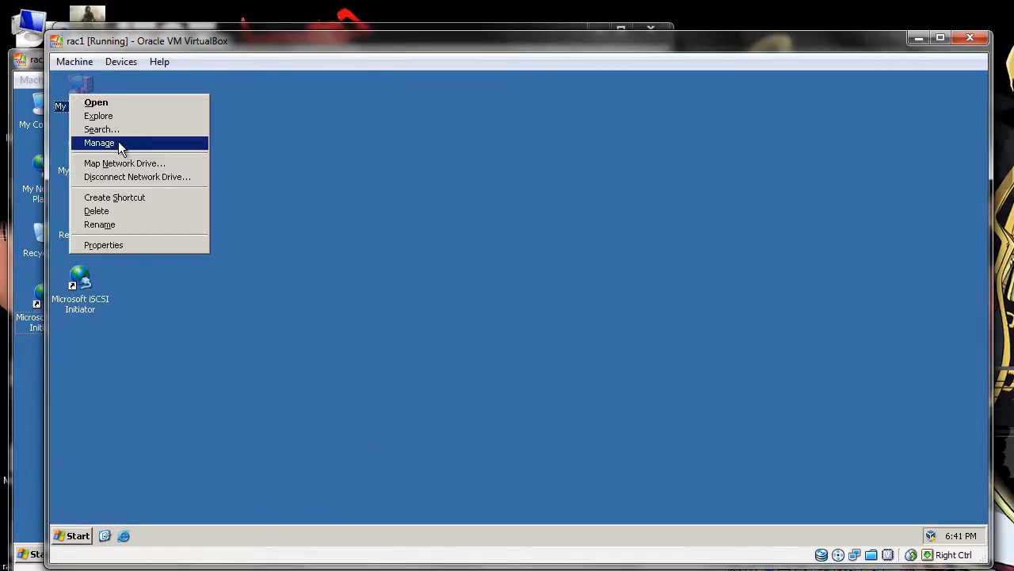
{"action": "left_click", "coordinate": [121, 145]}
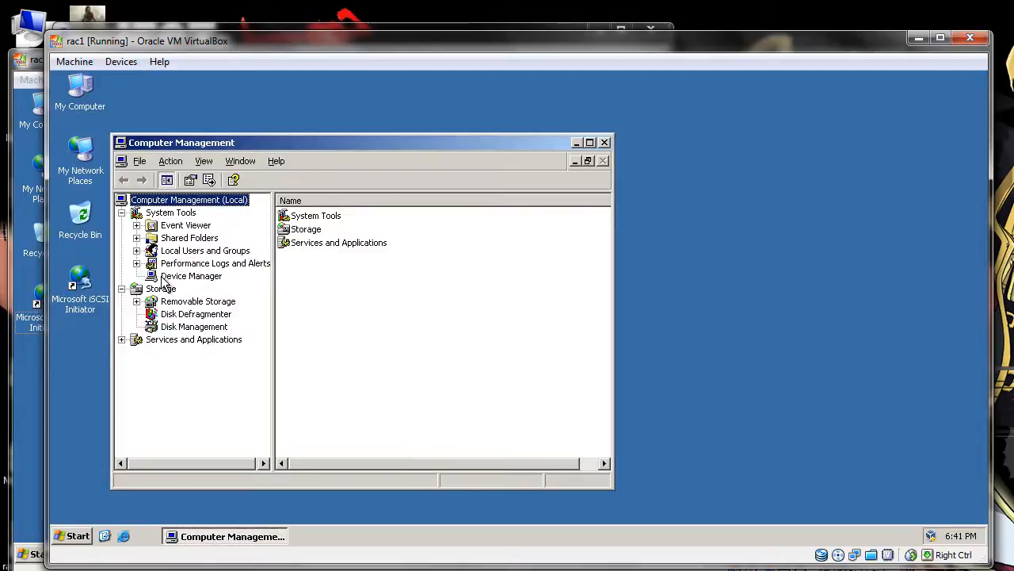
{"action": "left_click", "coordinate": [191, 276]}
{"action": "left_click", "coordinate": [297, 237]}
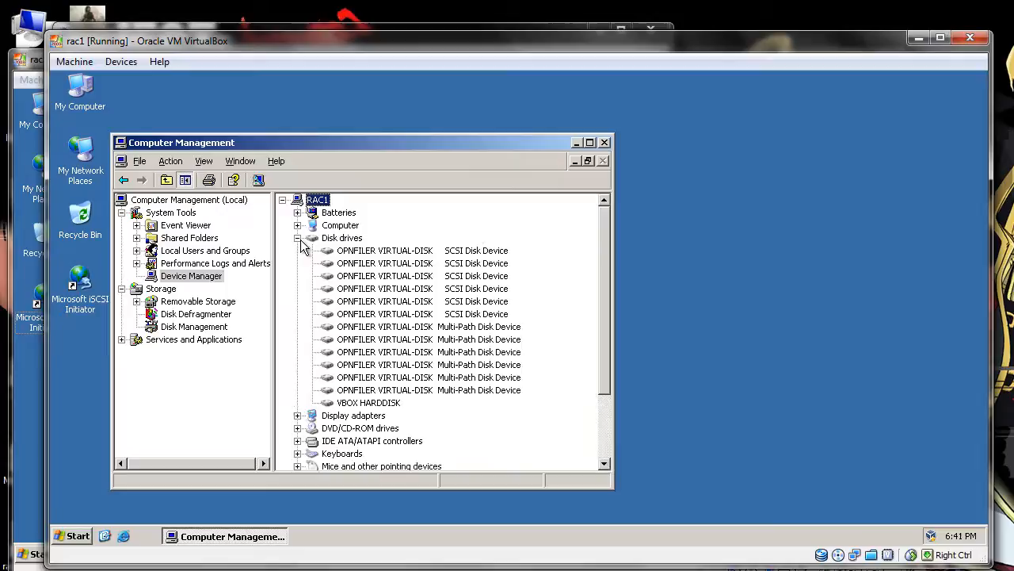
Check the write caching policies of the last OPNFILER VIRTUAL-DISK SCSI Disk Device.
{"action": "left_click", "coordinate": [373, 313]}
{"action": "double_click", "coordinate": [371, 313]}
{"action": "left_click", "coordinate": [270, 166]}
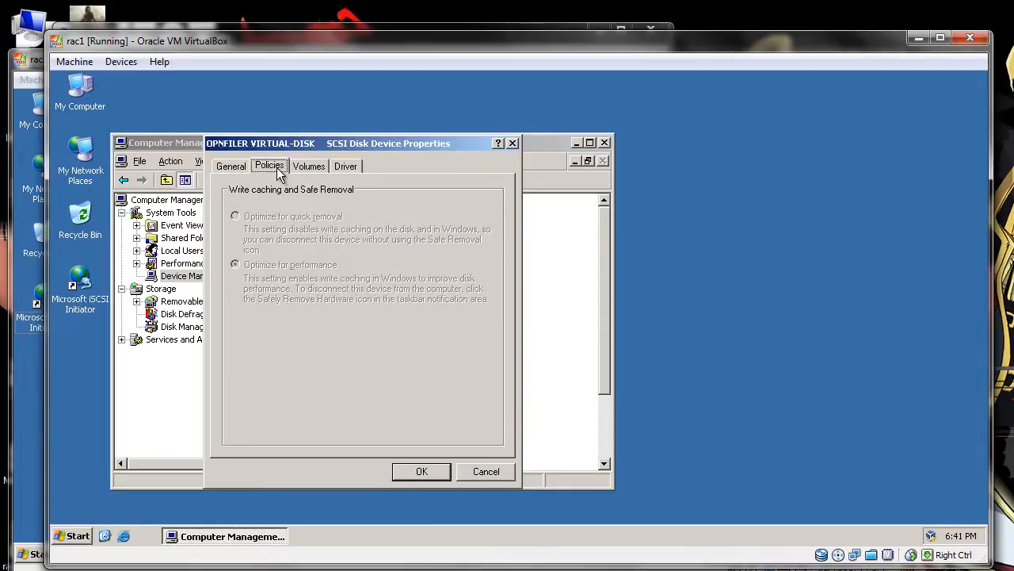
{"action": "left_click", "coordinate": [472, 471]}
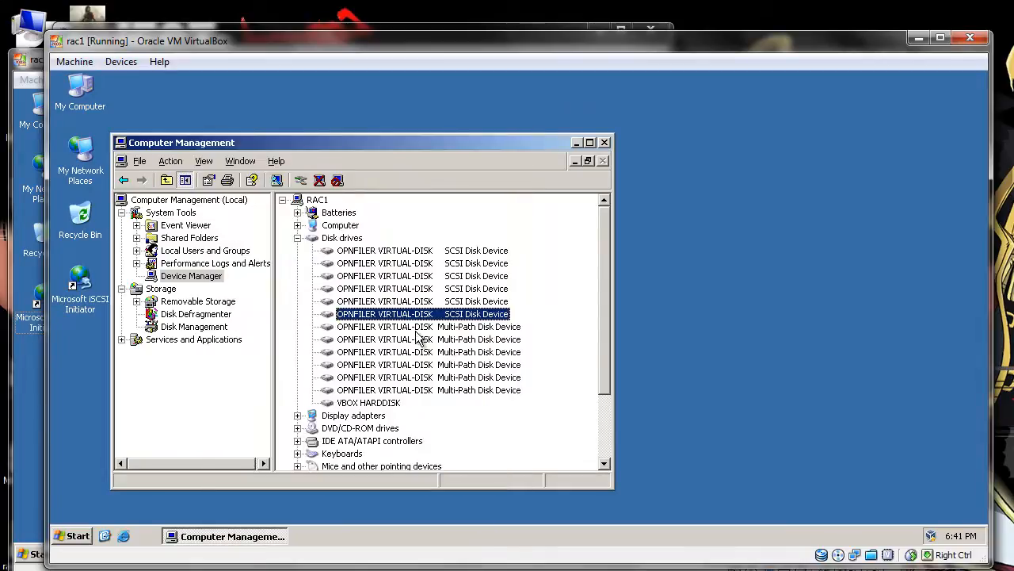
Make sure write caching is disabled for the second OPNFILER VIRTUAL-DISK Multi-Path Disk Device and accept its properties.
{"action": "left_click", "coordinate": [413, 329]}
{"action": "double_click", "coordinate": [423, 342]}
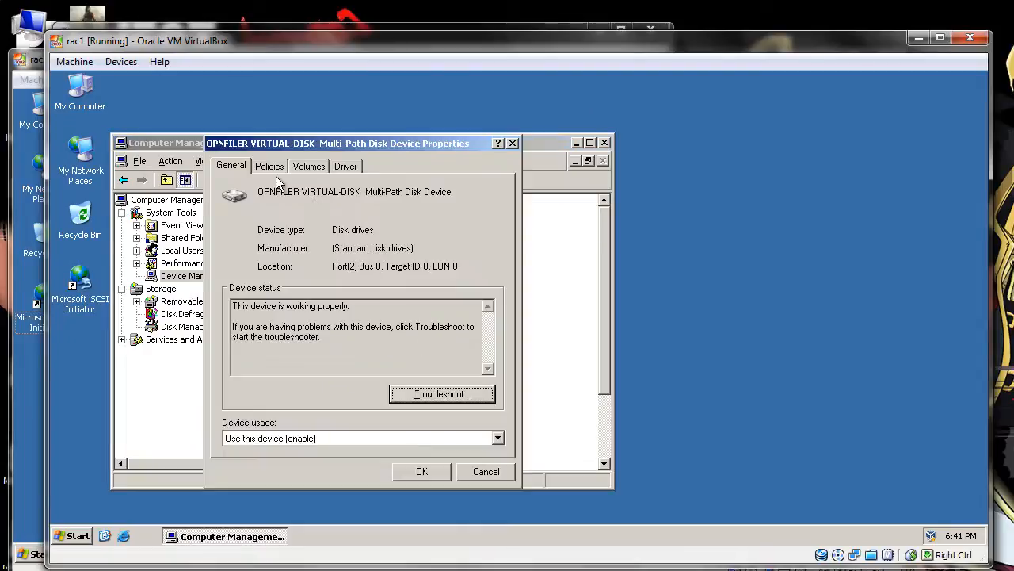
{"action": "left_click", "coordinate": [271, 167]}
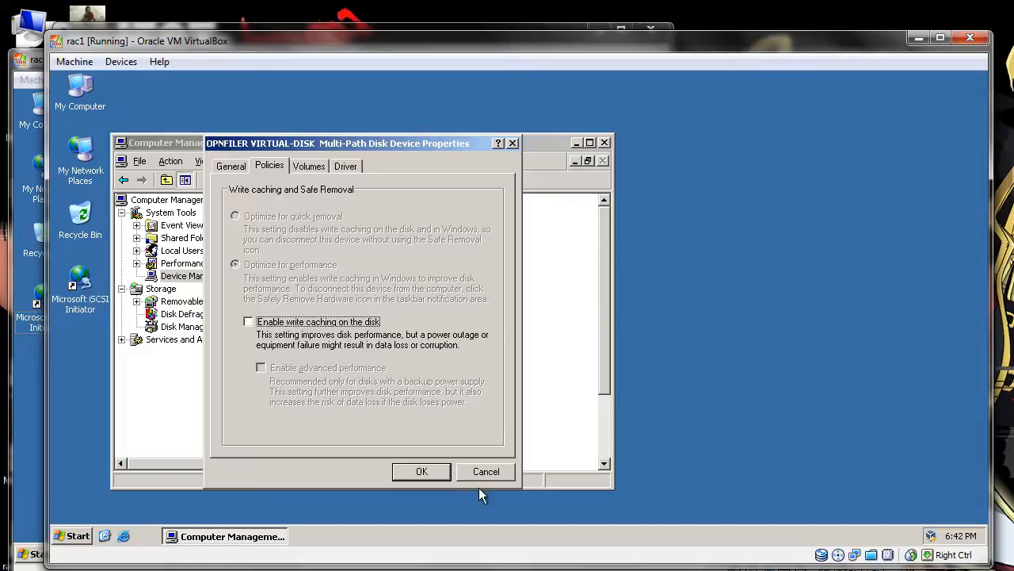
{"action": "left_click", "coordinate": [431, 473]}
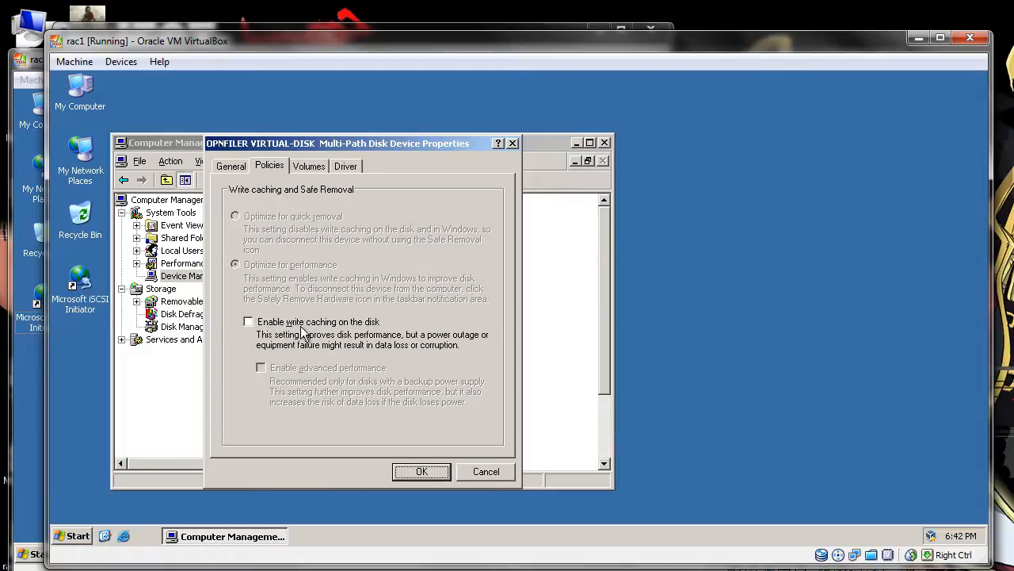
{"action": "left_click", "coordinate": [419, 472]}
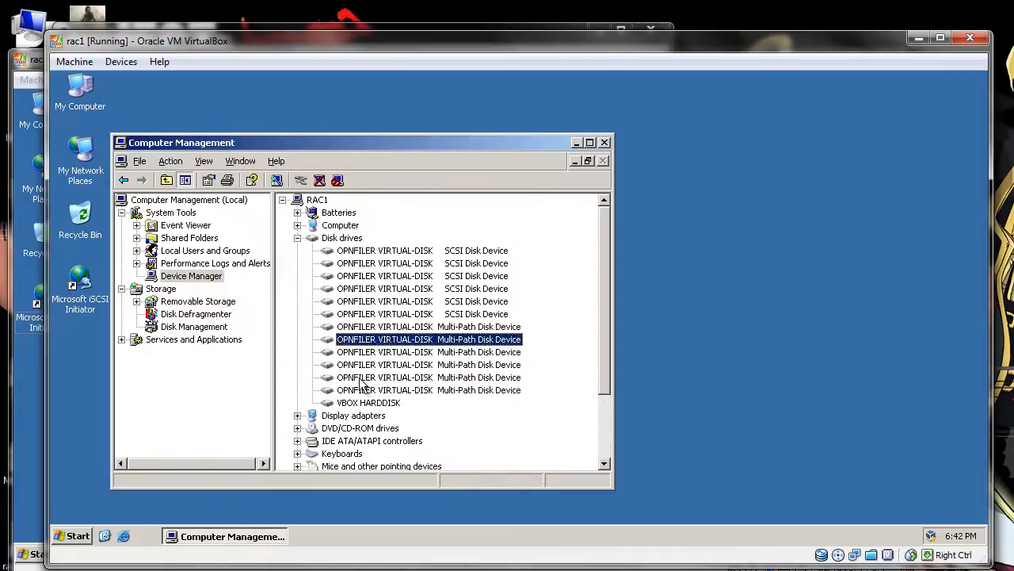
Check the write caching policies of the VBOX HARDDISK on rac1.
{"action": "double_click", "coordinate": [368, 403]}
{"action": "left_click", "coordinate": [269, 166]}
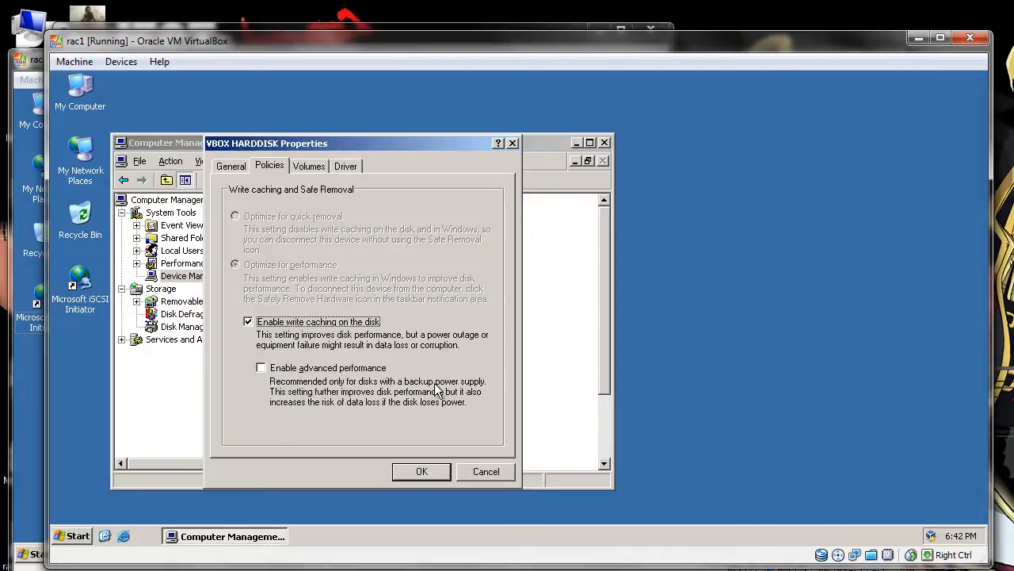
{"action": "left_click", "coordinate": [486, 471]}
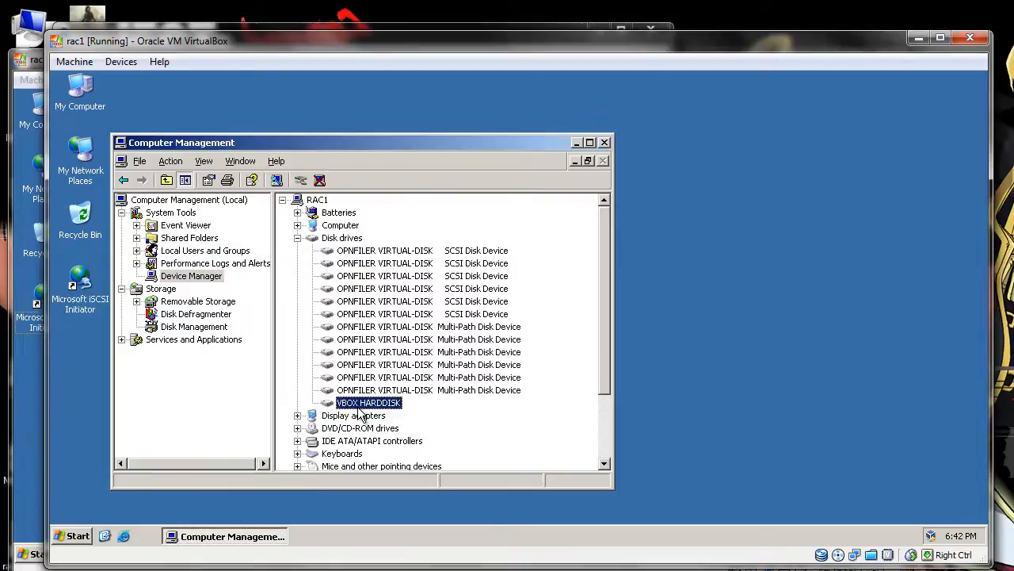
Disable write caching on rac1's VBOX HARDDISK and close Computer Management.
{"action": "double_click", "coordinate": [358, 406]}
{"action": "left_click", "coordinate": [268, 166]}
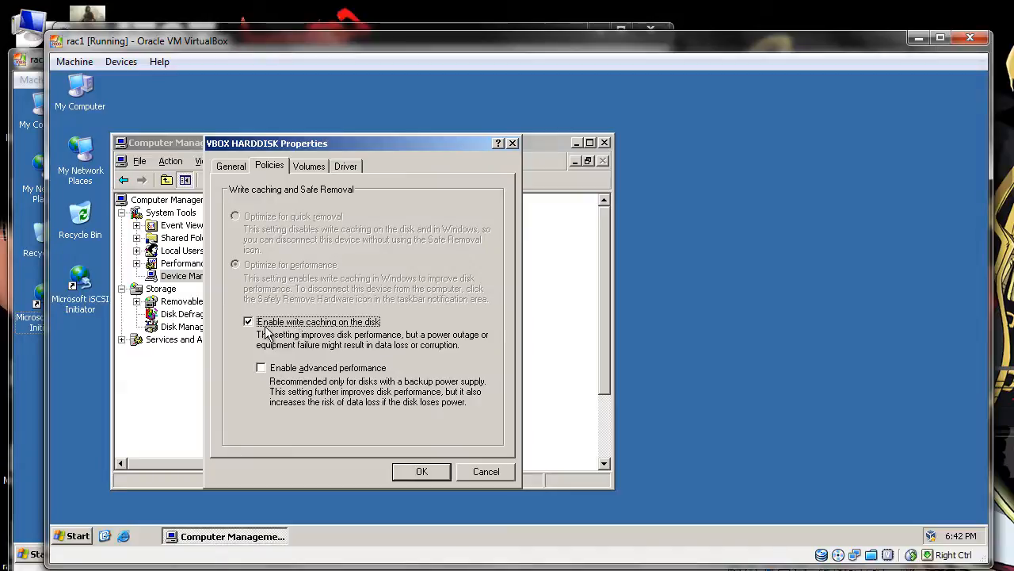
{"action": "left_click", "coordinate": [262, 327]}
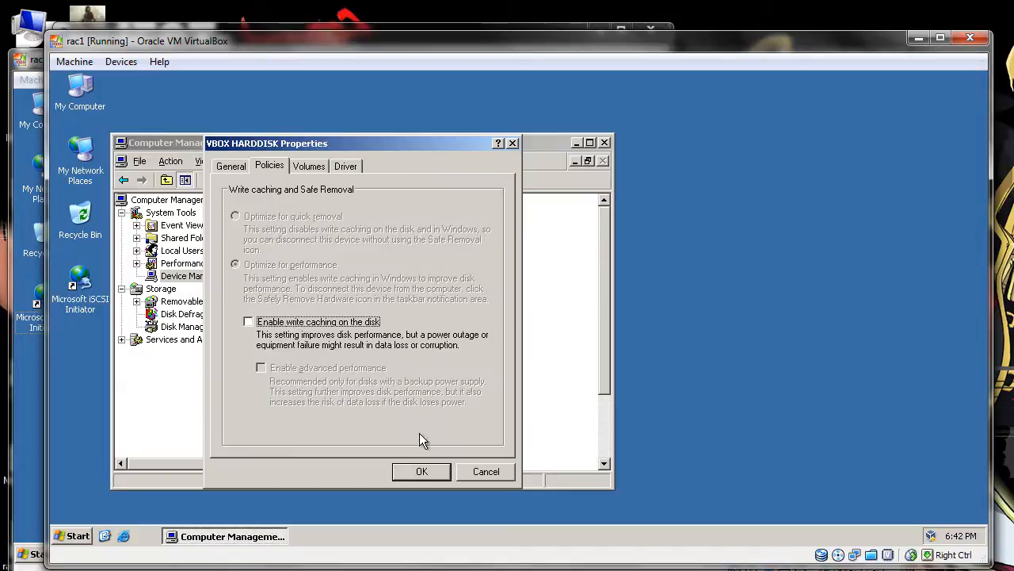
{"action": "left_click", "coordinate": [422, 471]}
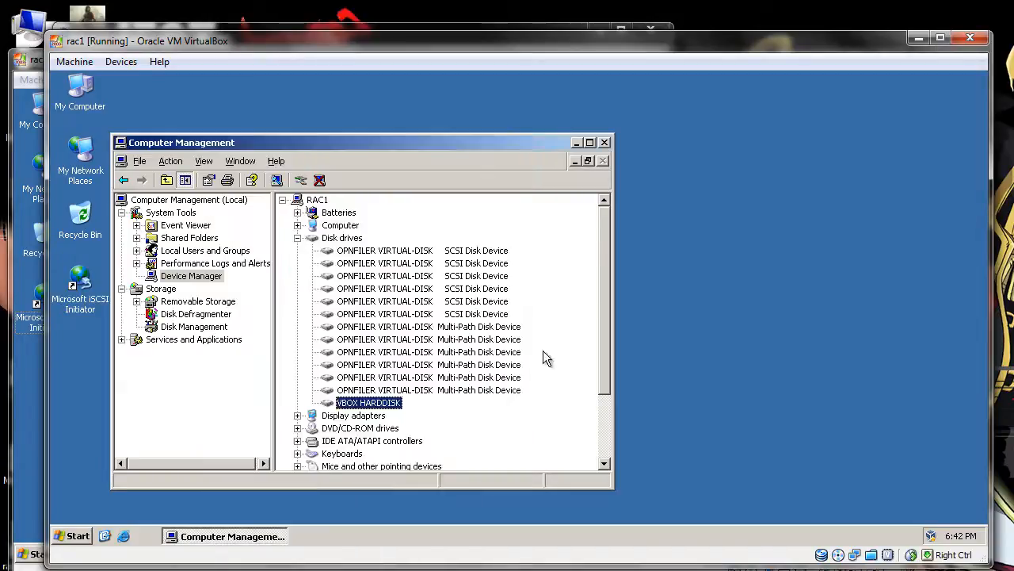
{"action": "left_click", "coordinate": [603, 144]}
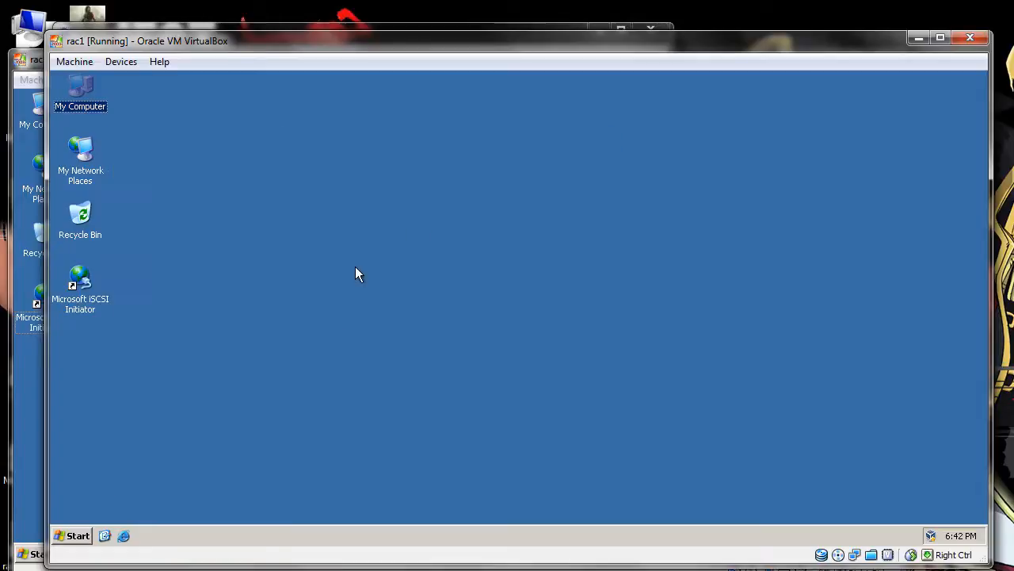
Switch to rac2, open Computer Management and expand the disk drives in Device Manager.
{"action": "left_click", "coordinate": [30, 107]}
{"action": "right_click", "coordinate": [45, 96]}
{"action": "left_click", "coordinate": [138, 144]}
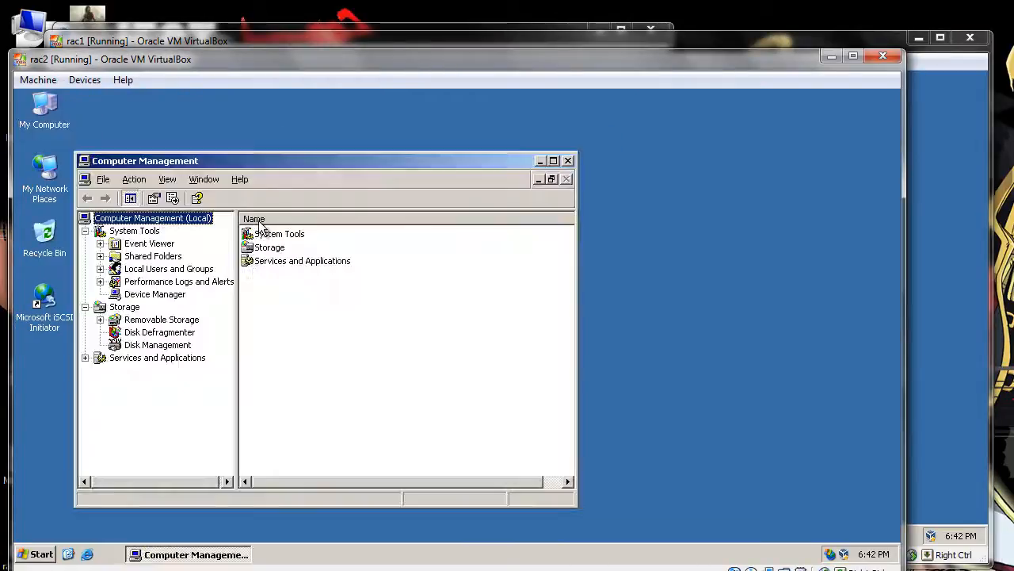
{"action": "left_click", "coordinate": [156, 294]}
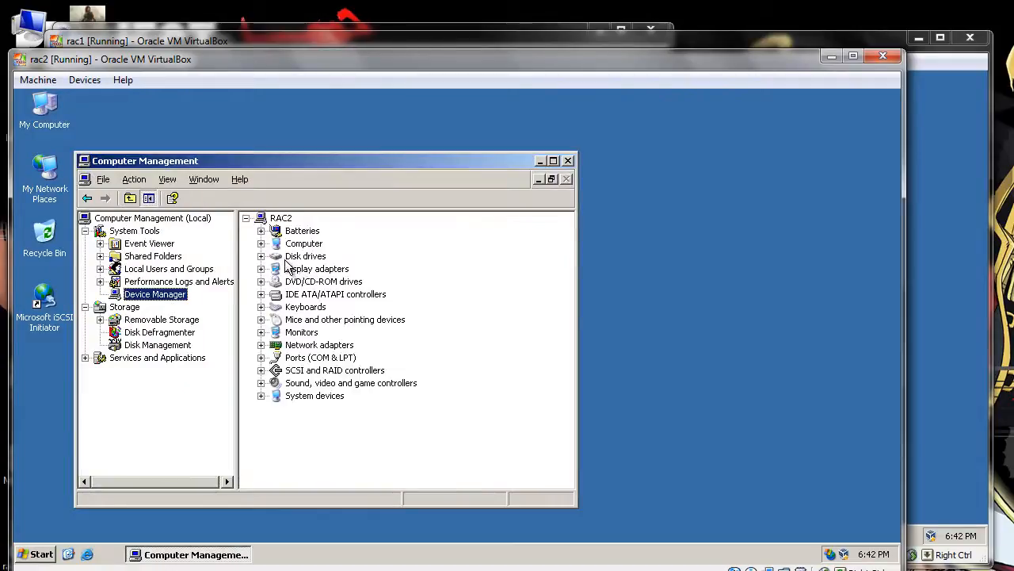
{"action": "left_click", "coordinate": [261, 256]}
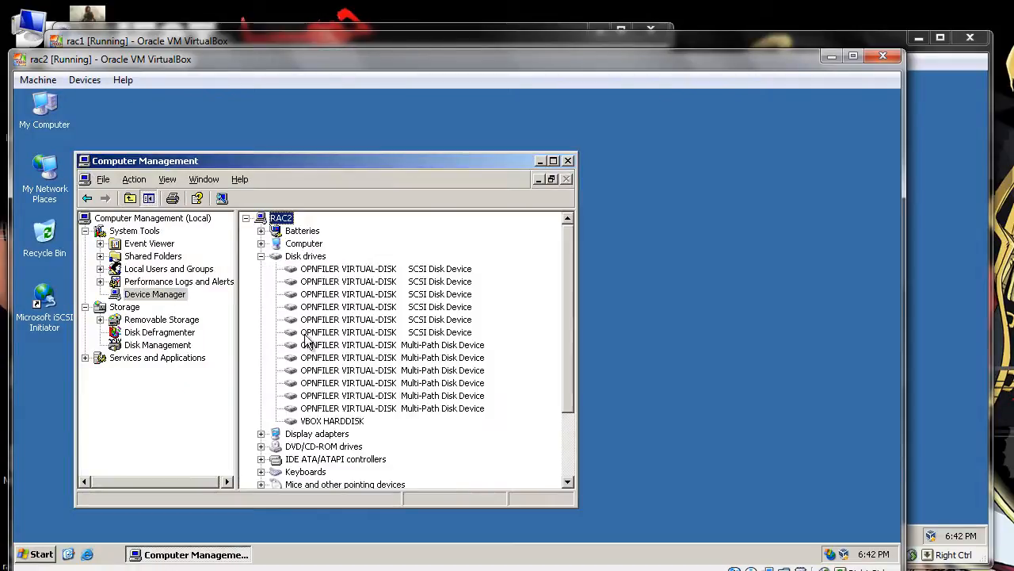
Check the write caching policies of the fourth OPNFILER VIRTUAL-DISK Multi-Path Disk Device on rac2 and accept its properties.
{"action": "left_click", "coordinate": [369, 383]}
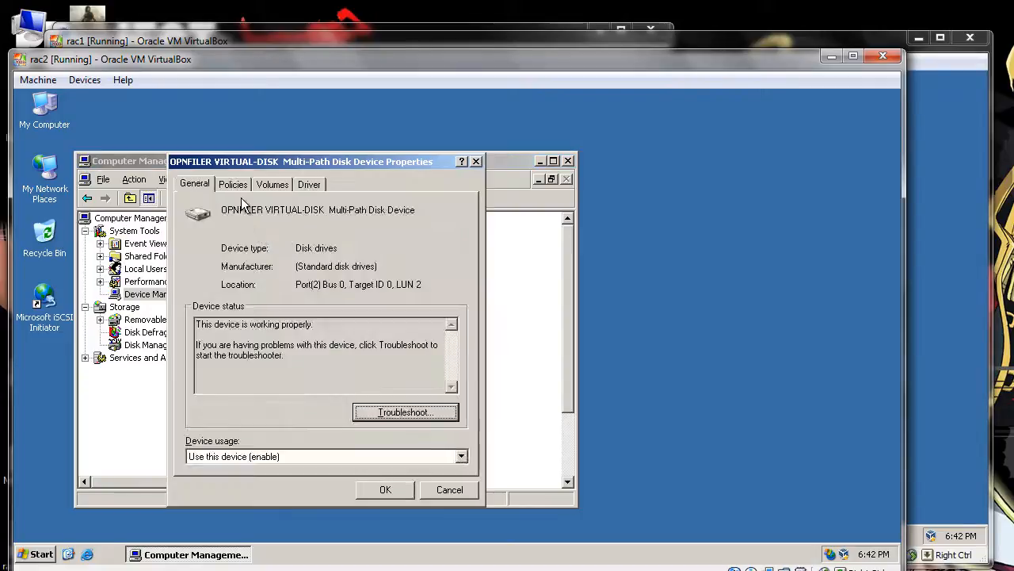
{"action": "left_click", "coordinate": [233, 184]}
{"action": "left_click", "coordinate": [386, 487]}
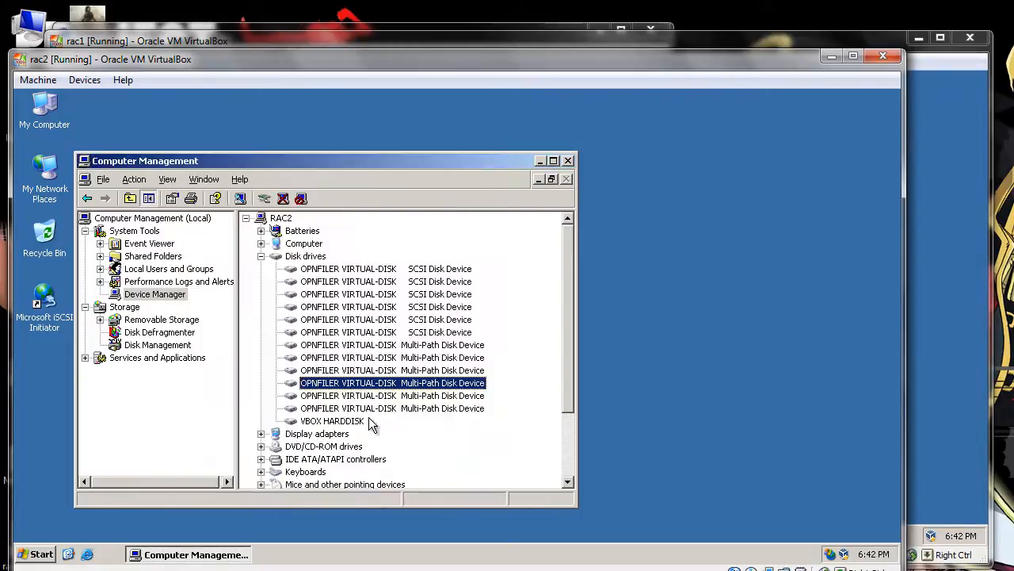
Disable write caching on rac2's VBOX HARDDISK and accept the change.
{"action": "double_click", "coordinate": [346, 420]}
{"action": "left_click", "coordinate": [246, 185]}
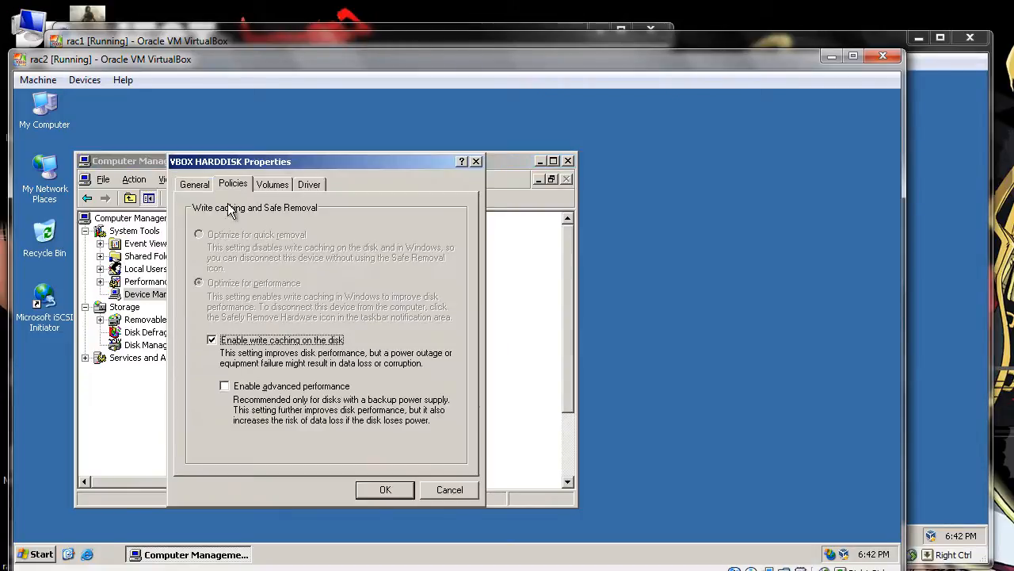
{"action": "left_click", "coordinate": [268, 341]}
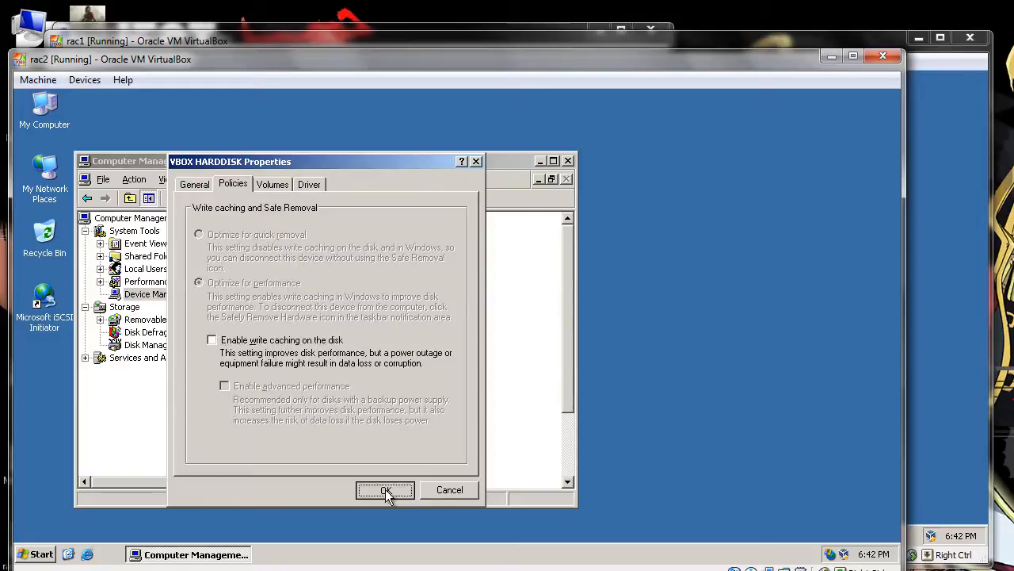
{"action": "left_click", "coordinate": [385, 489]}
Switch back to rac1 and open Disk Management in Computer Management.
{"action": "left_click", "coordinate": [935, 349]}
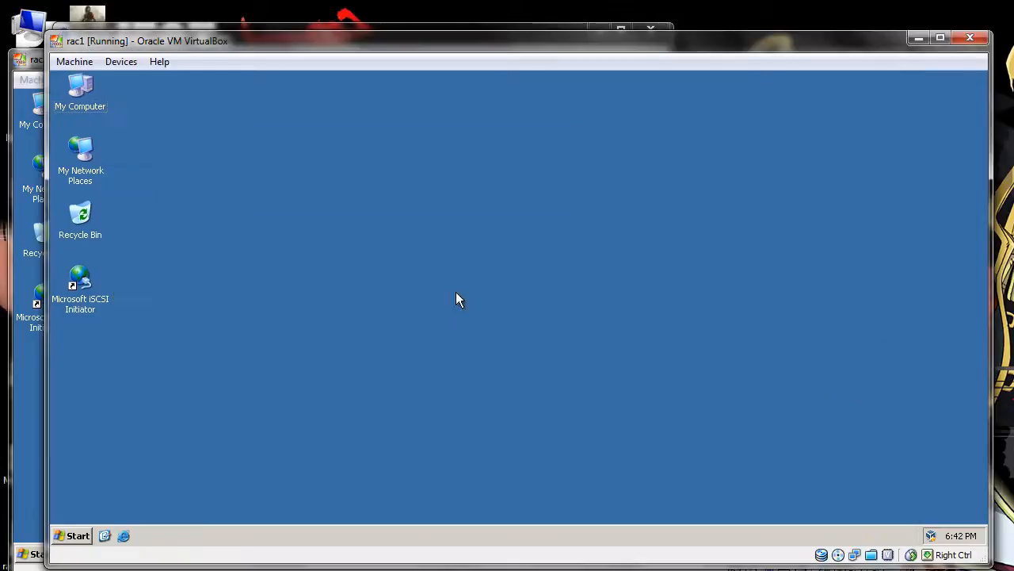
{"action": "right_click", "coordinate": [101, 94]}
{"action": "right_click", "coordinate": [94, 91]}
{"action": "left_click", "coordinate": [129, 140]}
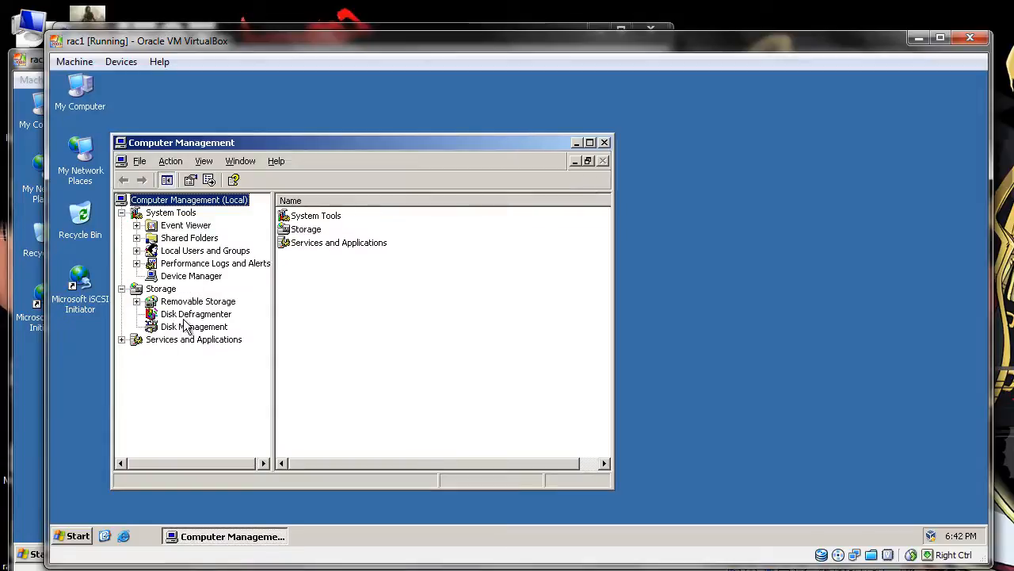
{"action": "left_click", "coordinate": [194, 326]}
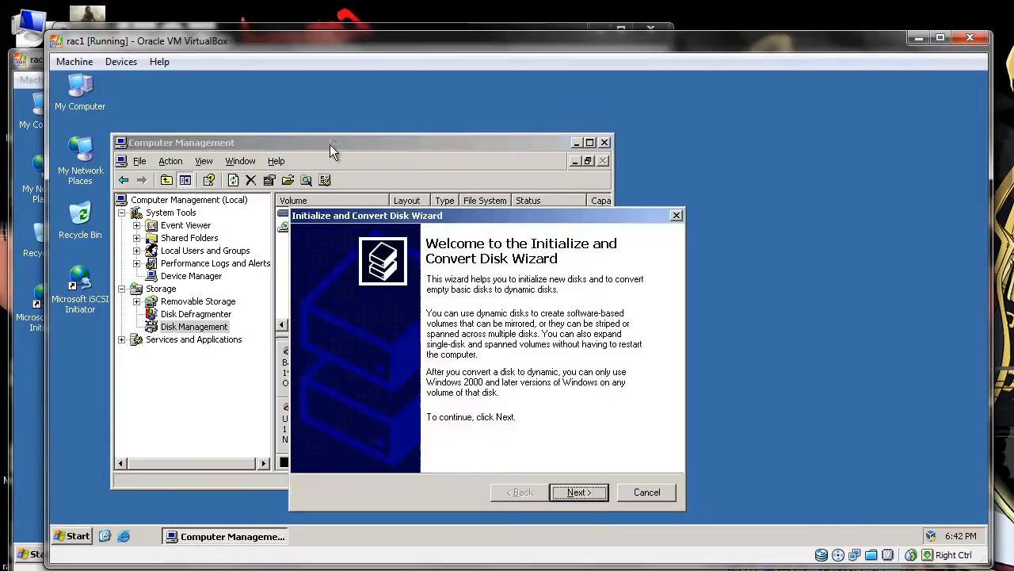
Initialize Disk 1 through Disk 6 without converting any to dynamic, and maximize the Computer Management window.
{"action": "left_click", "coordinate": [582, 491]}
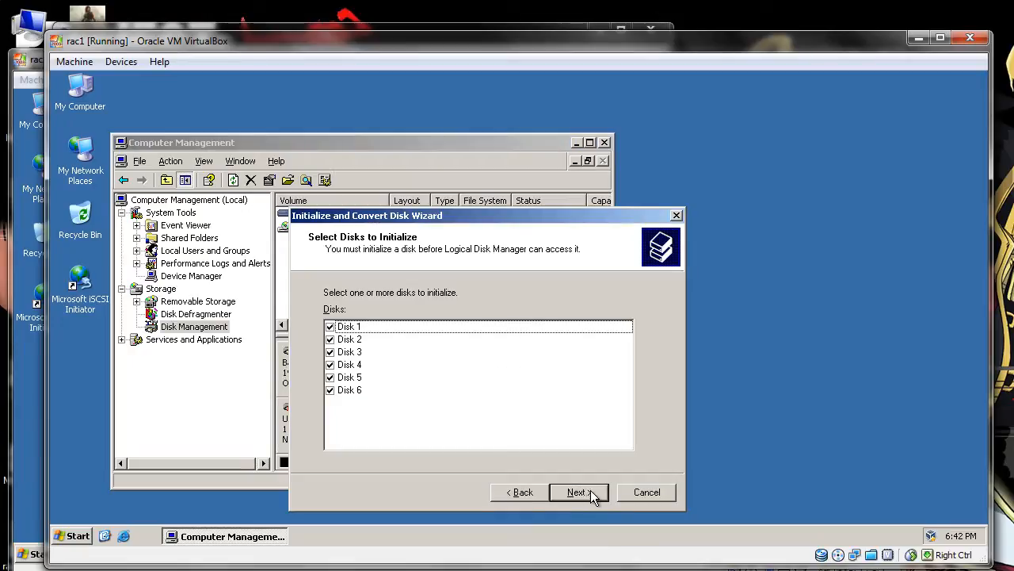
{"action": "left_click", "coordinate": [585, 494]}
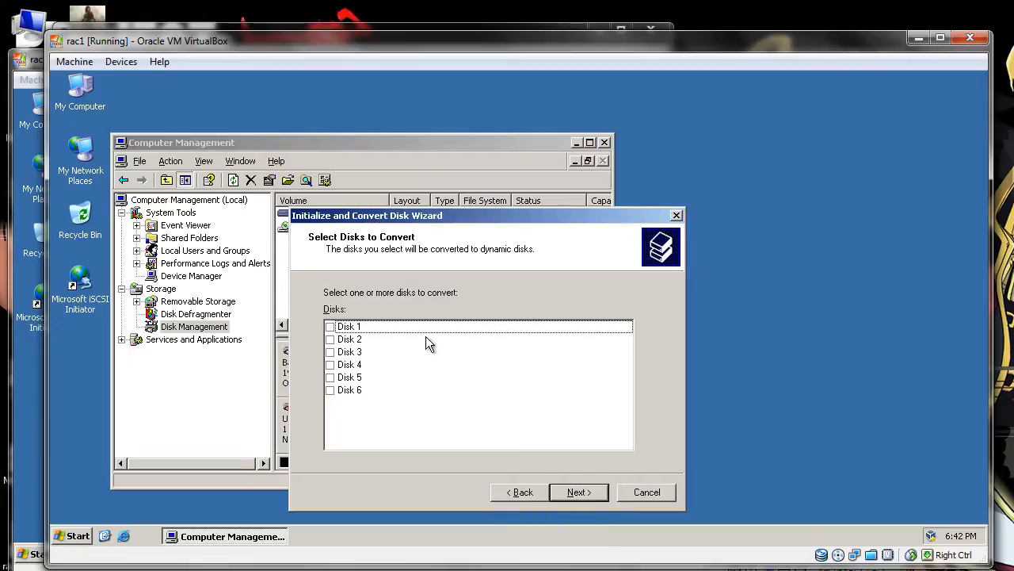
{"action": "left_click", "coordinate": [576, 491]}
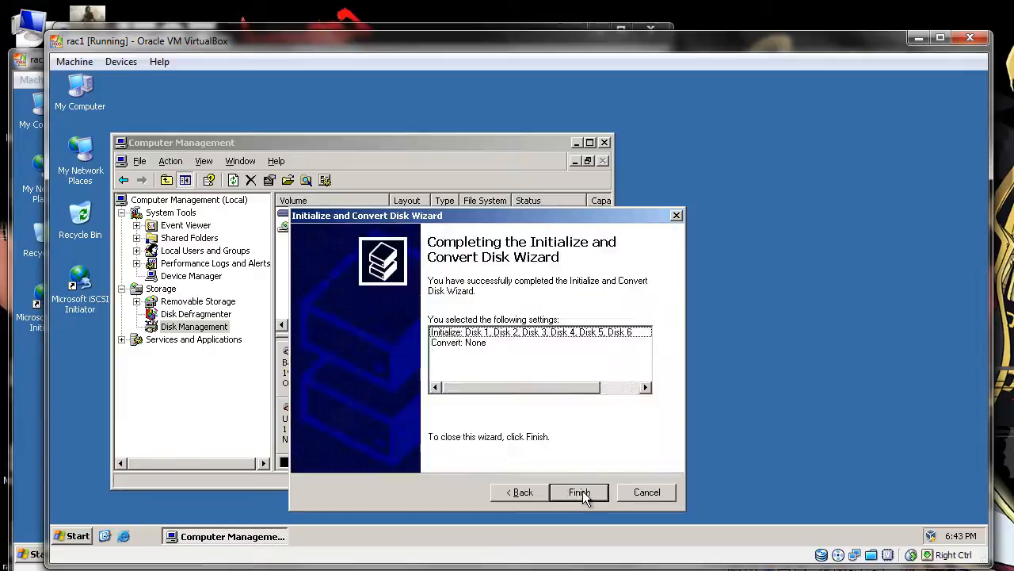
{"action": "left_click", "coordinate": [580, 491]}
{"action": "double_click", "coordinate": [424, 144]}
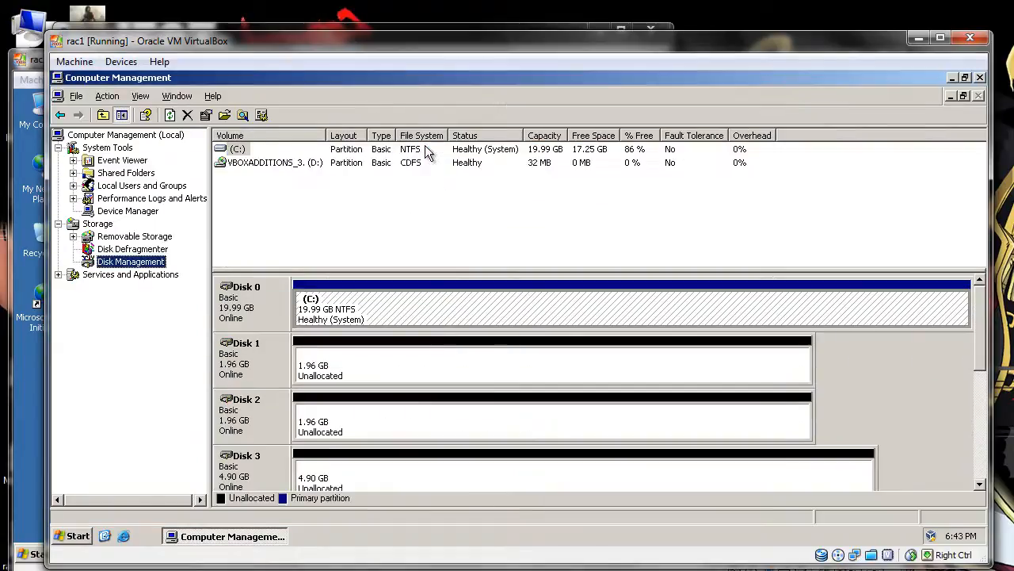
Create an extended partition of 2008 MB on the unallocated space of Disk 1.
{"action": "mouse_move", "coordinate": [986, 317]}
{"action": "left_mouse_down"}
{"action": "mouse_move", "coordinate": [986, 372]}
{"action": "mouse_move", "coordinate": [978, 308]}
{"action": "left_mouse_up"}
{"action": "left_click", "coordinate": [492, 348]}
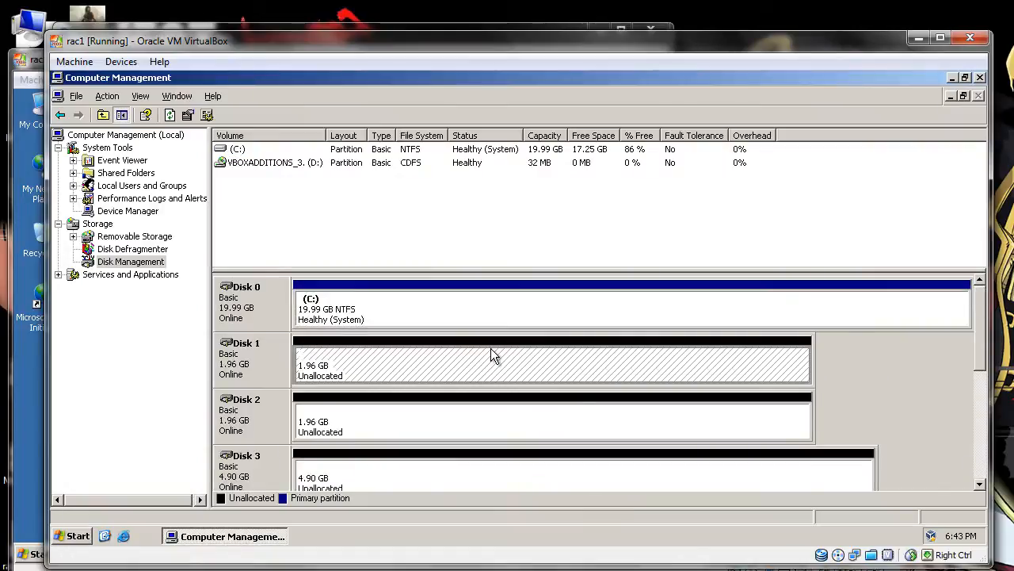
{"action": "right_click", "coordinate": [490, 348]}
{"action": "left_click", "coordinate": [531, 358]}
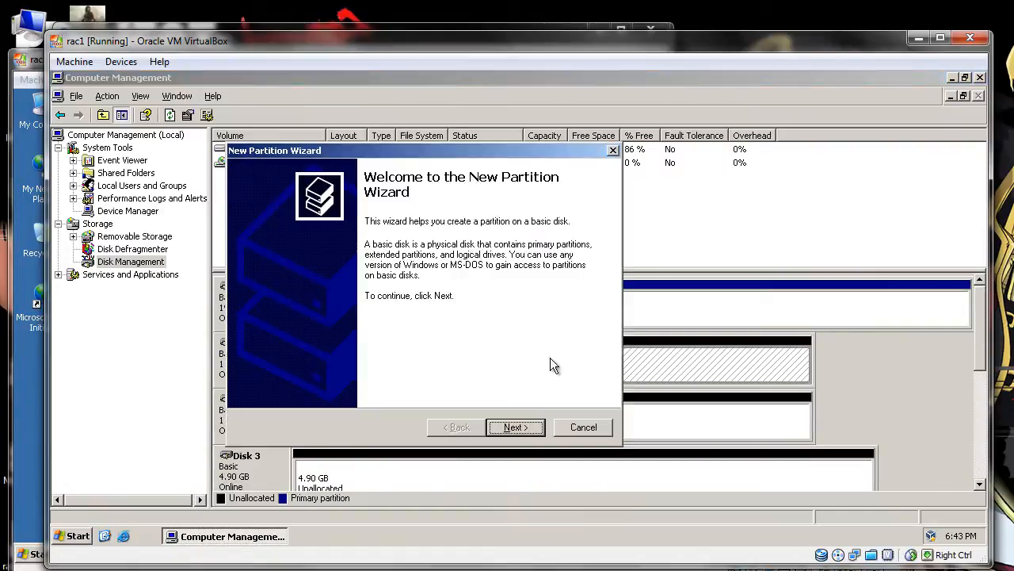
{"action": "key", "text": "Return"}
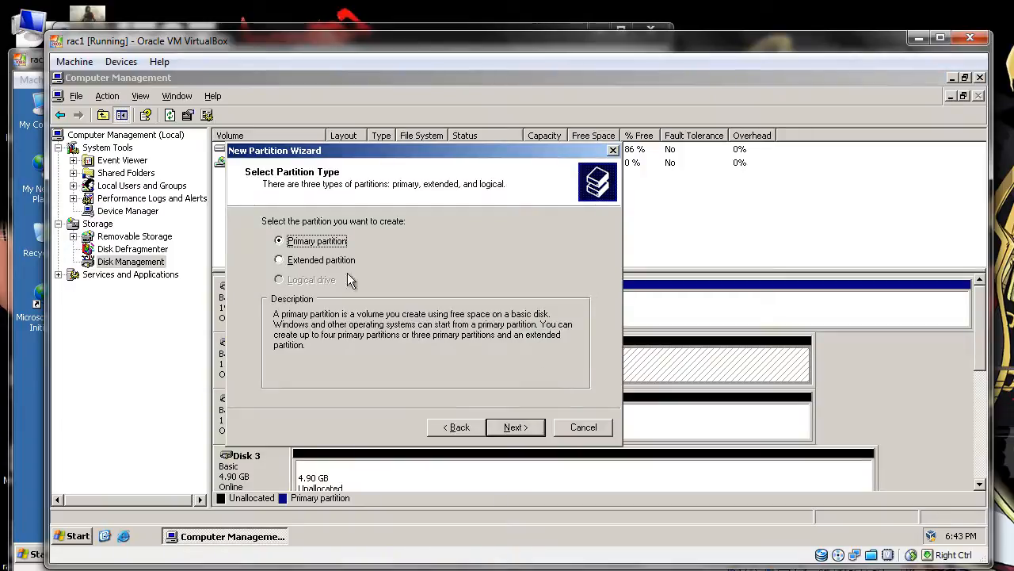
{"action": "left_click", "coordinate": [315, 263]}
{"action": "key", "text": "Return"}
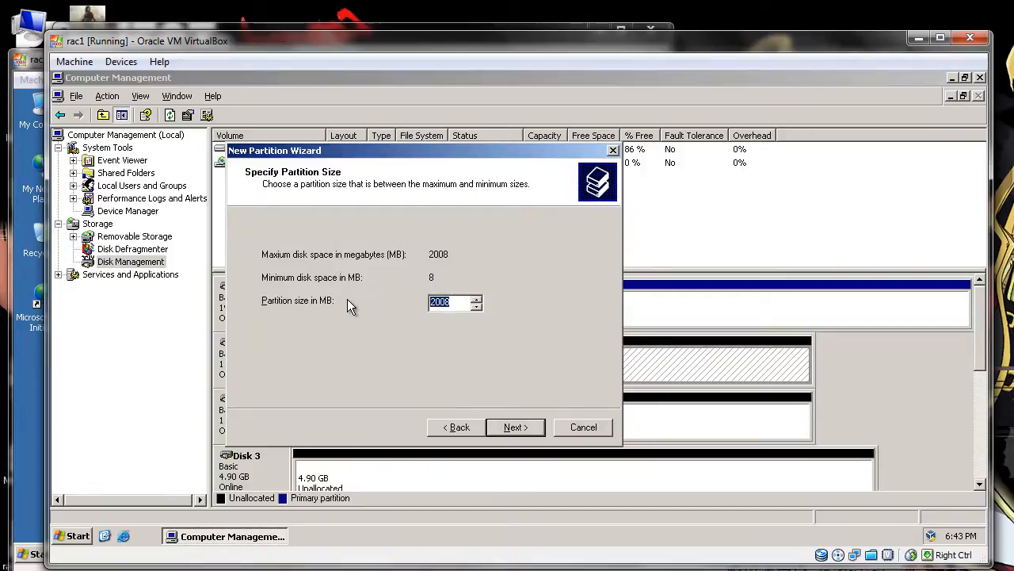
{"action": "key", "text": "Return"}
{"action": "key", "text": "Return"}
Create an extended partition of 2008 MB on the unallocated space of Disk 2.
{"action": "left_click", "coordinate": [479, 418]}
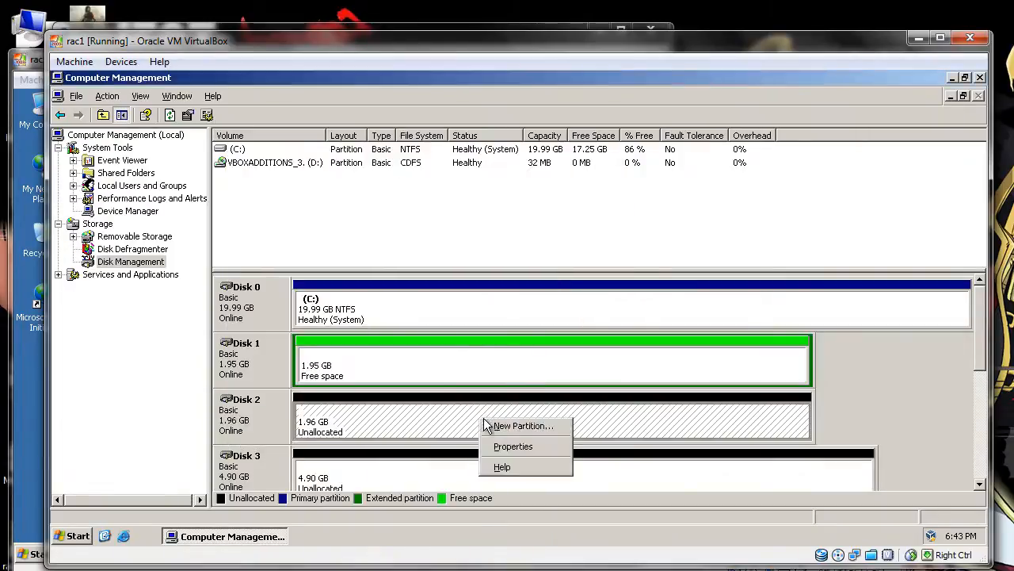
{"action": "right_click", "coordinate": [480, 418]}
{"action": "left_click", "coordinate": [515, 426]}
{"action": "key", "text": "Return"}
{"action": "left_click", "coordinate": [325, 262]}
{"action": "key", "text": "Return"}
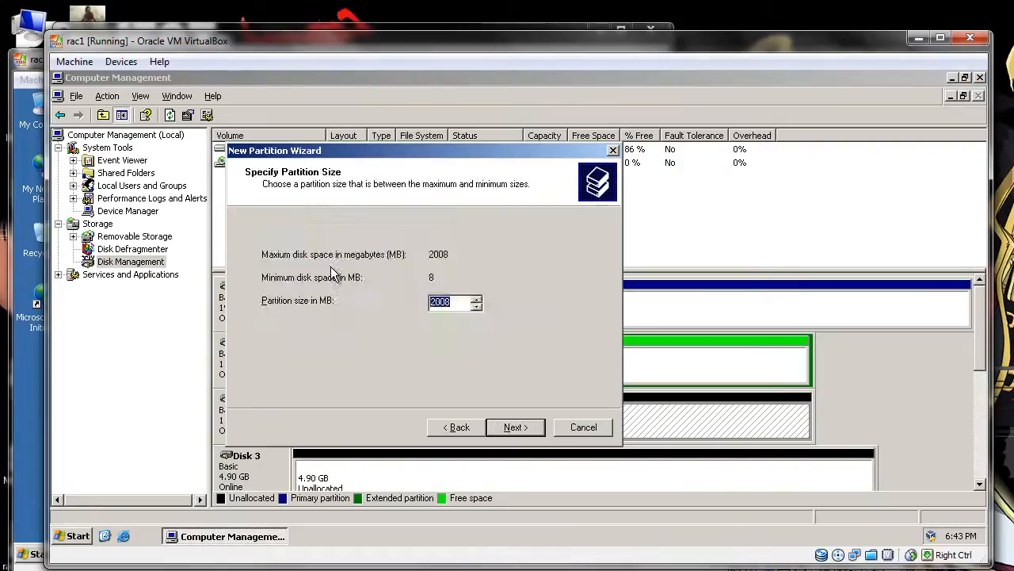
{"action": "key", "text": "Return"}
{"action": "key", "text": "Return"}
Create an extended partition of 5020 MB on the unallocated space of Disk 3.
{"action": "left_click", "coordinate": [464, 476]}
{"action": "right_click", "coordinate": [464, 476]}
{"action": "left_click", "coordinate": [507, 486]}
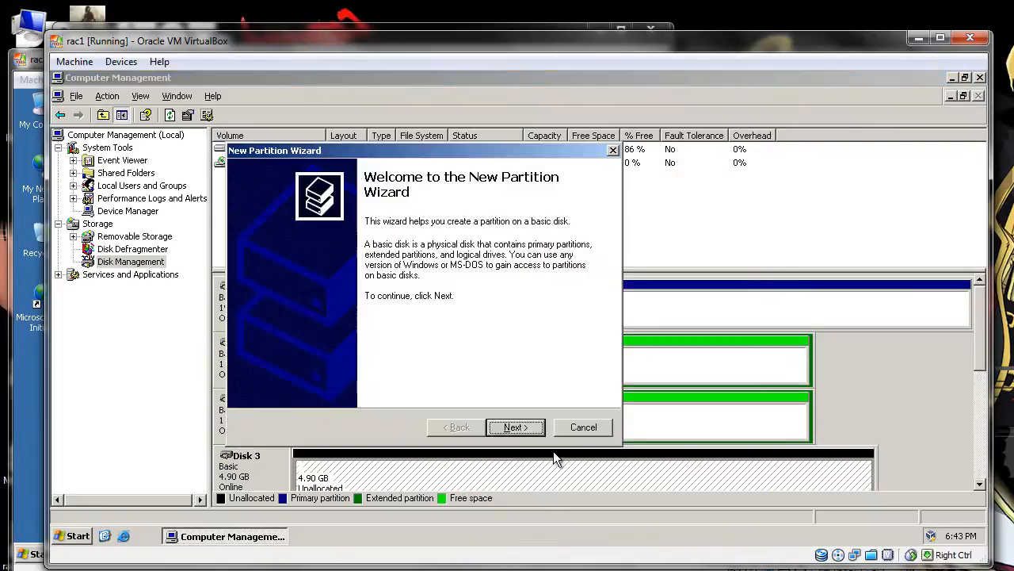
{"action": "key", "text": "Return"}
{"action": "left_click", "coordinate": [321, 260]}
{"action": "key", "text": "Return"}
{"action": "key", "text": "Return"}
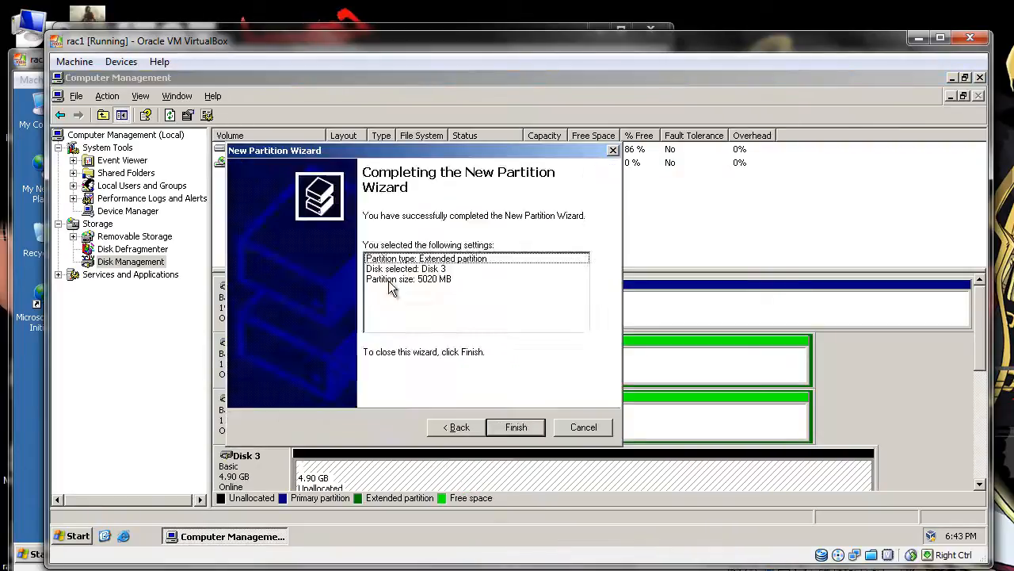
{"action": "key", "text": "Return"}
Create an extended partition on Disk 4 that uses all of its unallocated space.
{"action": "left_click", "coordinate": [983, 366]}
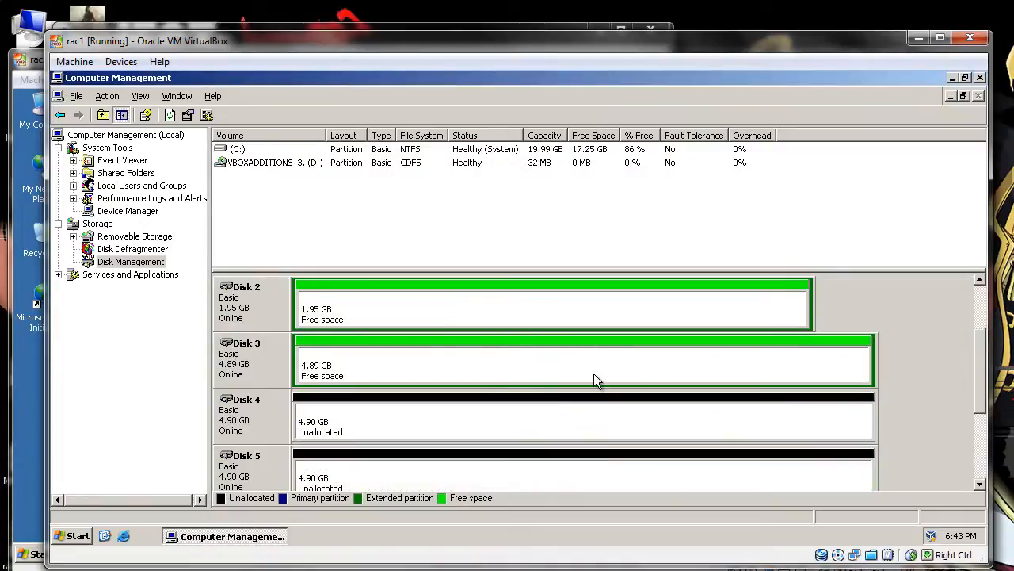
{"action": "left_click", "coordinate": [504, 416]}
{"action": "right_click", "coordinate": [505, 416]}
{"action": "left_click", "coordinate": [525, 420]}
{"action": "key", "text": "Return"}
{"action": "left_click", "coordinate": [380, 262]}
{"action": "key", "text": "Return"}
{"action": "key", "text": "Return"}
{"action": "key", "text": "Return"}
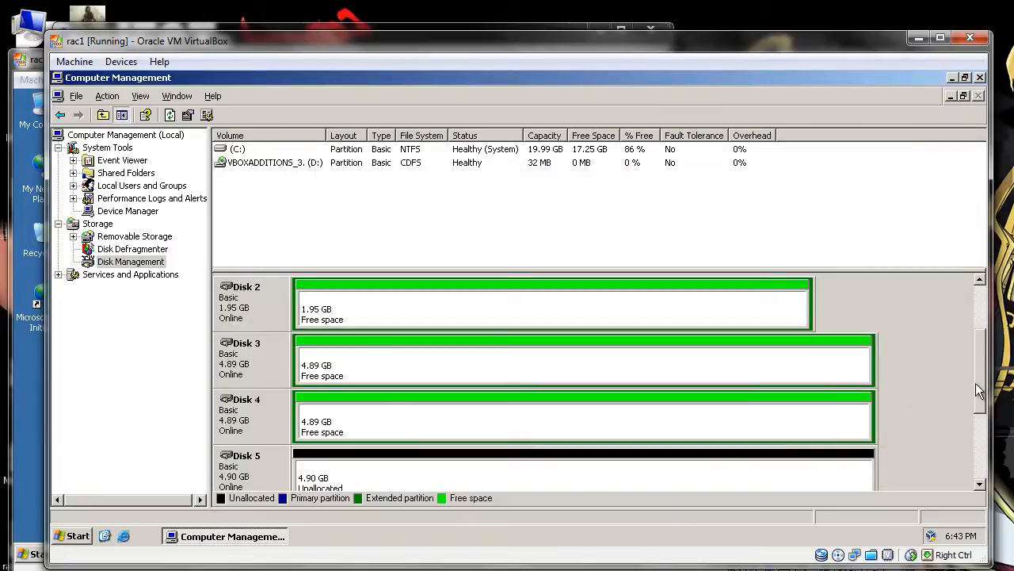
Create an extended partition on Disk 5 that uses all of its unallocated space.
{"action": "scroll", "coordinate": [975, 396], "scroll_direction": "down", "scroll_amount": 2}
{"action": "left_click", "coordinate": [678, 371]}
{"action": "right_click", "coordinate": [678, 371]}
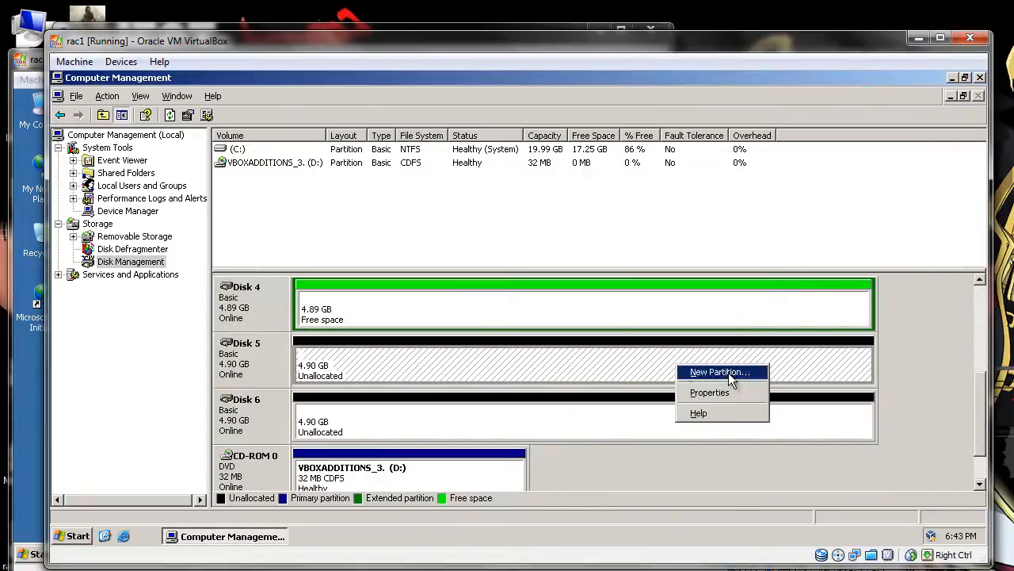
{"action": "left_click", "coordinate": [728, 373]}
{"action": "key", "text": "Return"}
{"action": "left_click", "coordinate": [321, 260]}
{"action": "key", "text": "Return"}
{"action": "key", "text": "Return"}
{"action": "key", "text": "Return"}
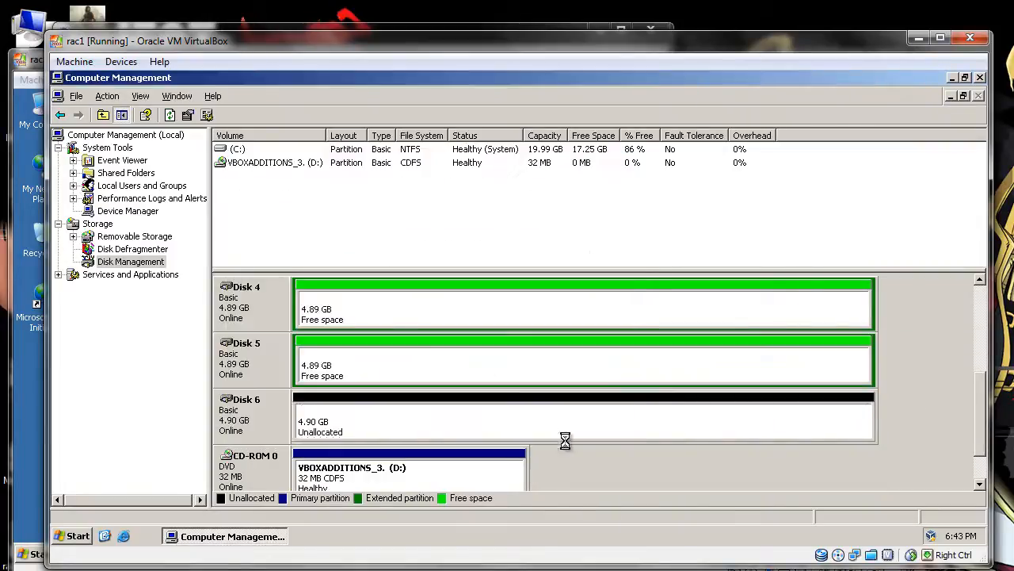
Create an extended partition of 5020 MB on the unallocated space of Disk 6.
{"action": "left_click", "coordinate": [607, 421]}
{"action": "right_click", "coordinate": [624, 426]}
{"action": "left_click", "coordinate": [584, 424]}
{"action": "right_click", "coordinate": [619, 421]}
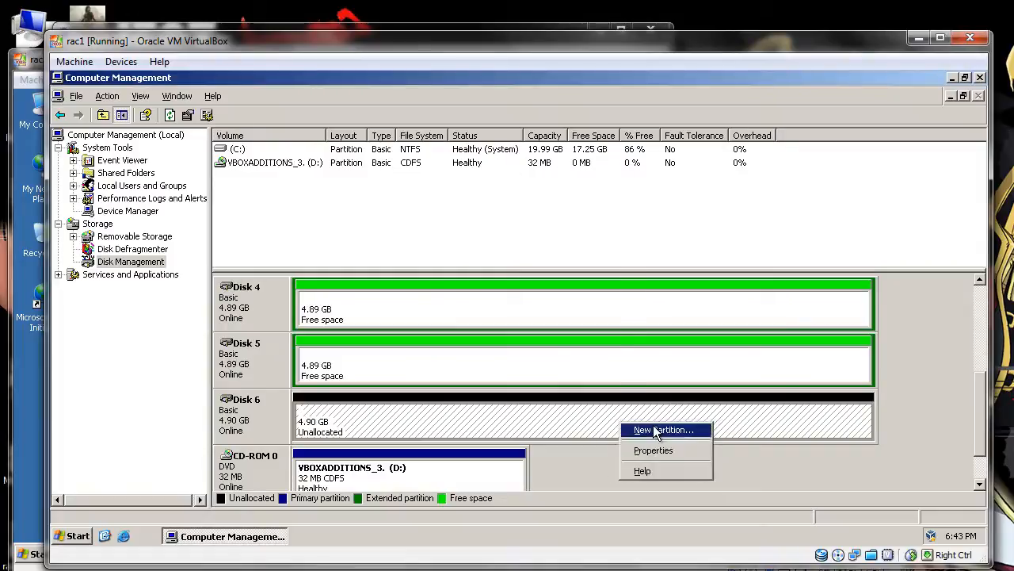
{"action": "left_click", "coordinate": [642, 428]}
{"action": "key", "text": "Return"}
{"action": "left_click", "coordinate": [321, 261]}
{"action": "key", "text": "Return"}
{"action": "key", "text": "Return"}
{"action": "key", "text": "Return"}
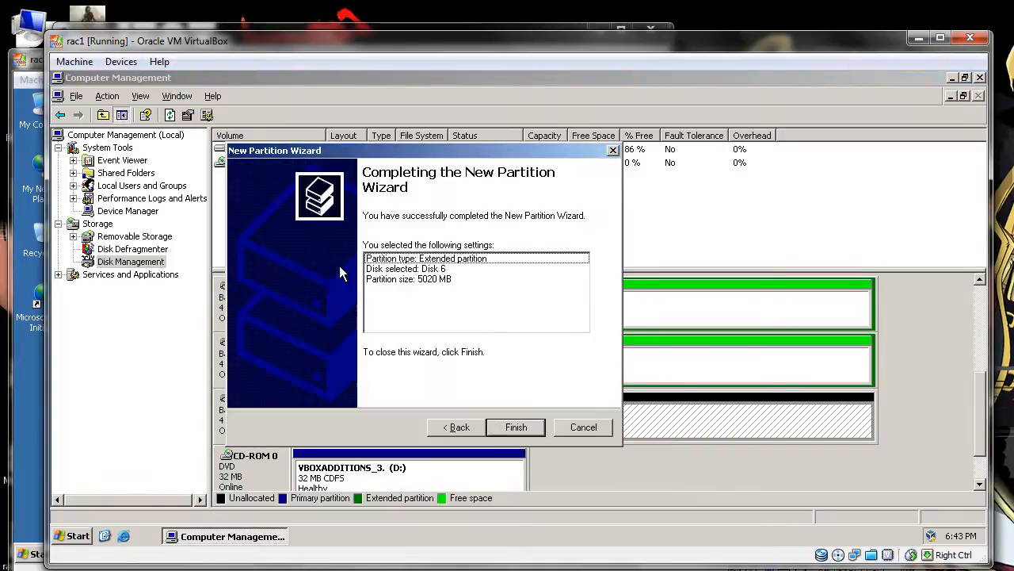
{"action": "left_click_drag", "start_coordinate": [985, 428], "coordinate": [986, 333]}
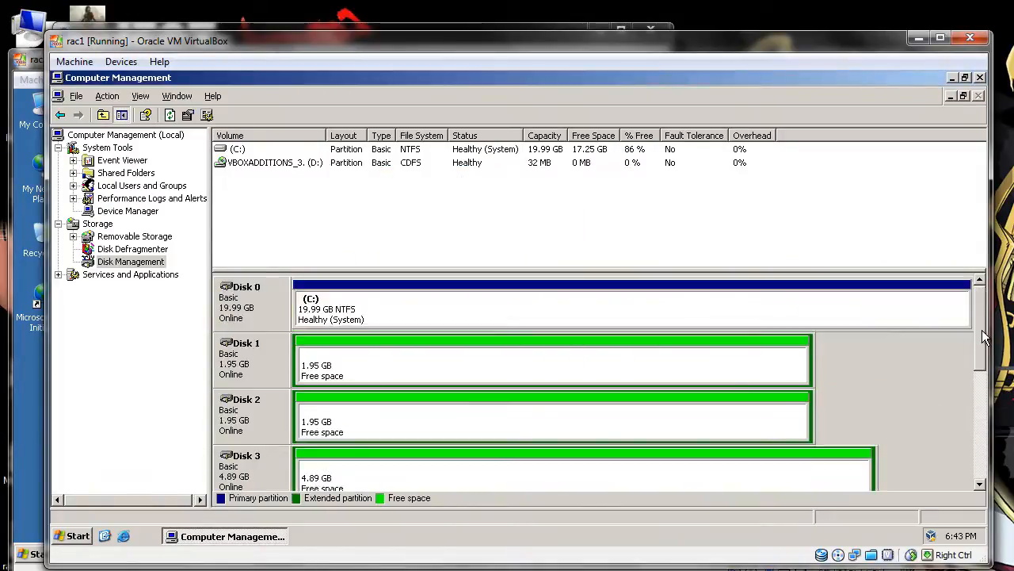
{"action": "left_click", "coordinate": [538, 377]}
{"action": "right_click", "coordinate": [540, 368]}
{"action": "left_click", "coordinate": [580, 376]}
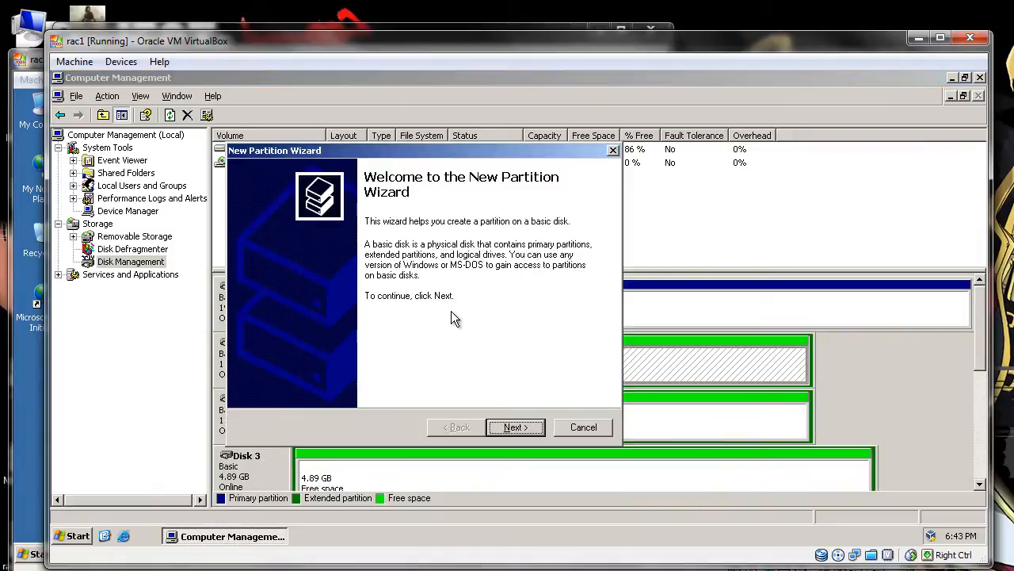
{"action": "left_click", "coordinate": [581, 428]}
Create a logical drive filling the free space of Disk 1, with no drive letter or path assigned and no formatting.
{"action": "right_click", "coordinate": [573, 368]}
{"action": "left_click", "coordinate": [594, 375]}
{"action": "key", "text": "Return"}
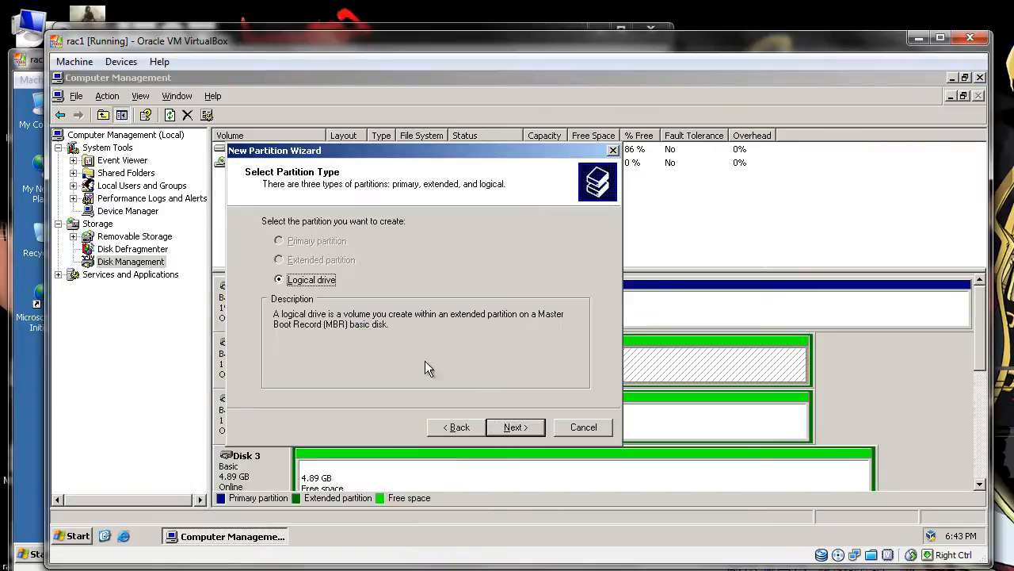
{"action": "key", "text": "Return"}
{"action": "key", "text": "Return"}
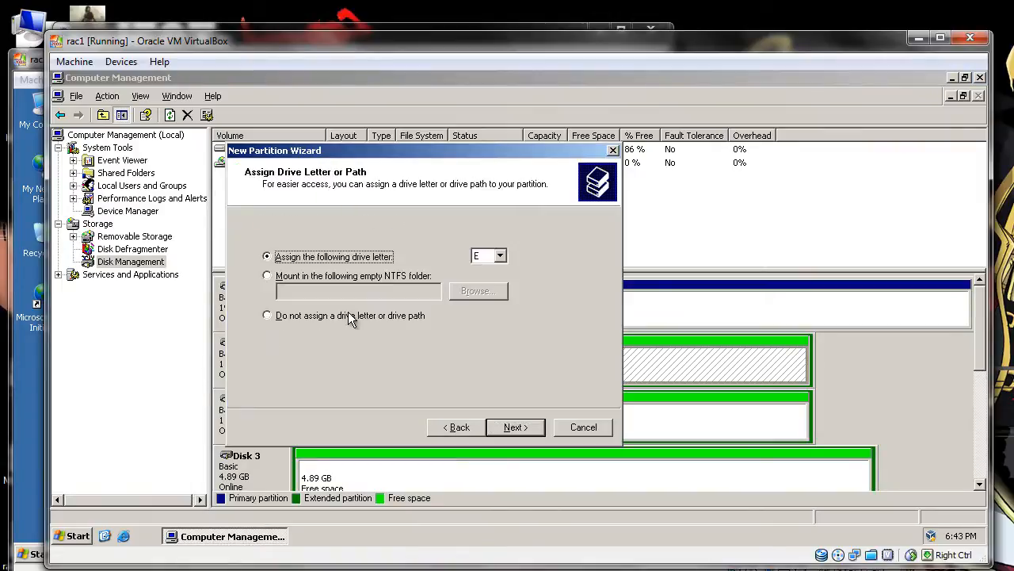
{"action": "left_click", "coordinate": [316, 317]}
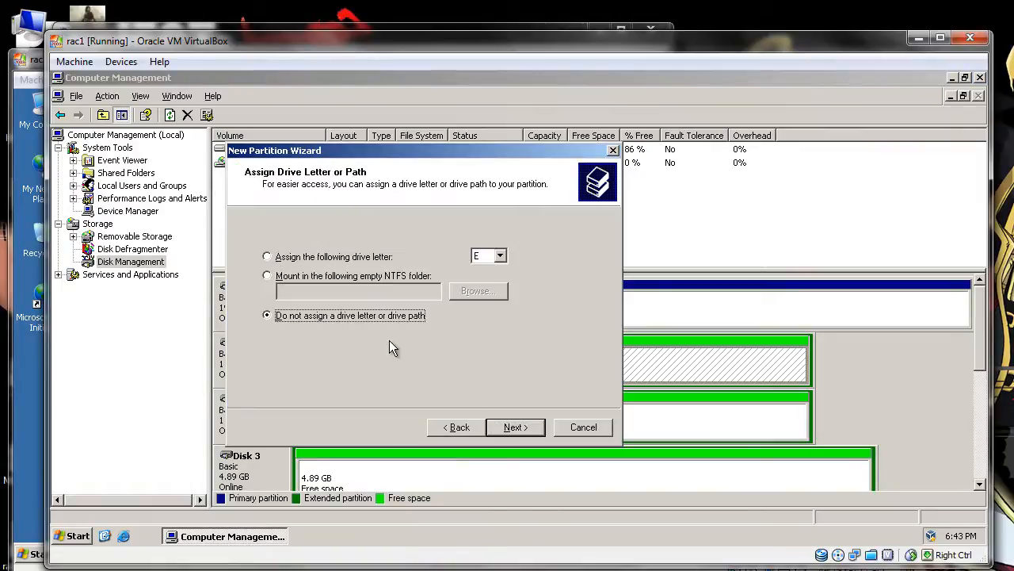
{"action": "key", "text": "Return"}
{"action": "left_click", "coordinate": [320, 252]}
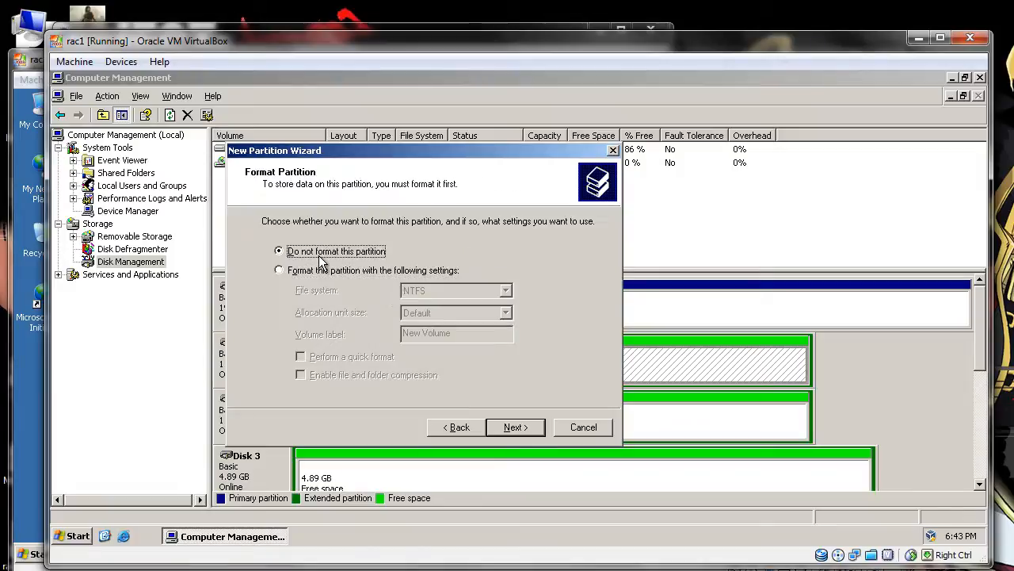
{"action": "key", "text": "Return"}
{"action": "key", "text": "Return"}
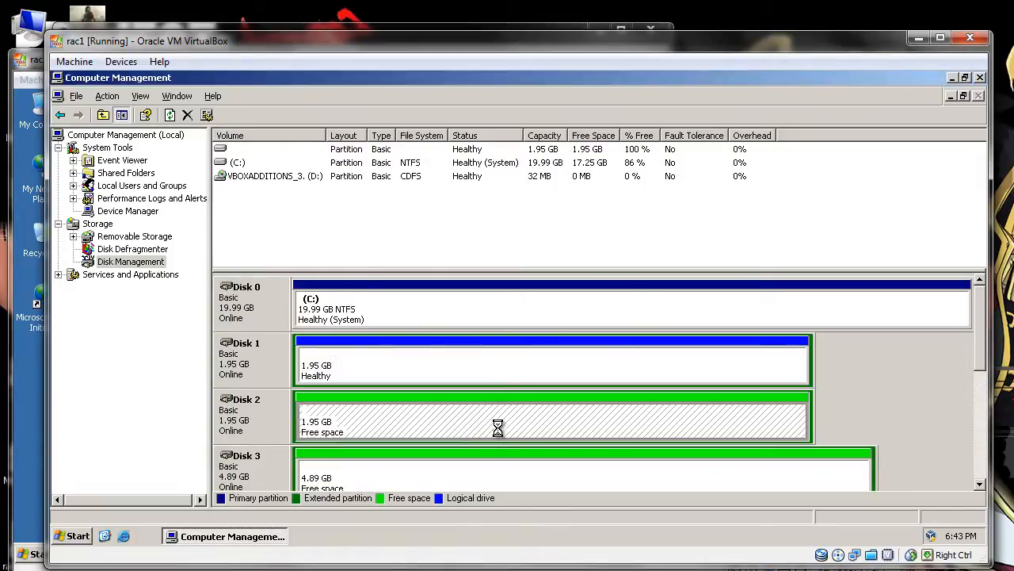
Create a logical drive filling the free space of Disk 2, with no drive letter or path assigned and no formatting.
{"action": "right_click", "coordinate": [482, 421]}
{"action": "left_click", "coordinate": [507, 428]}
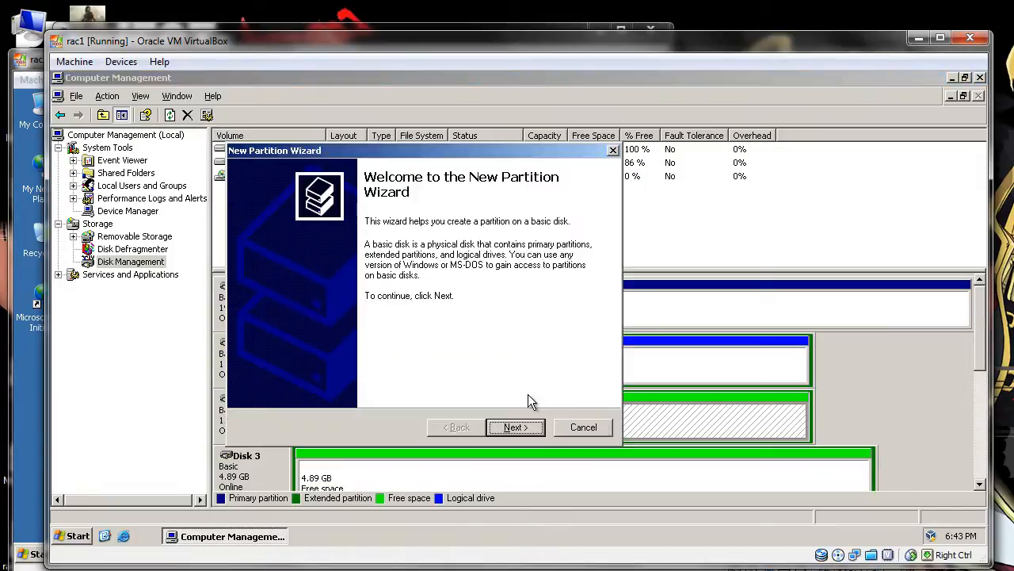
{"action": "left_click", "coordinate": [517, 427]}
{"action": "key", "text": "Return"}
{"action": "key", "text": "Return"}
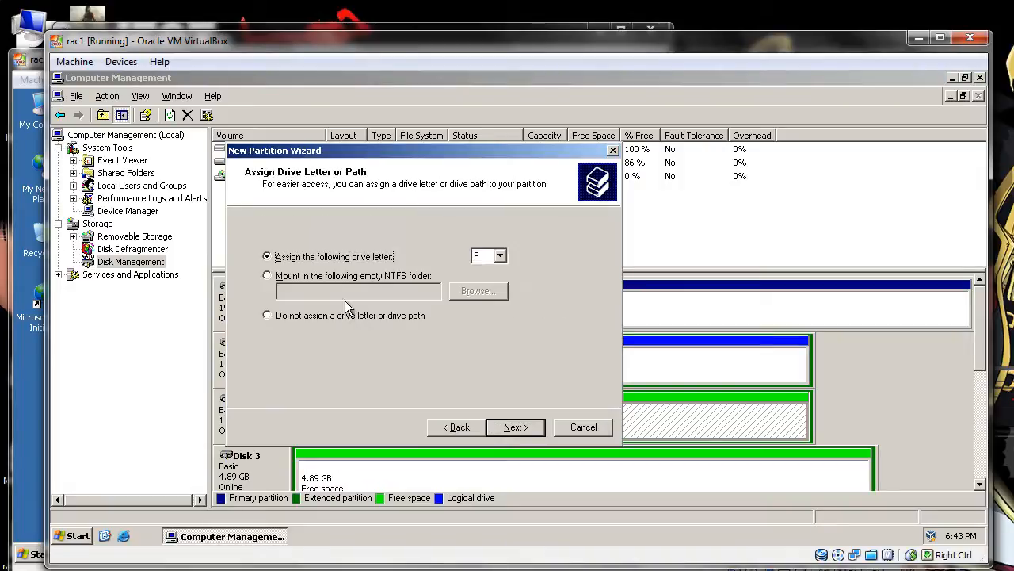
{"action": "left_click", "coordinate": [325, 314]}
{"action": "key", "text": "Return"}
{"action": "left_click", "coordinate": [323, 253]}
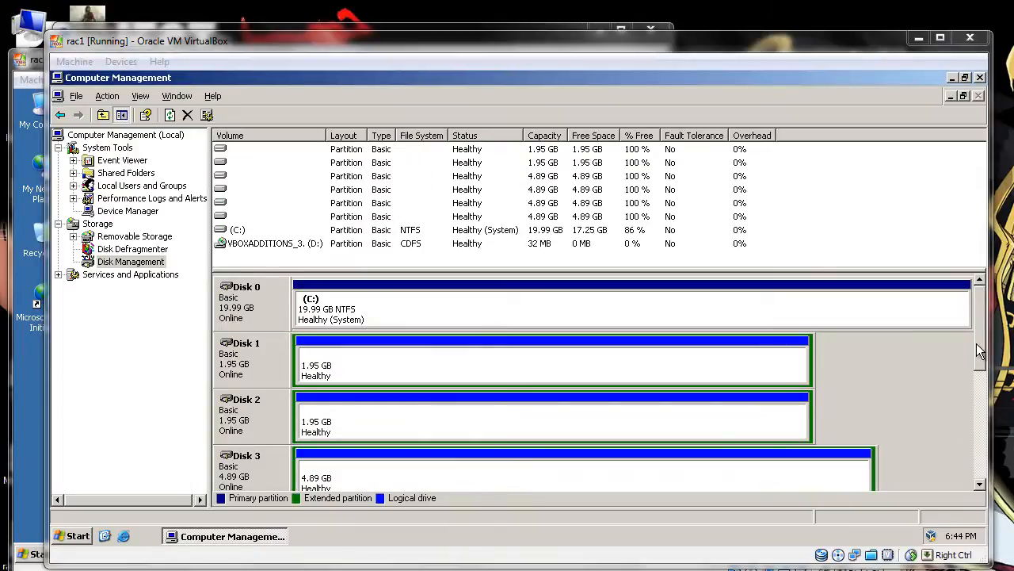
Check the logical drives on the remaining shared disks, Disk 4 to Disk 6.
{"action": "left_click_drag", "start_coordinate": [982, 343], "coordinate": [982, 423]}
{"action": "left_click", "coordinate": [803, 439]}
{"action": "left_click", "coordinate": [765, 366]}
{"action": "left_click", "coordinate": [749, 324]}
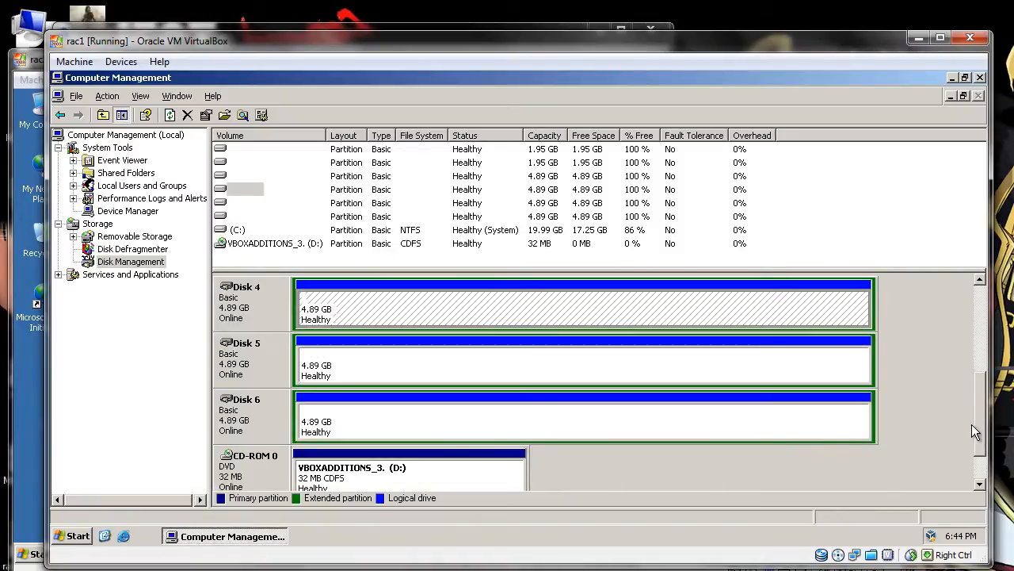
{"action": "scroll", "coordinate": [543, 428], "scroll_direction": "up", "scroll_amount": 5}
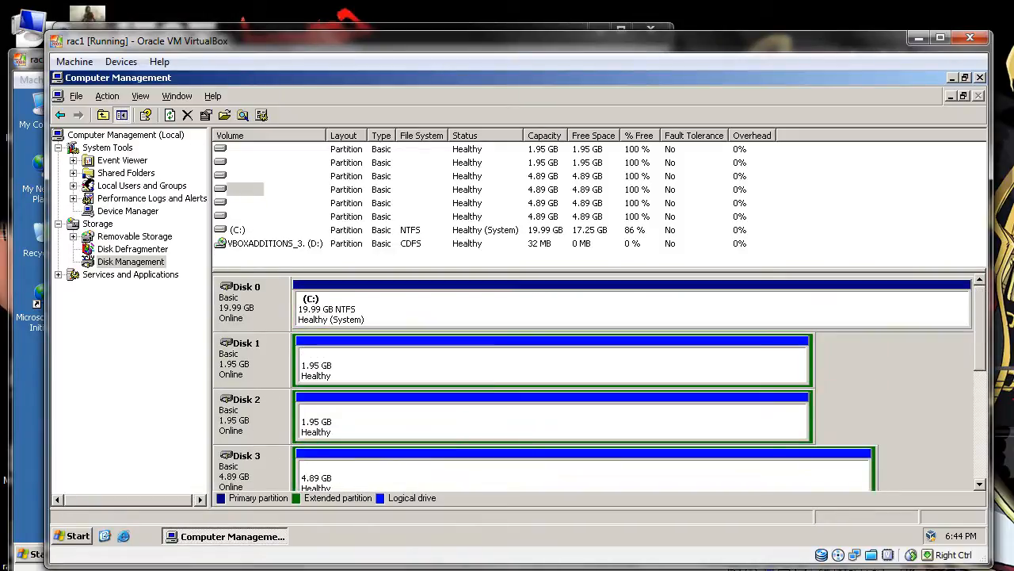
Switch to the rac2 machine and initialize Disks 1 to 6 in Disk Management without converting any to dynamic.
{"action": "key", "text": "alt+Tab"}
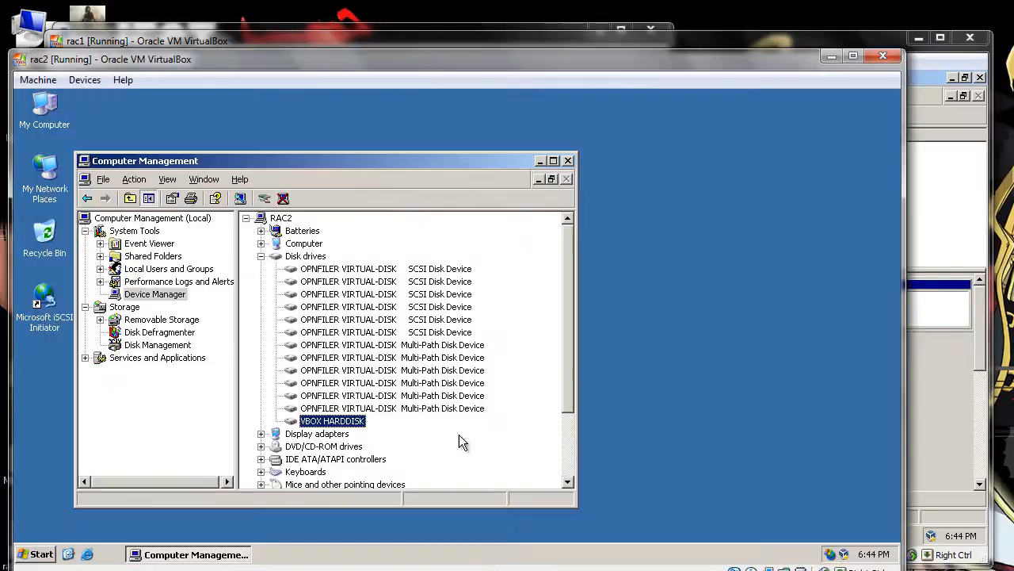
{"action": "left_click", "coordinate": [141, 346]}
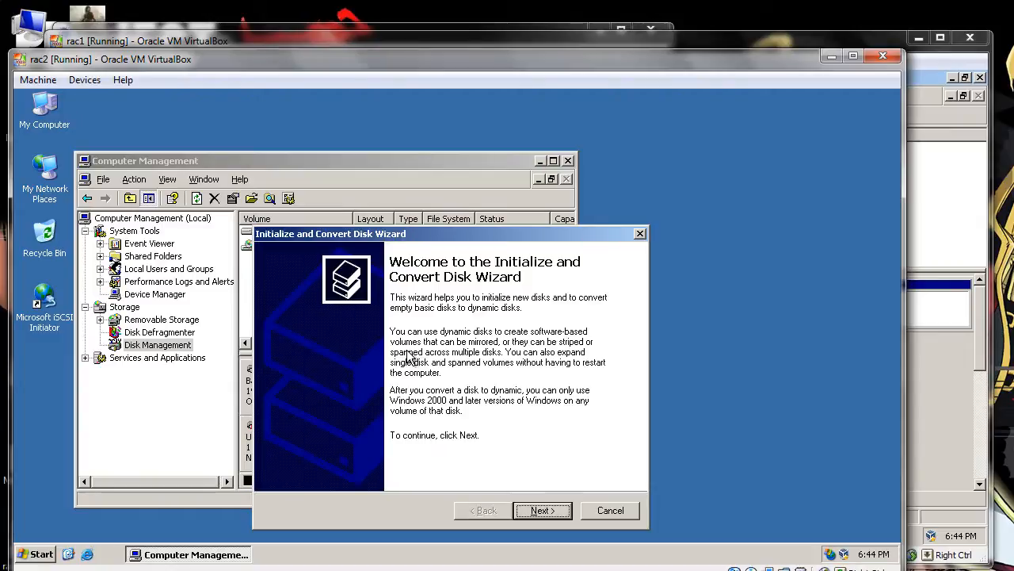
{"action": "key", "text": "Return"}
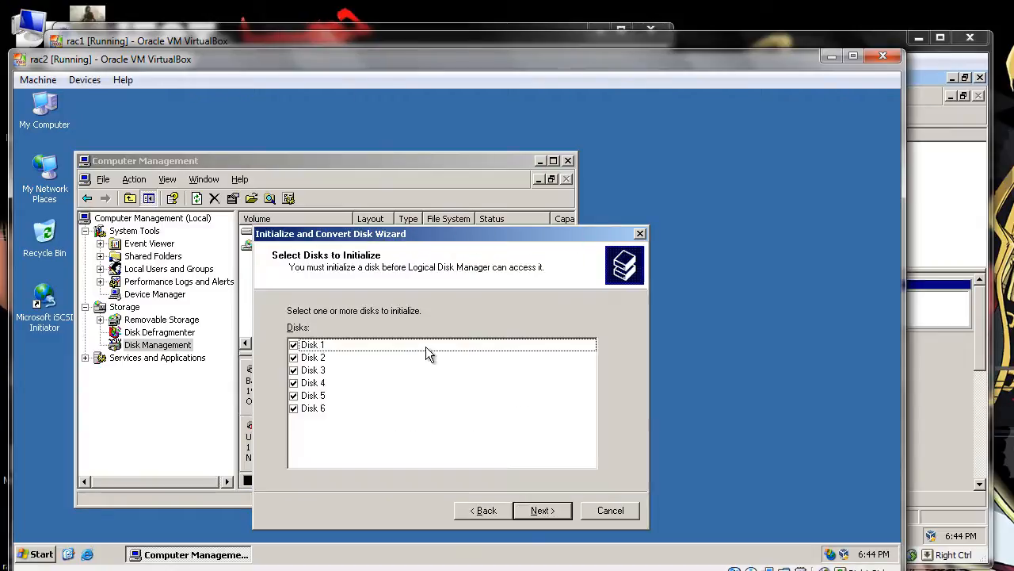
{"action": "key", "text": "Return"}
{"action": "key", "text": "Return"}
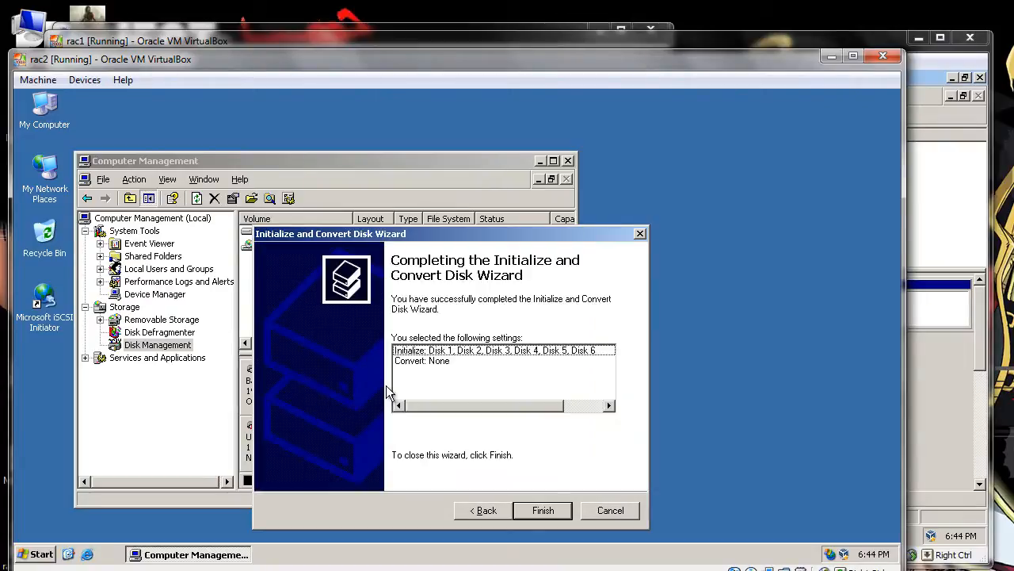
{"action": "key", "text": "Return"}
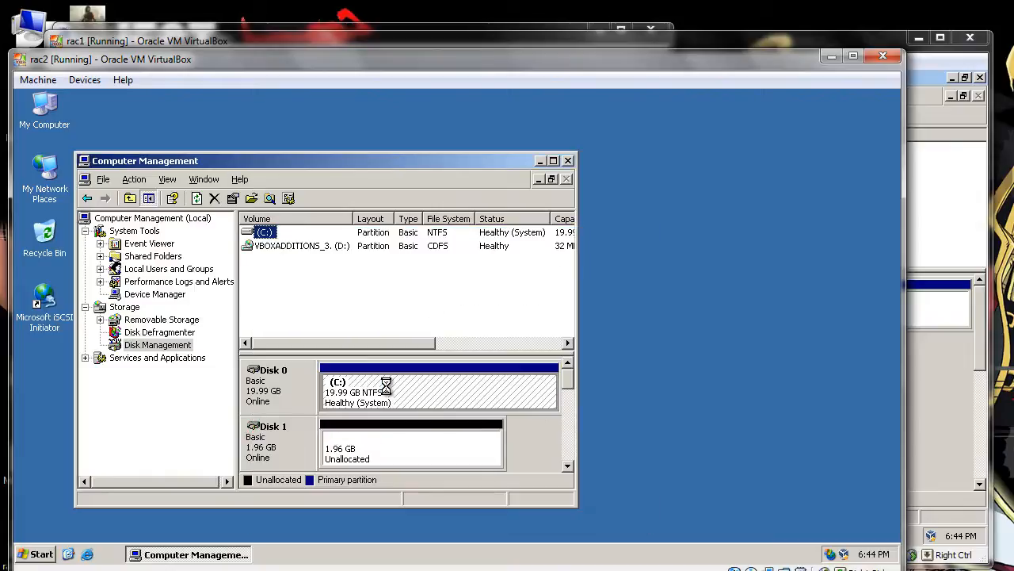
Maximize the Computer Management window on rac2 and select the unallocated space of Disk 1.
{"action": "double_click", "coordinate": [334, 161]}
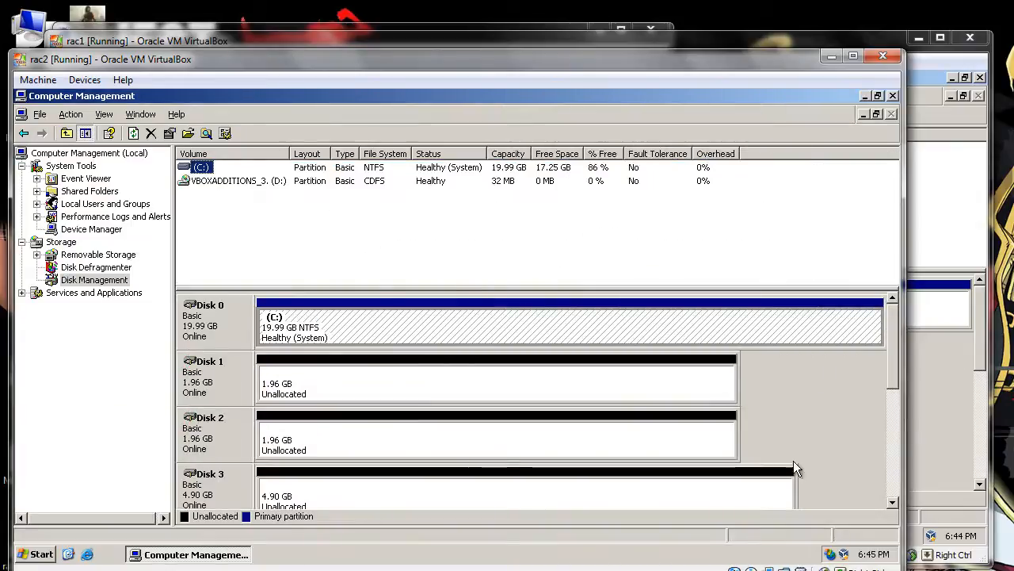
{"action": "left_click", "coordinate": [343, 262]}
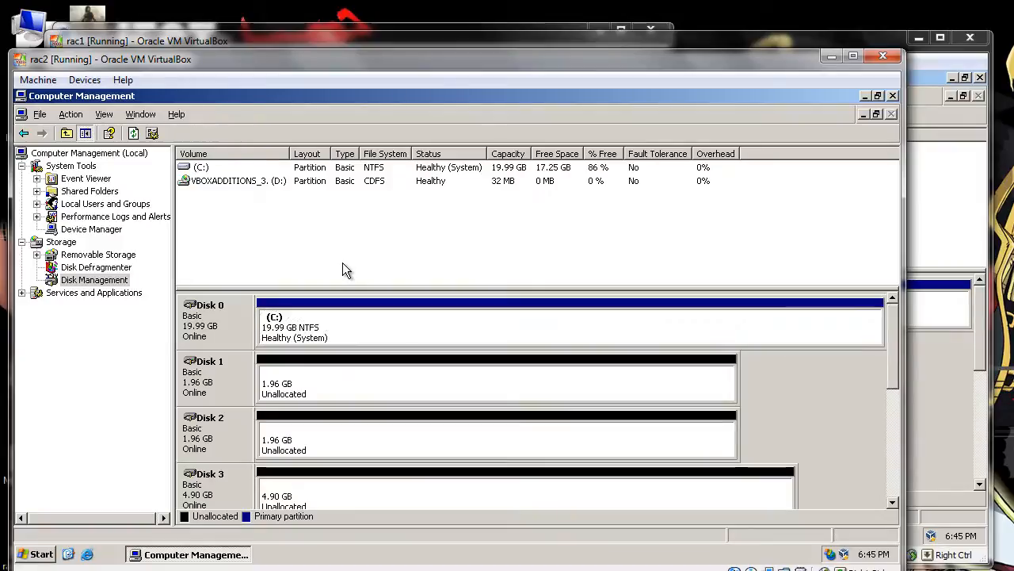
{"action": "left_click", "coordinate": [351, 384]}
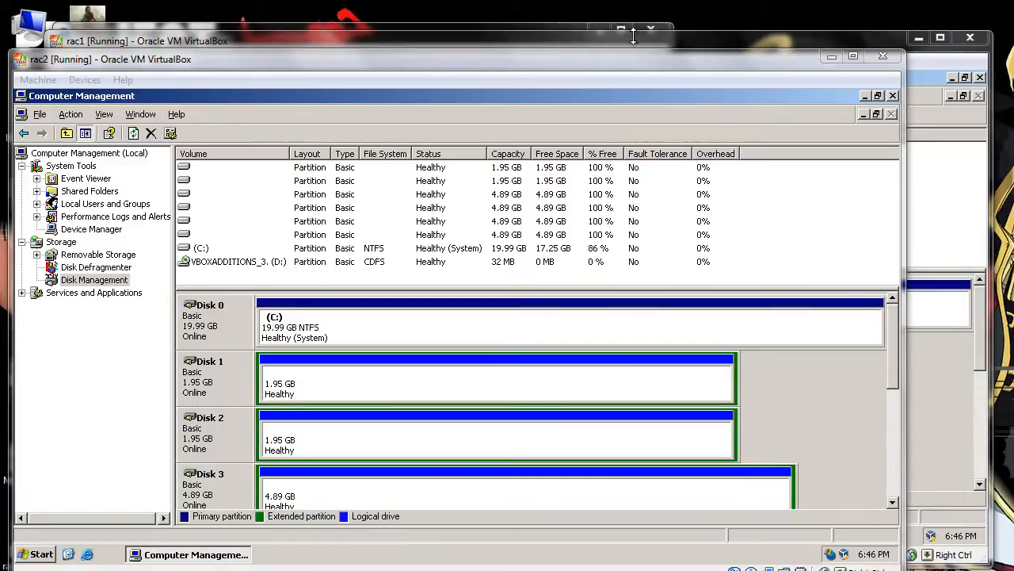
Compare the shared disks' partition layout between rac1 and rac2, ending with Disk 1 selected on rac1.
{"action": "left_click", "coordinate": [921, 63]}
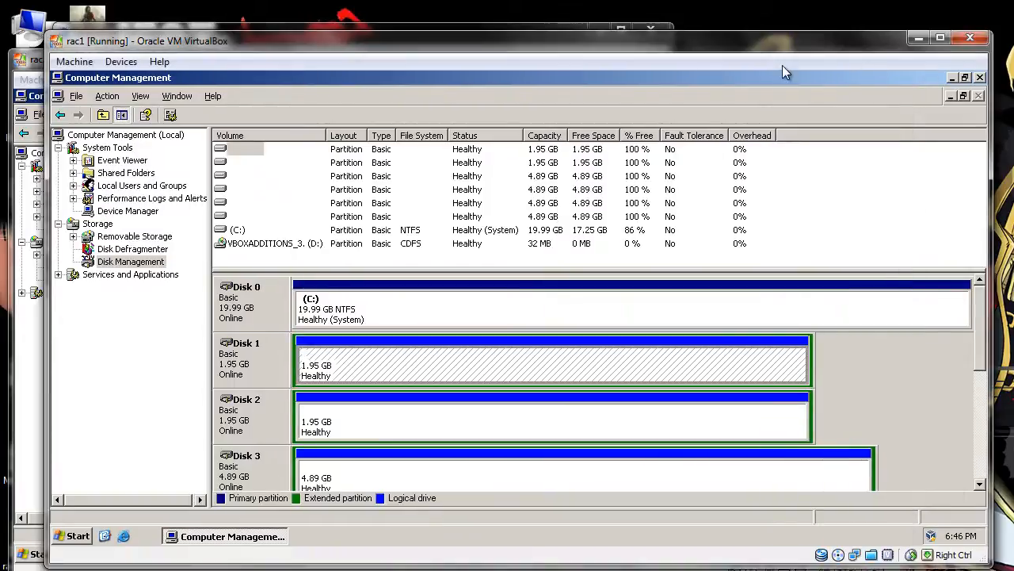
{"action": "left_click", "coordinate": [35, 64]}
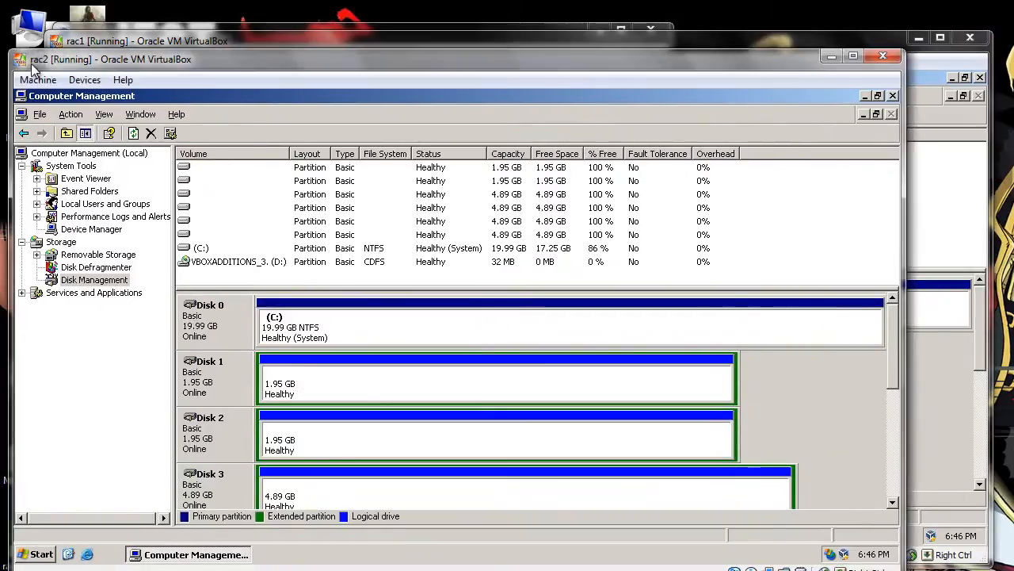
{"action": "left_click", "coordinate": [216, 40]}
{"action": "left_click", "coordinate": [34, 64]}
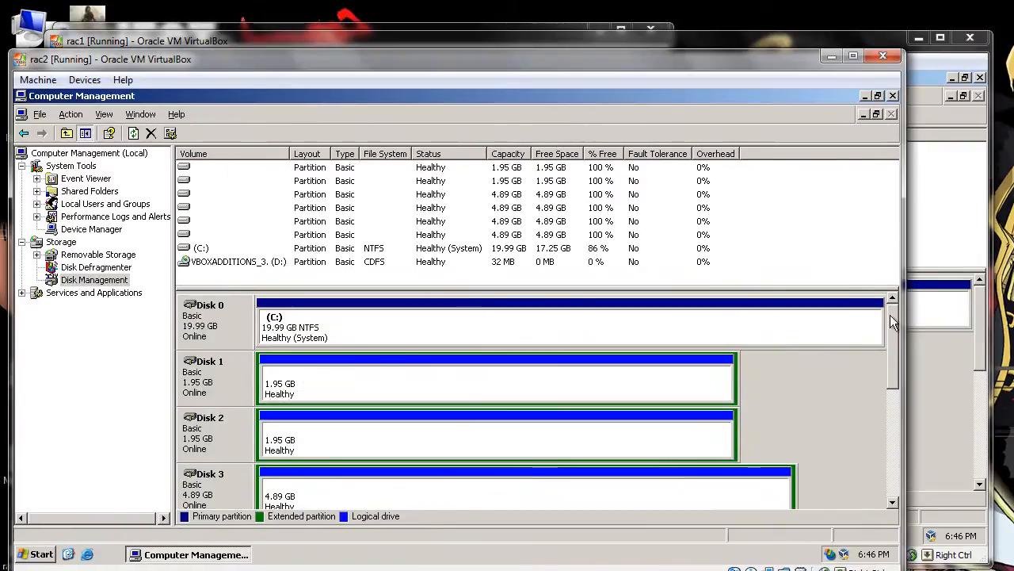
{"action": "left_click", "coordinate": [954, 237]}
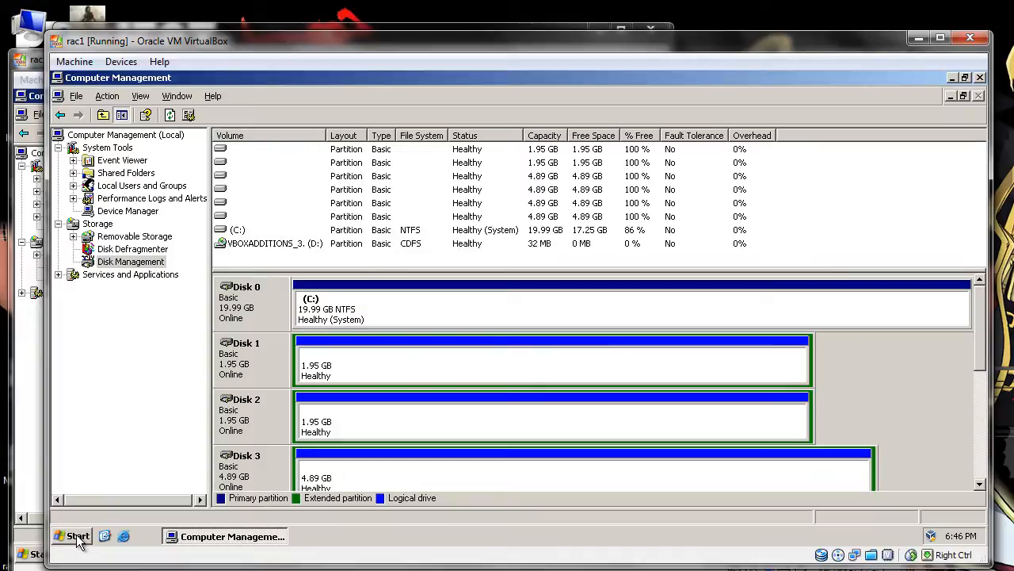
{"action": "left_click", "coordinate": [242, 369]}
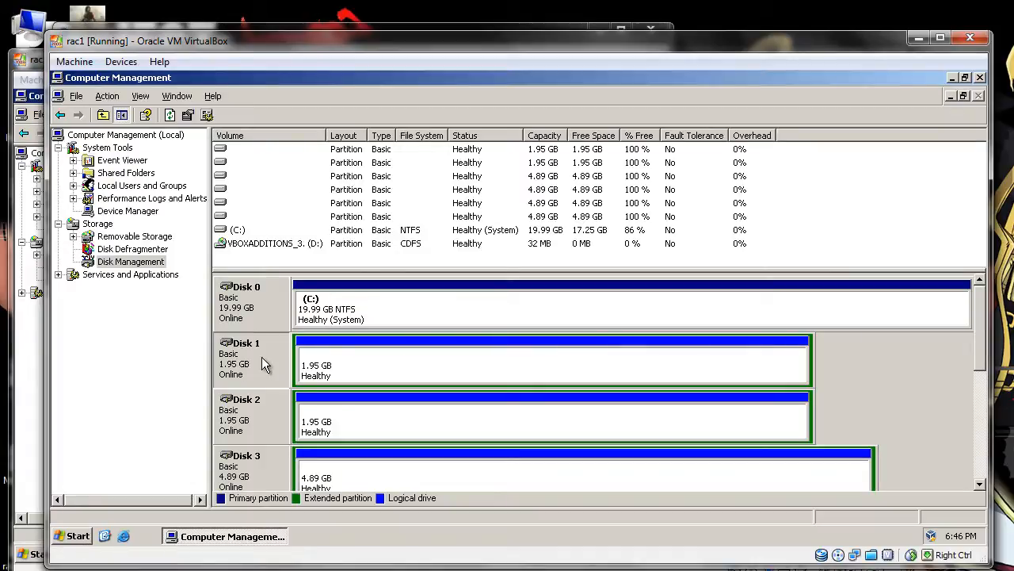